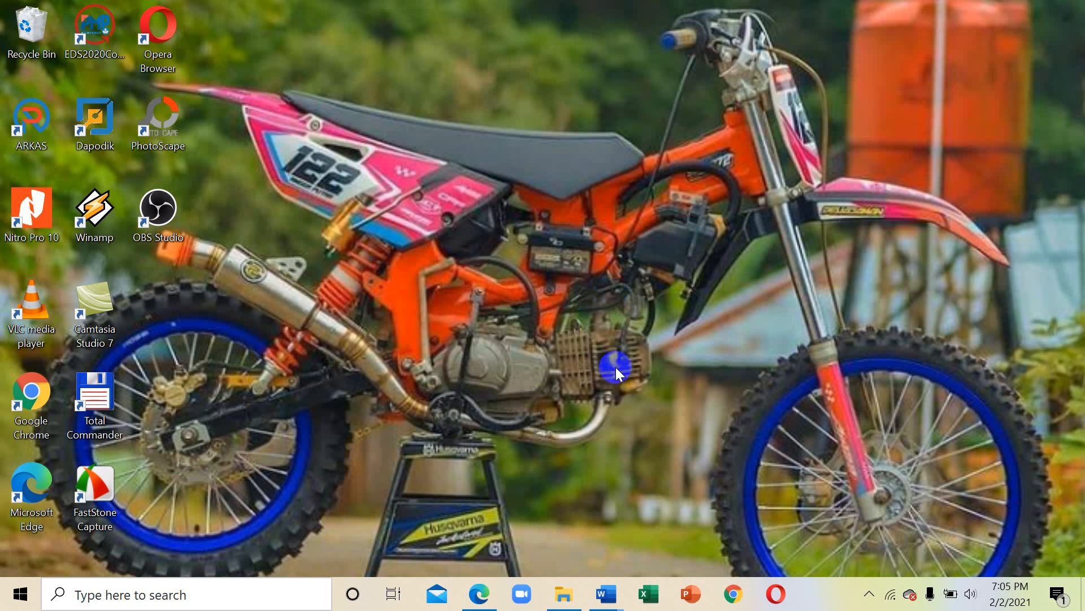
Open the February 2021 class 4 schedule in Word and highlight the "Latihan 4 Membuat Struktur Organisasi" entry for 3/2/2021
{"action": "mouse_move", "coordinate": [606, 594]}
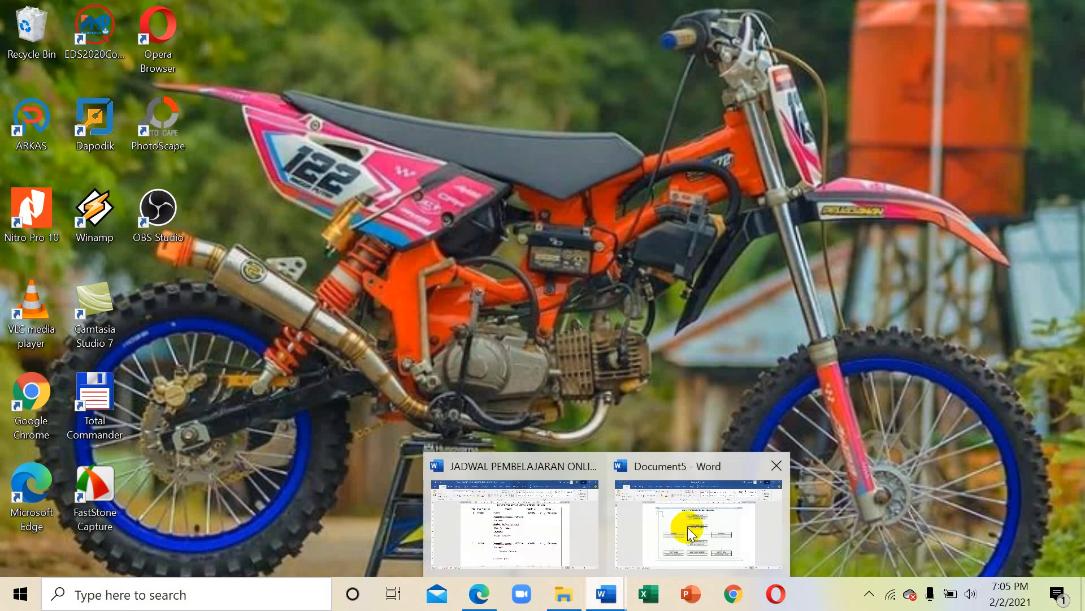
{"action": "left_click", "coordinate": [526, 511]}
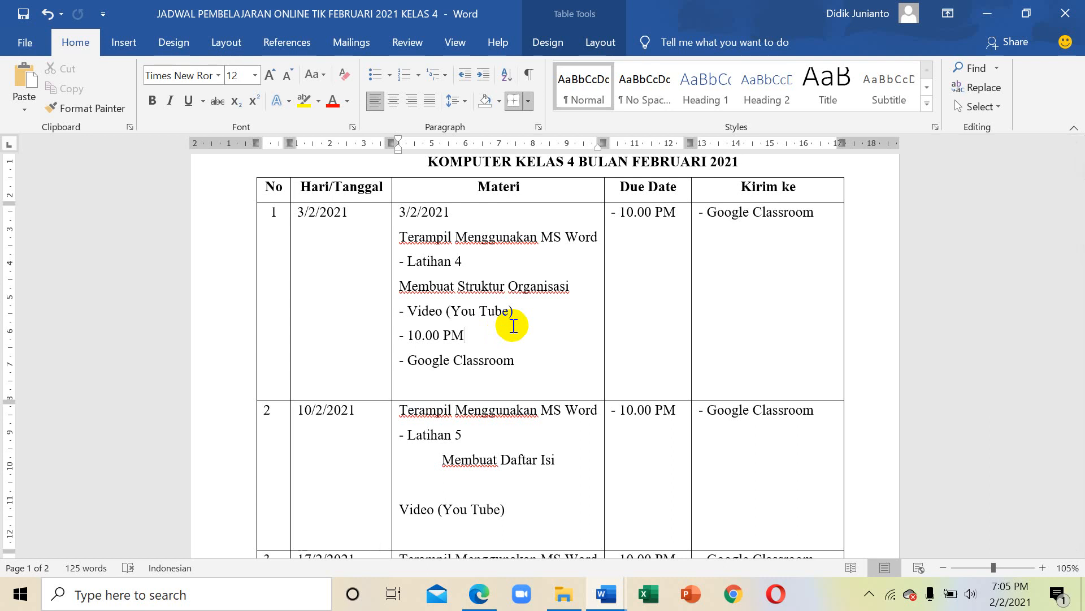
{"action": "left_click_drag", "start_coordinate": [573, 290], "coordinate": [418, 268]}
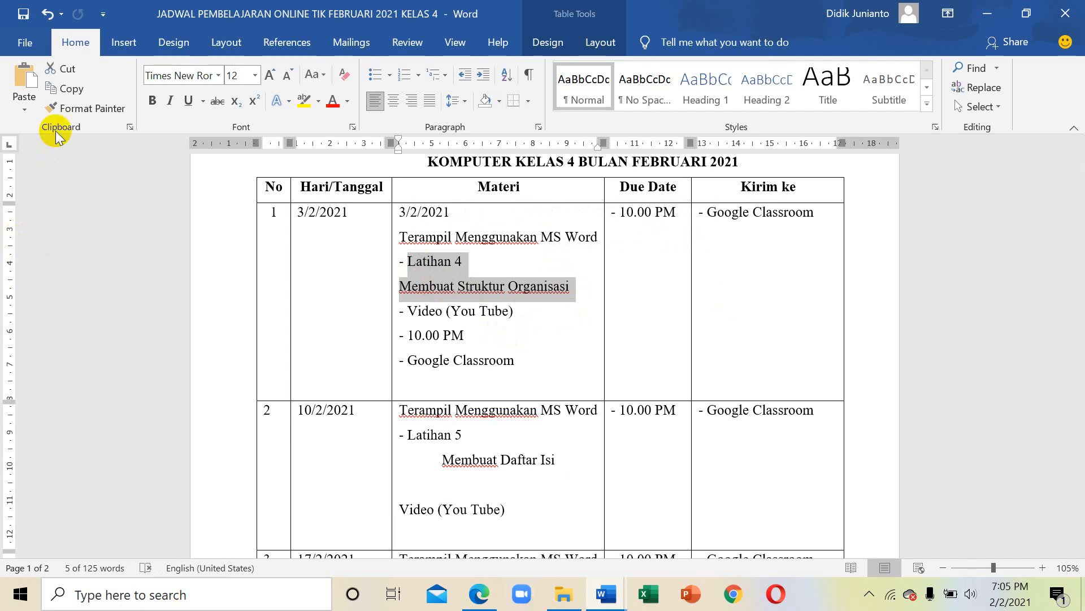
Create a blank document and set its font to Times New Roman, size 12
{"action": "left_click", "coordinate": [32, 48]}
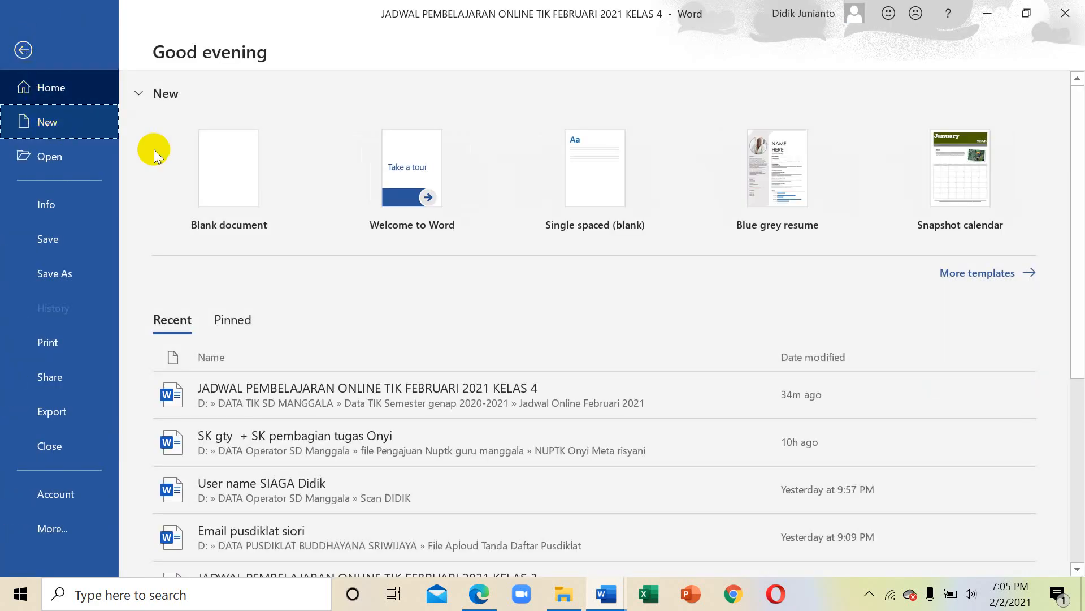
{"action": "left_click", "coordinate": [235, 189]}
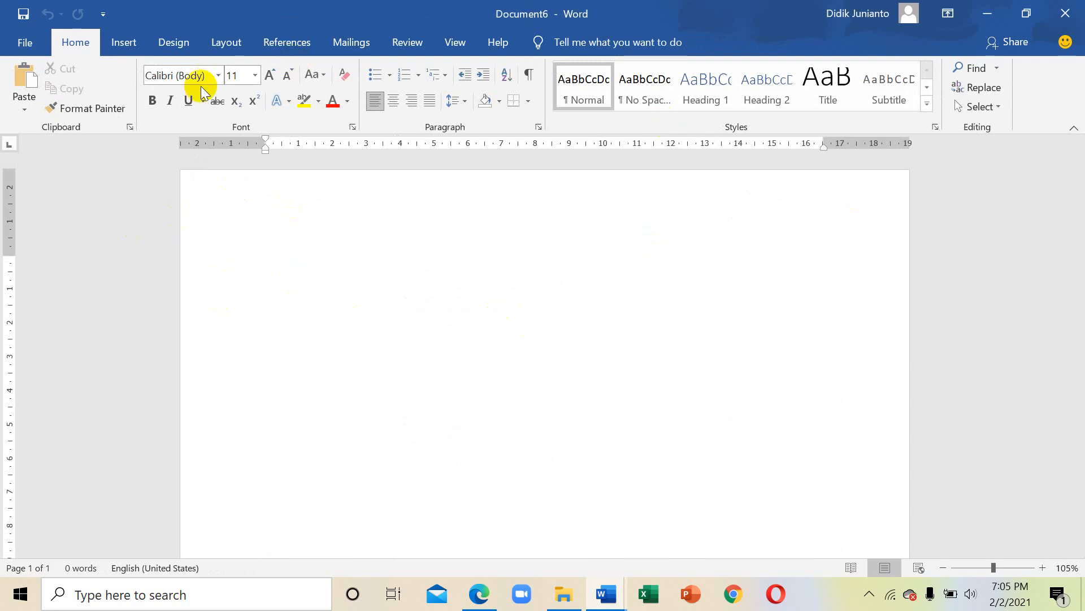
{"action": "left_click", "coordinate": [218, 76]}
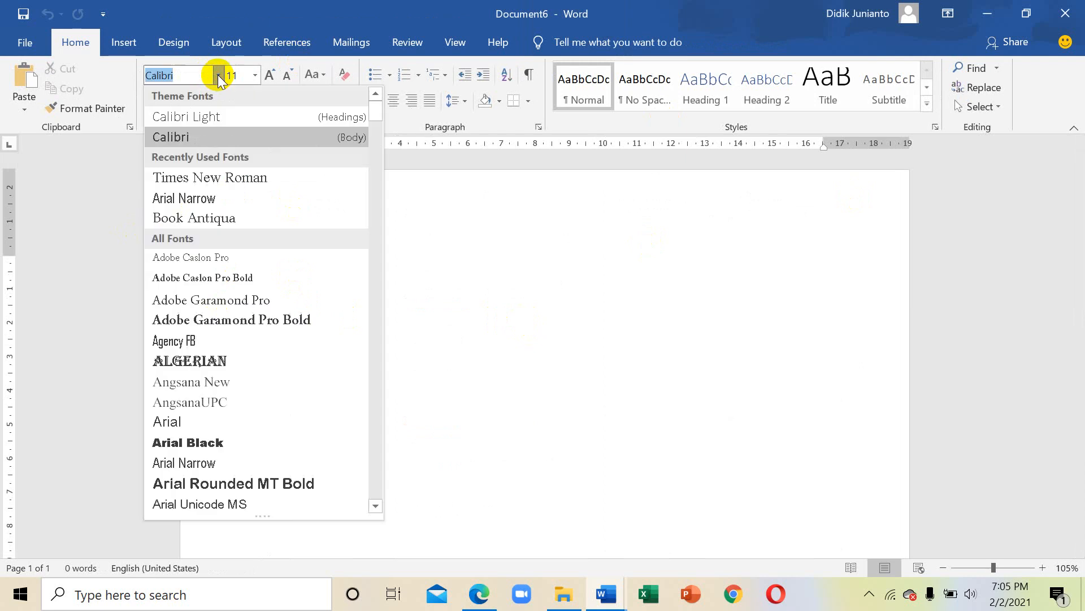
{"action": "left_click", "coordinate": [260, 179]}
{"action": "left_click", "coordinate": [255, 75]}
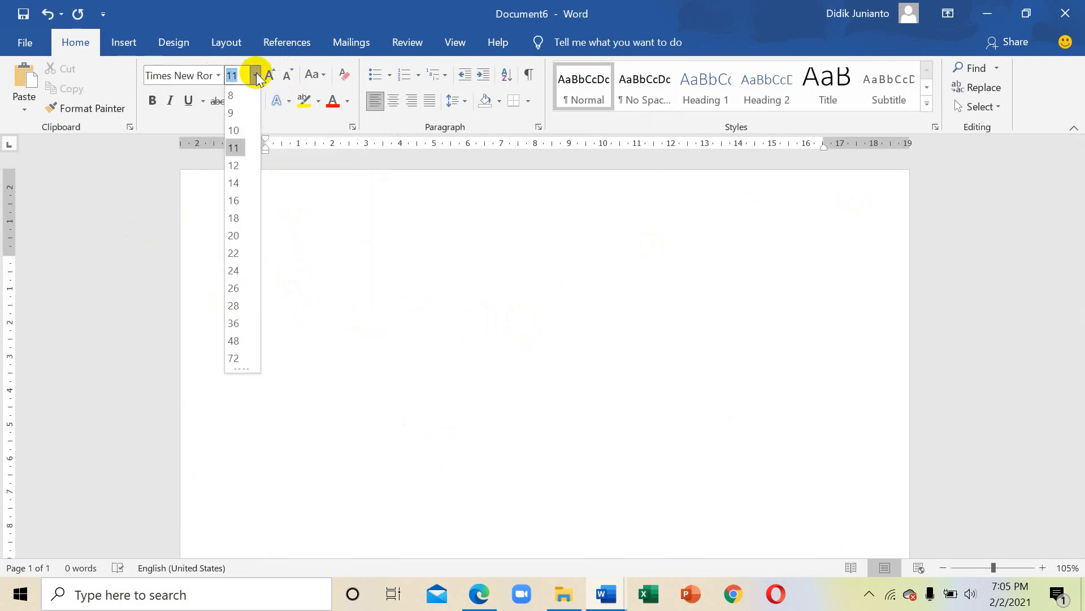
{"action": "left_click", "coordinate": [236, 167]}
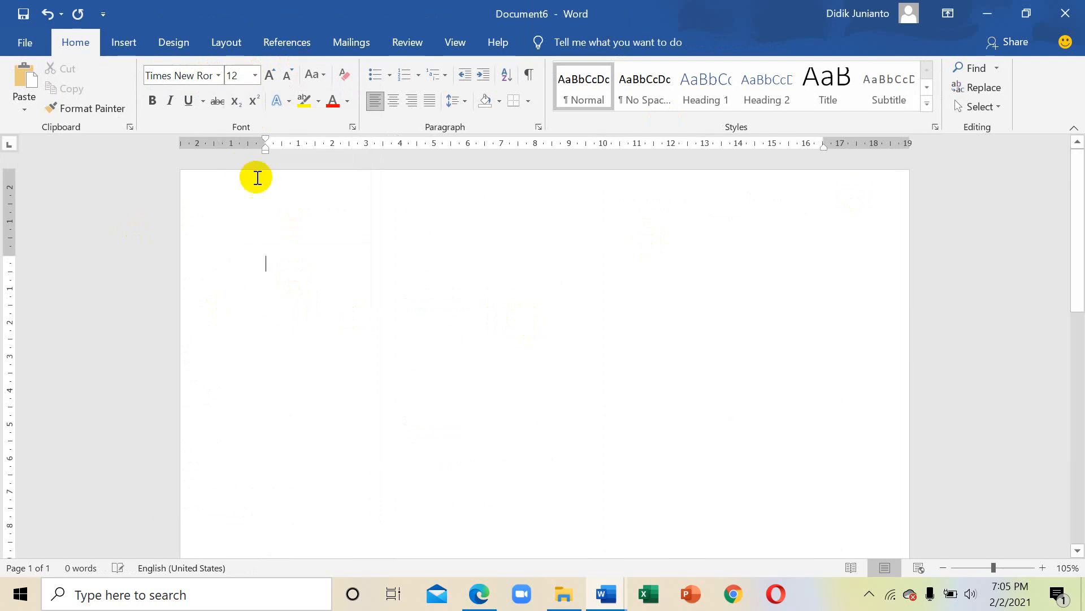
Set the page orientation to landscape for the whole document
{"action": "left_click", "coordinate": [229, 45]}
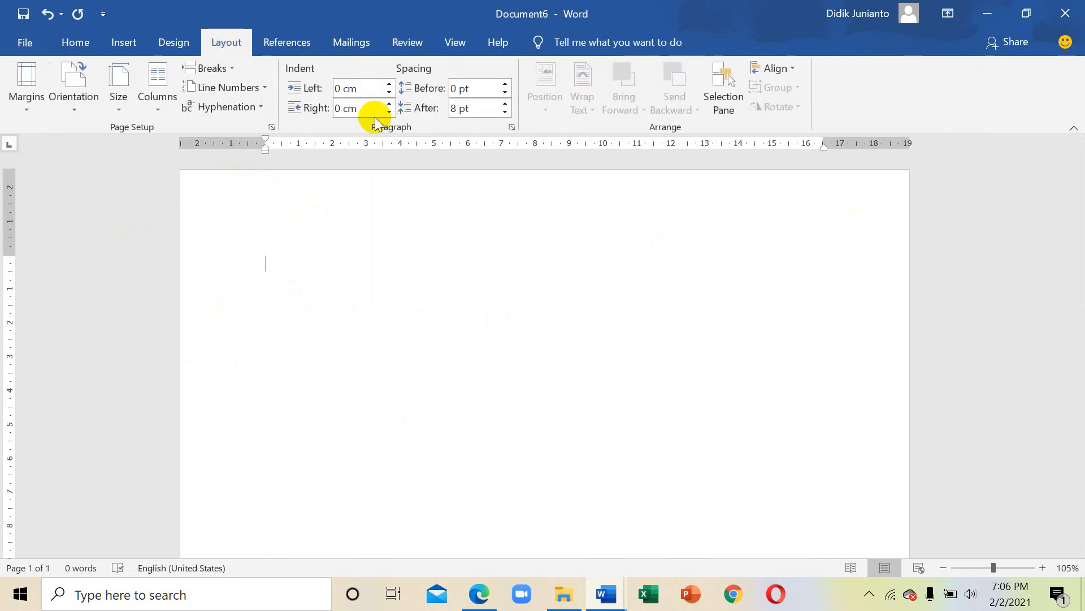
{"action": "left_click", "coordinate": [274, 127]}
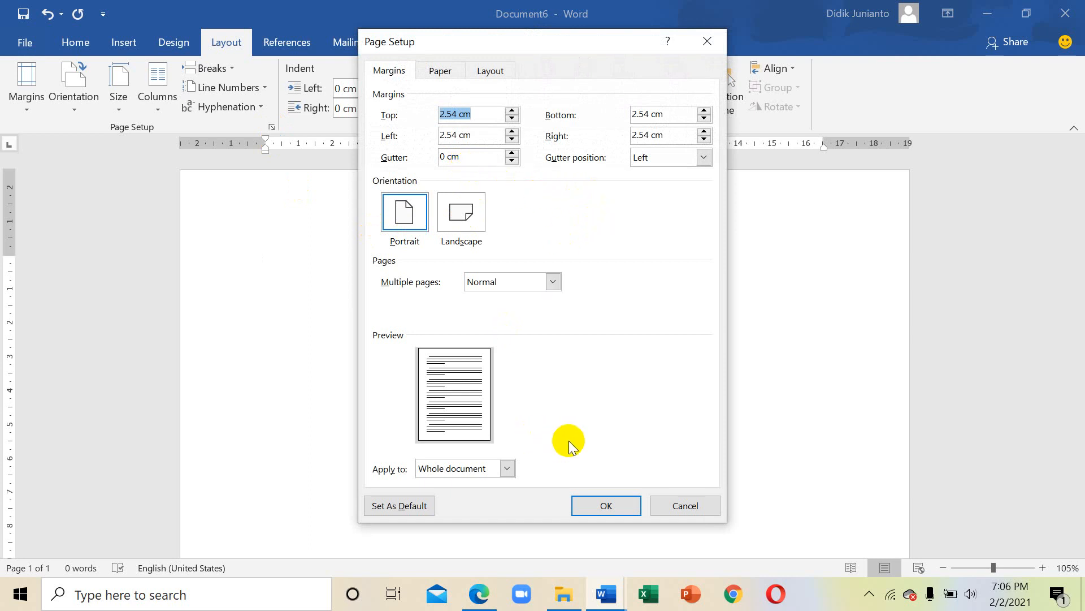
{"action": "left_click", "coordinate": [457, 218]}
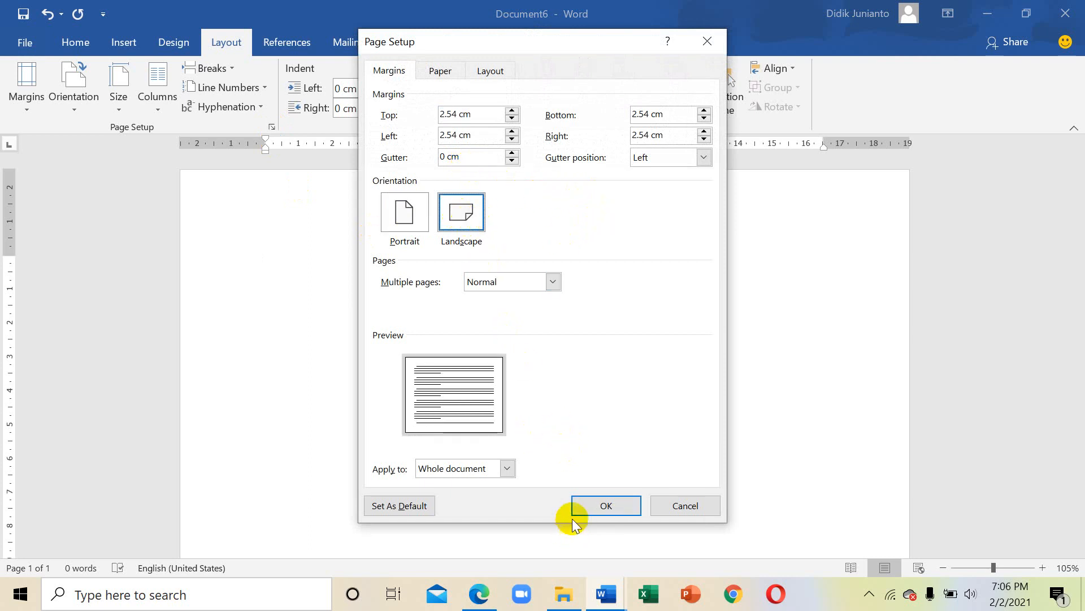
{"action": "left_click", "coordinate": [607, 506]}
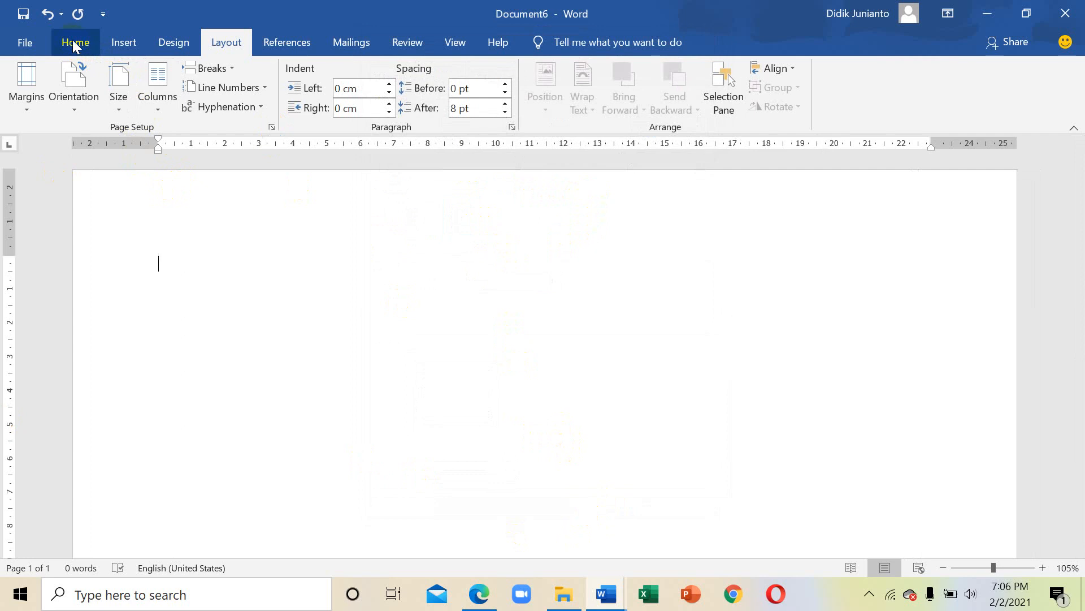
Enter a centred two-line title reading "STUKTUR ORGANISASI" and "LAB KOMPUTER SD MANGGALA PALEMBANG"
{"action": "left_click", "coordinate": [75, 44]}
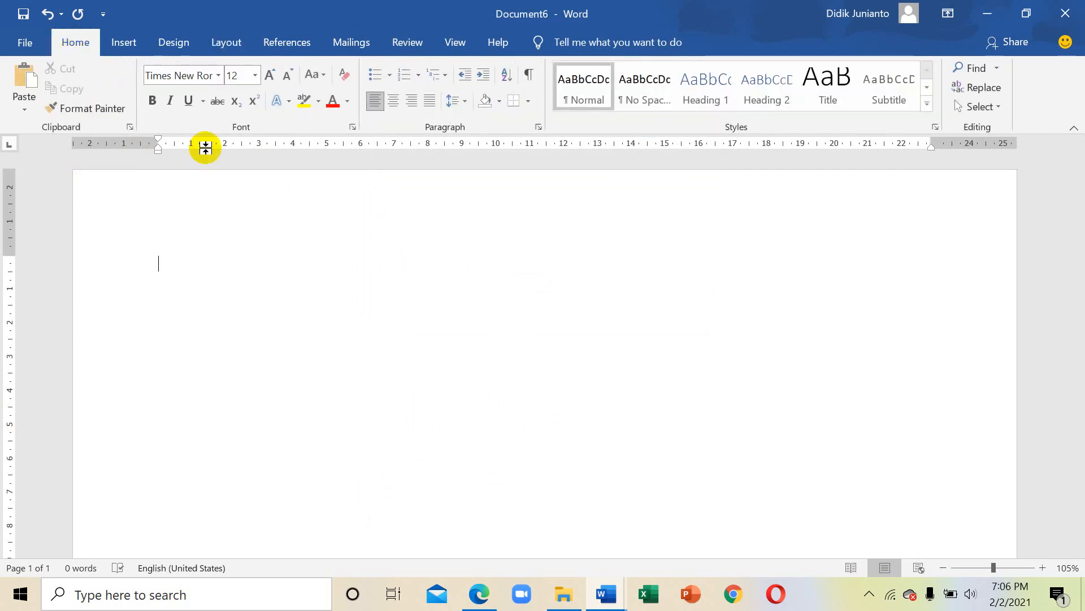
{"action": "left_click", "coordinate": [396, 105]}
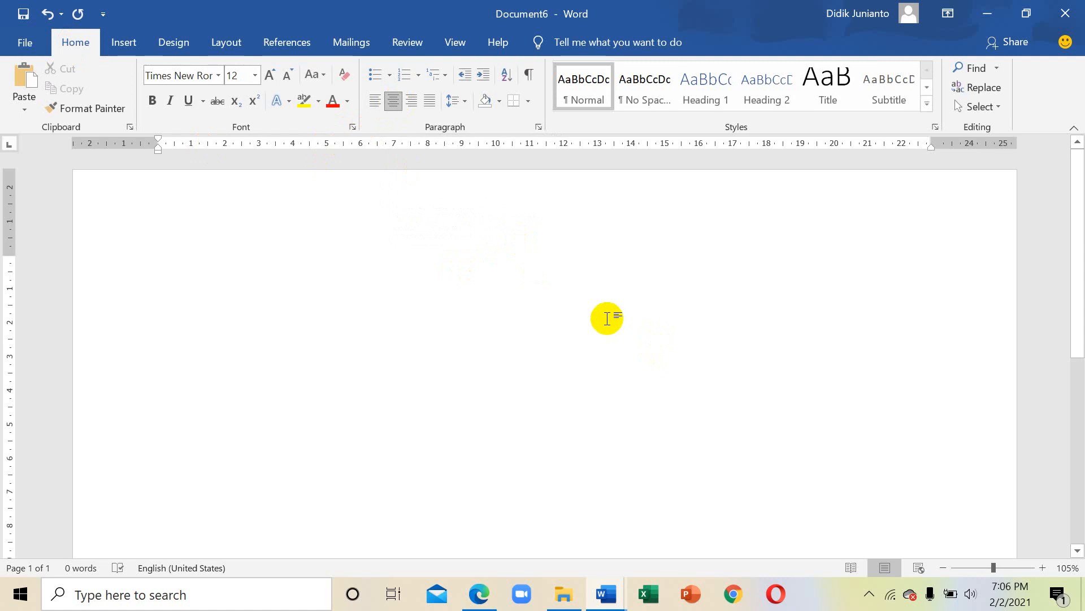
{"action": "type", "text": "STU"}
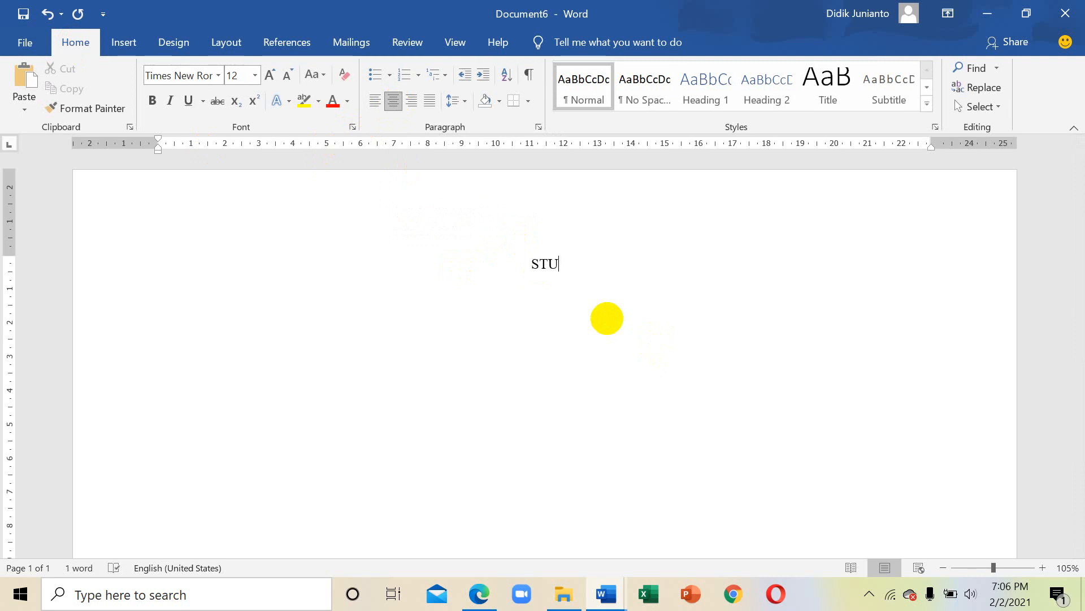
{"action": "type", "text": "KTUR ORGAN"}
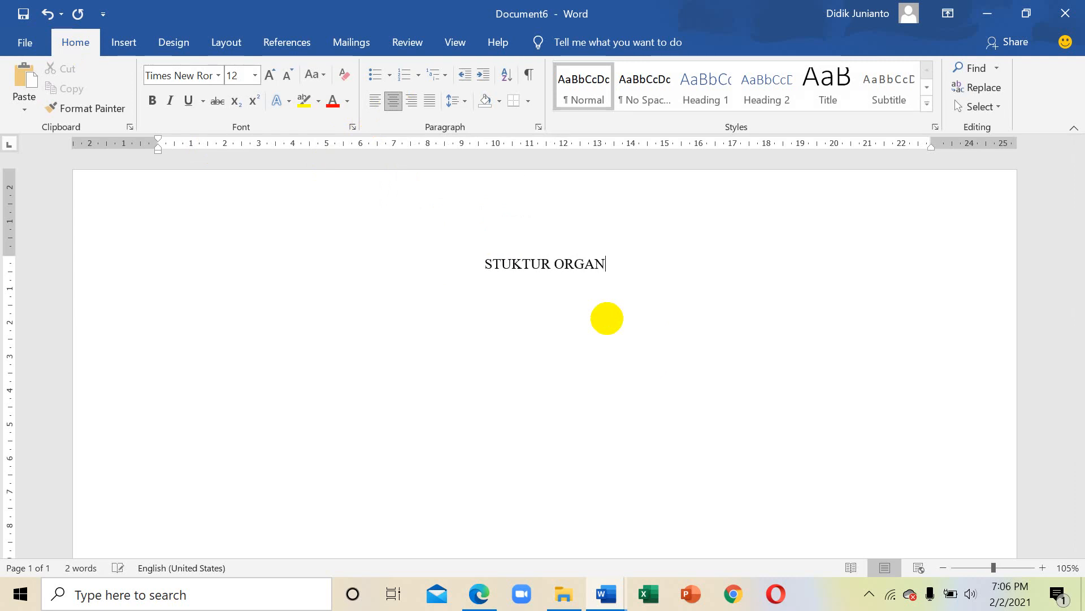
{"action": "type", "text": "ISASI"}
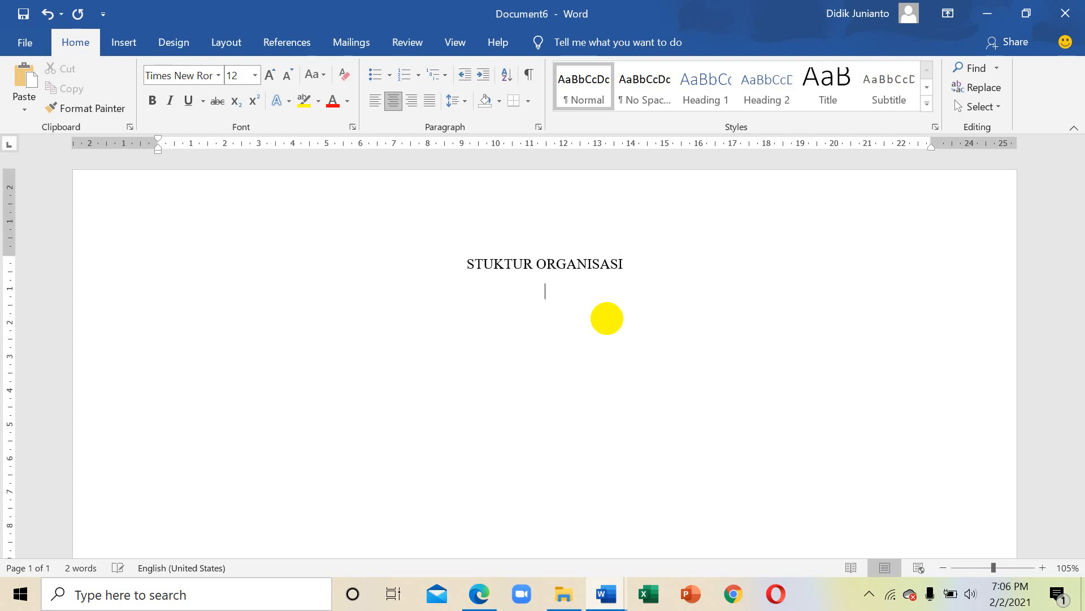
{"action": "type", "text": "LAB KOMPUTER"}
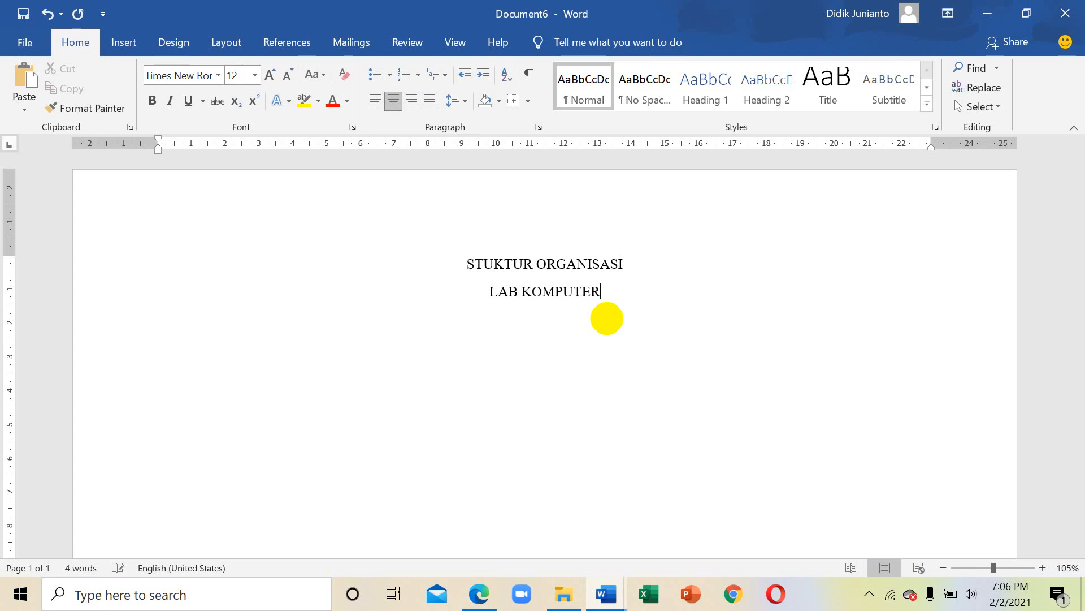
{"action": "type", "text": " SD "}
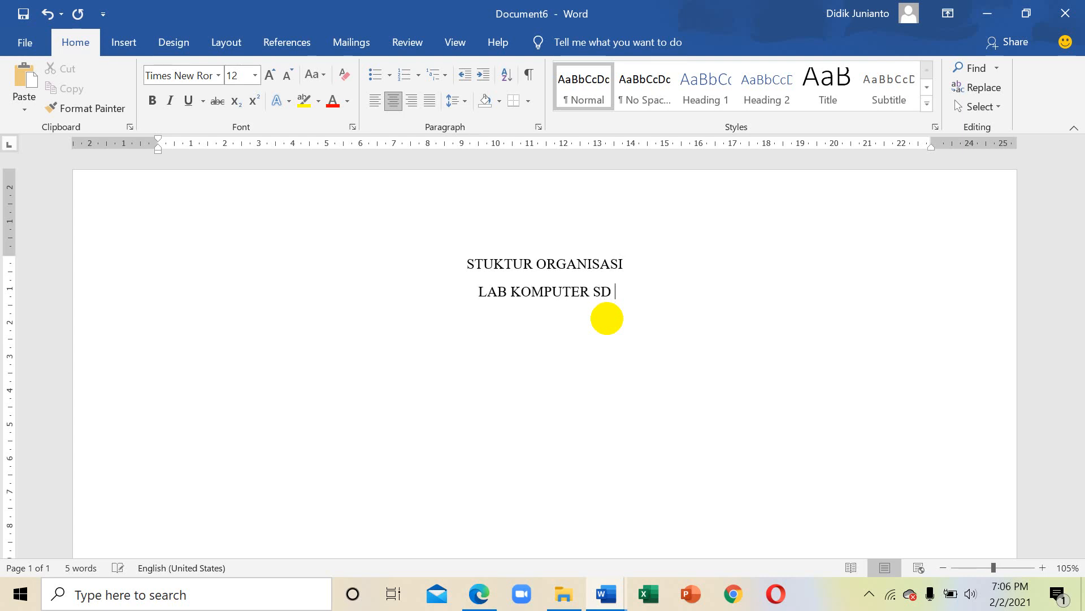
{"action": "type", "text": "MANGGALA"}
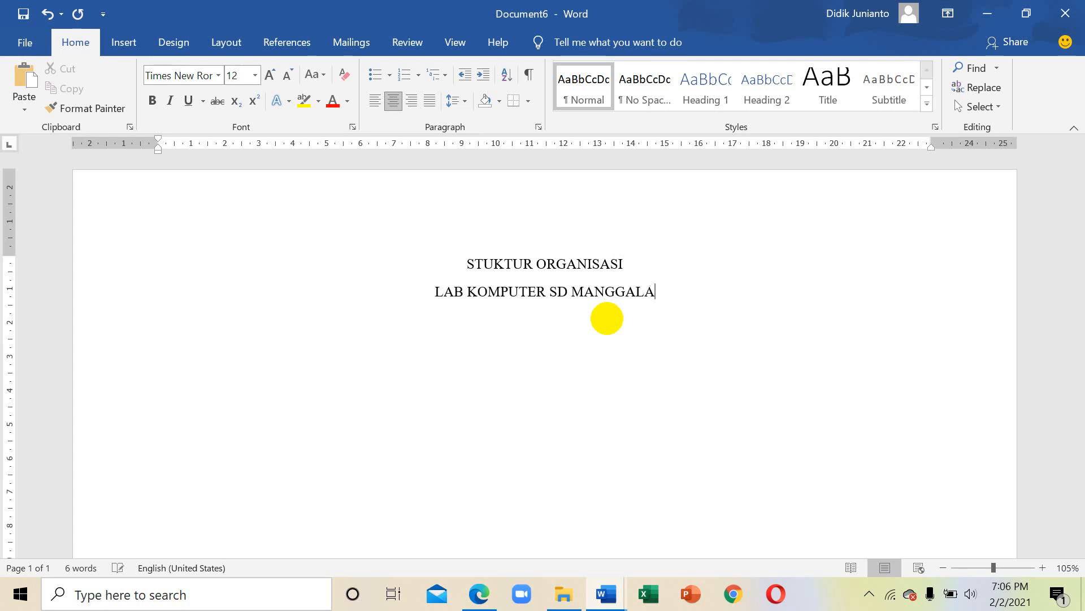
{"action": "type", "text": " PAL"}
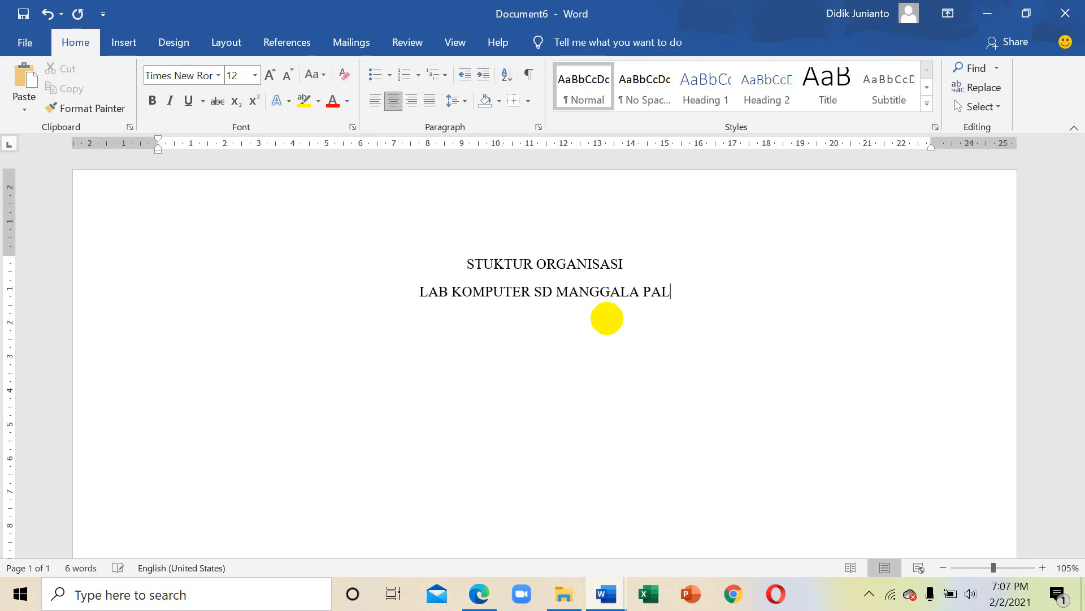
{"action": "type", "text": "EMBANG"}
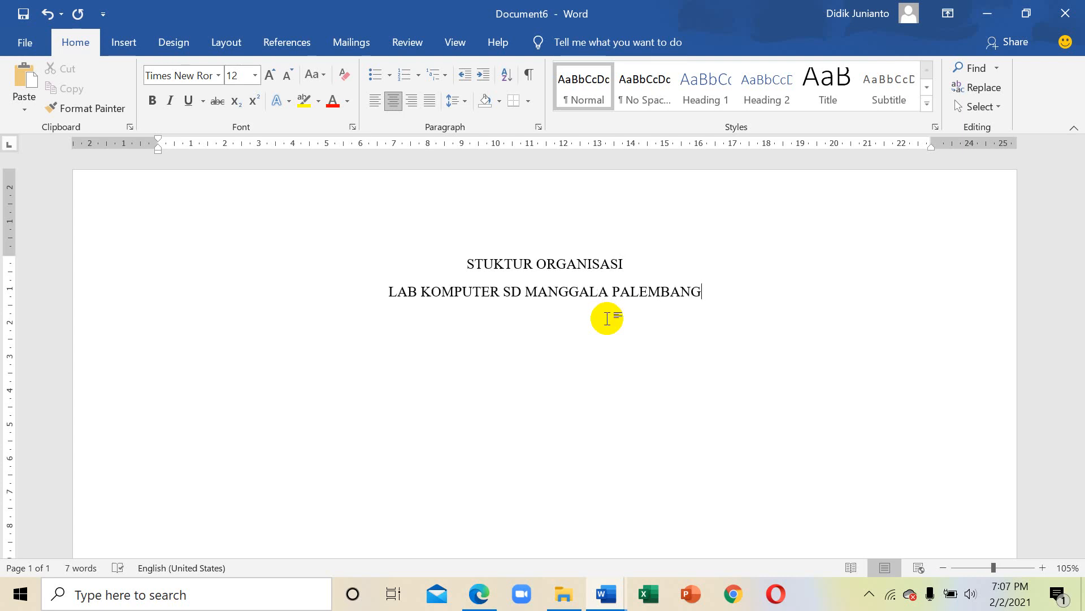
Make both title lines bold and start a new line below them
{"action": "key", "text": "ctrl+a"}
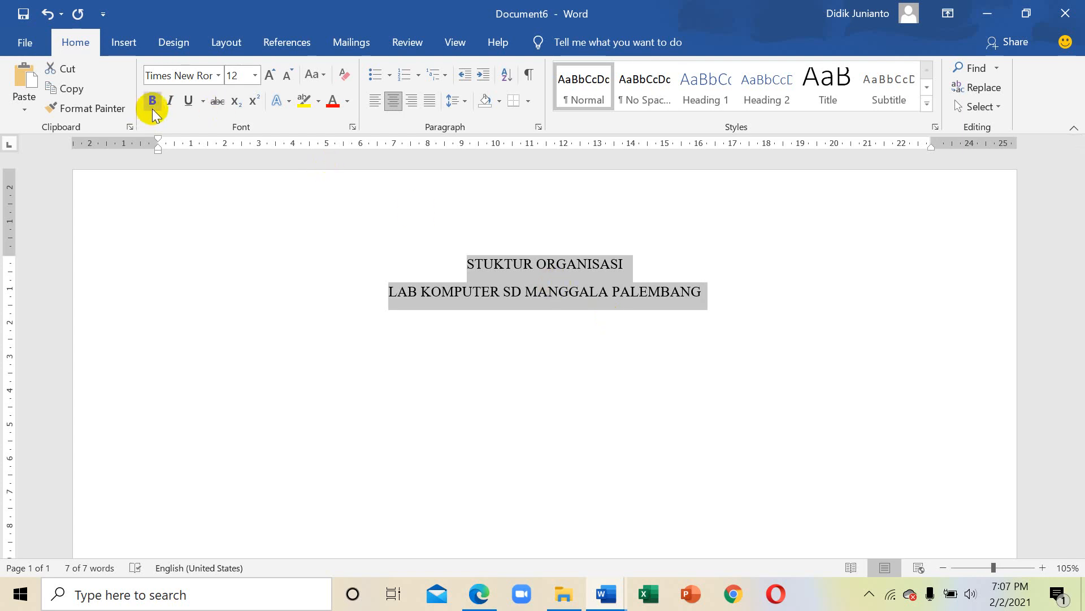
{"action": "left_click", "coordinate": [153, 108]}
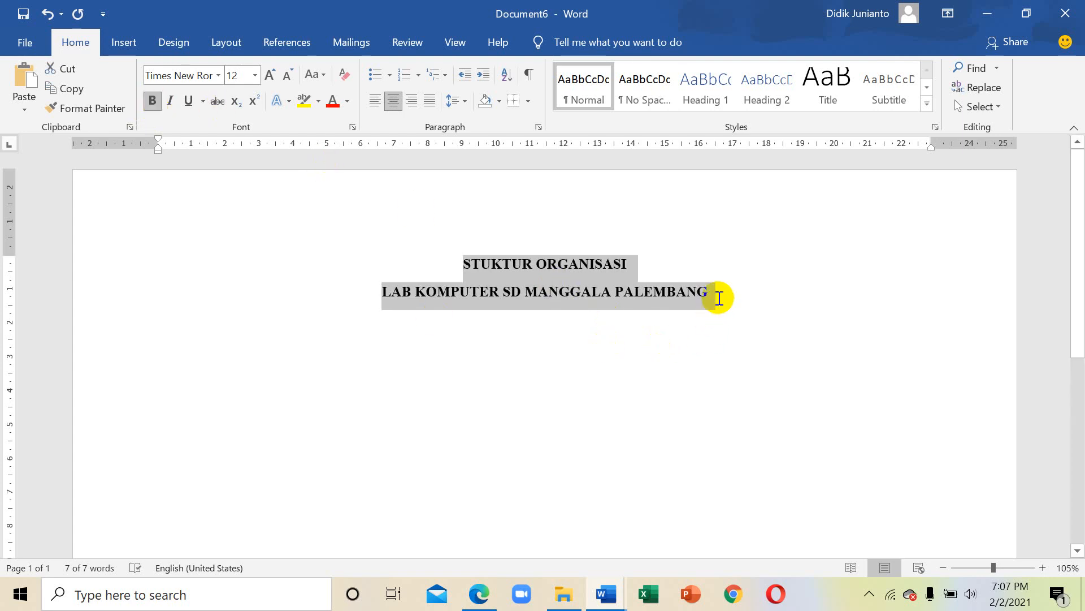
{"action": "left_click", "coordinate": [717, 296]}
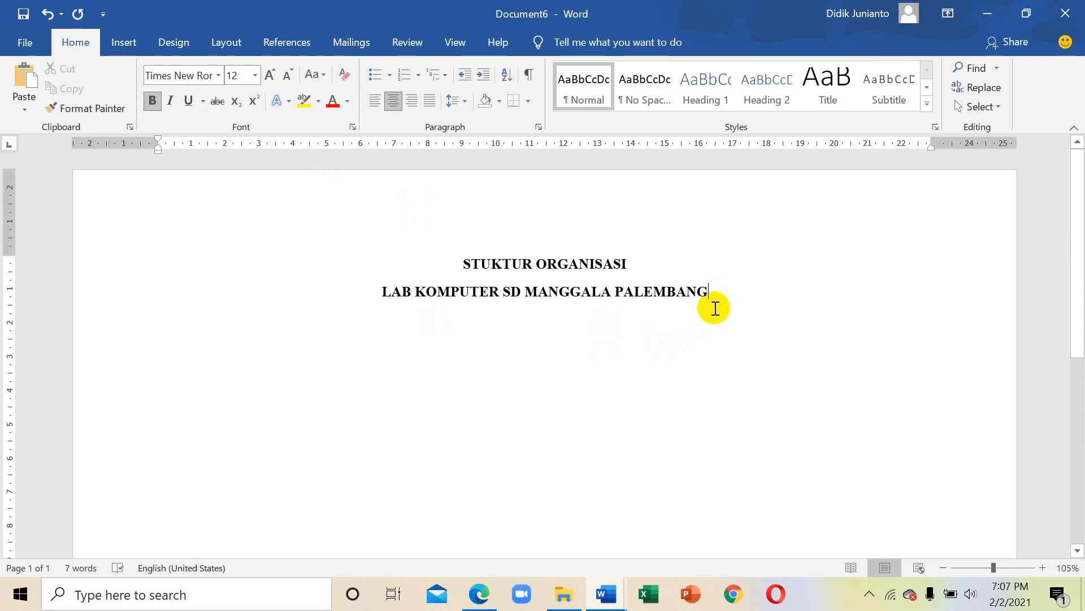
{"action": "key", "text": "Return"}
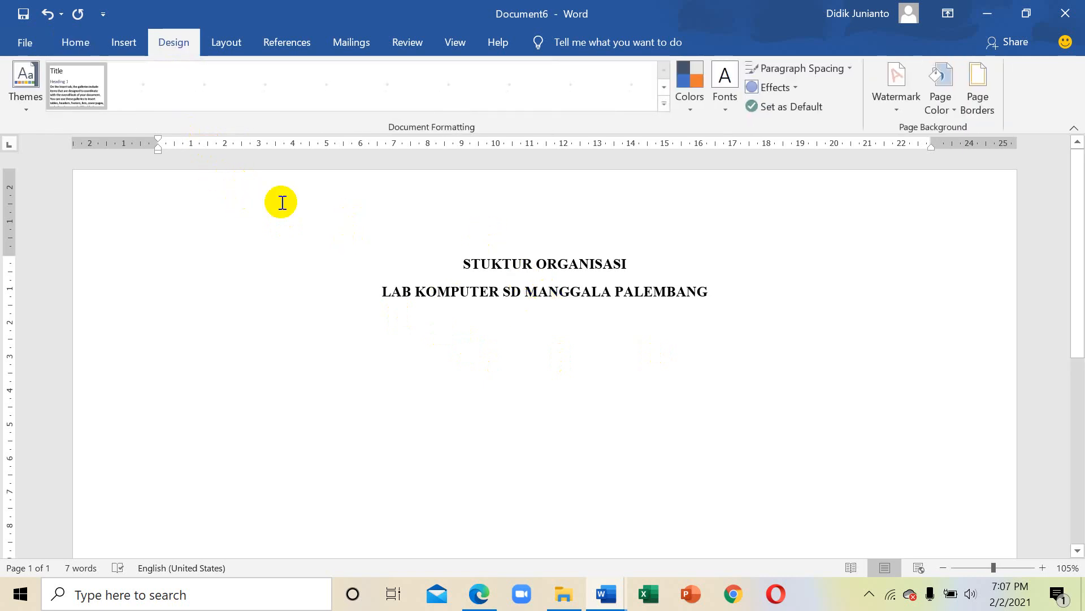
{"action": "left_click", "coordinate": [129, 49]}
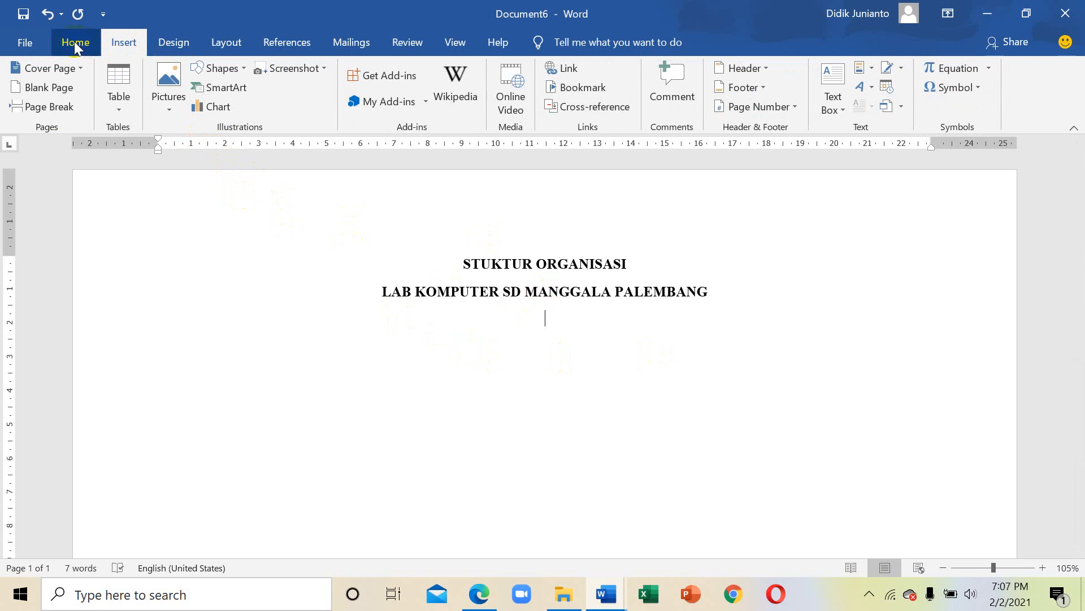
{"action": "left_click", "coordinate": [217, 94]}
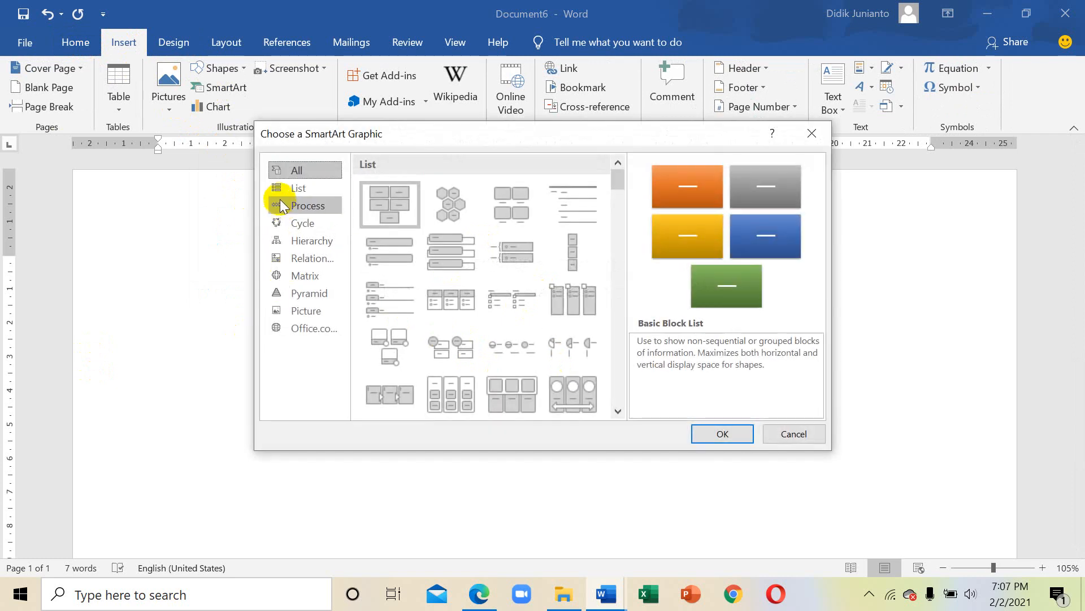
{"action": "left_click", "coordinate": [313, 240]}
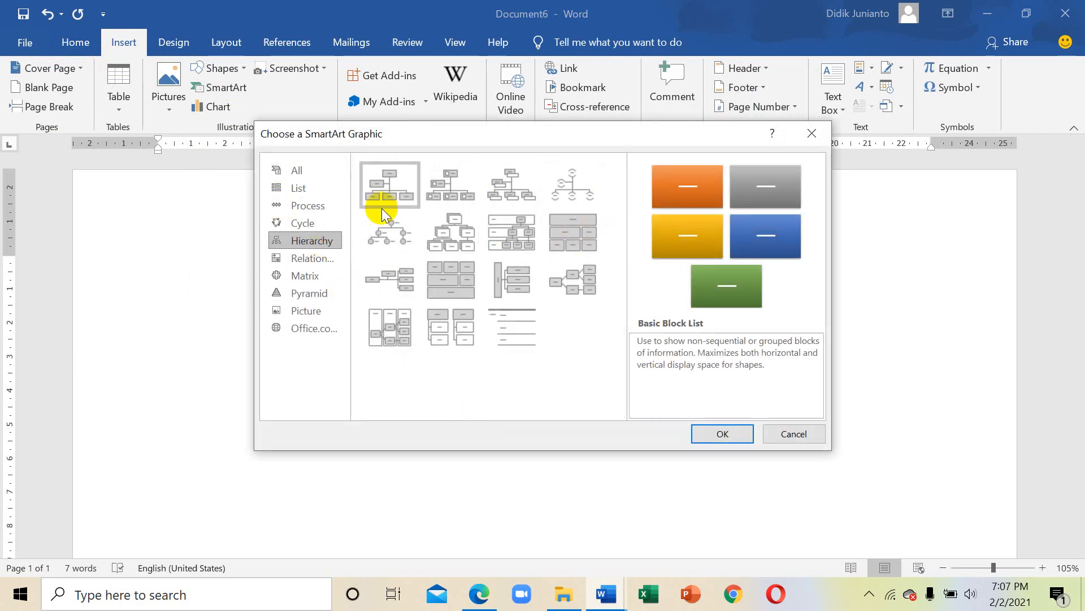
{"action": "left_click", "coordinate": [797, 435]}
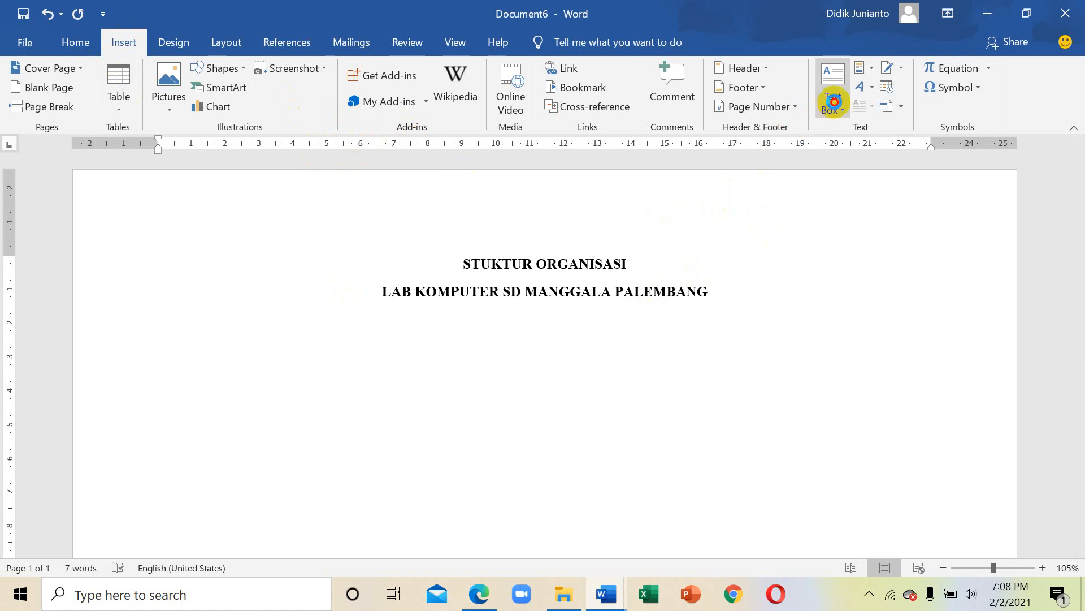
Insert a Simple Text Box below the title and remove its placeholder text
{"action": "left_click", "coordinate": [833, 101]}
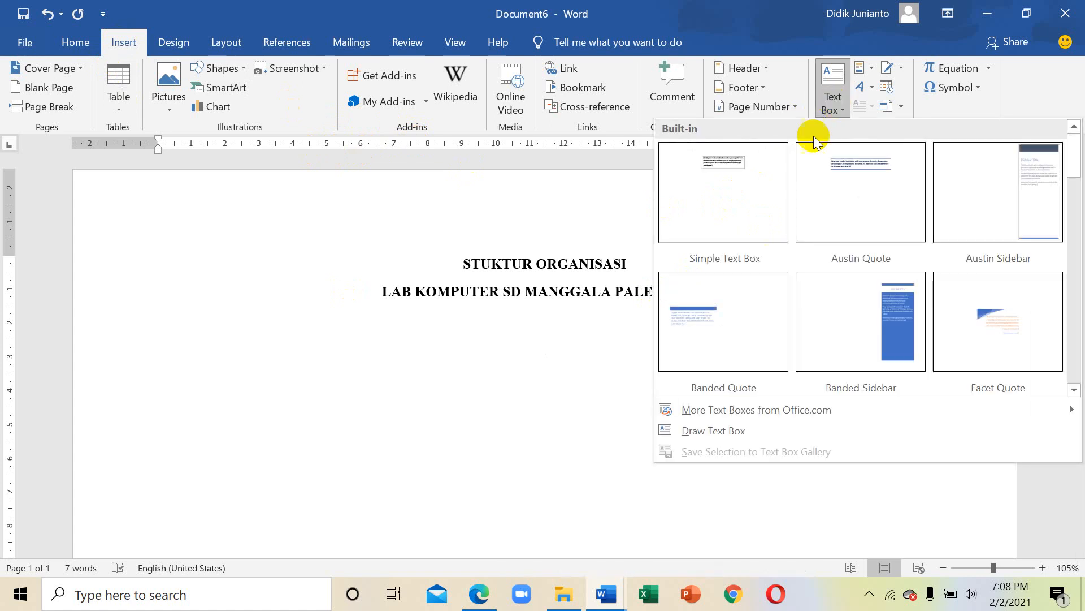
{"action": "left_click", "coordinate": [733, 188]}
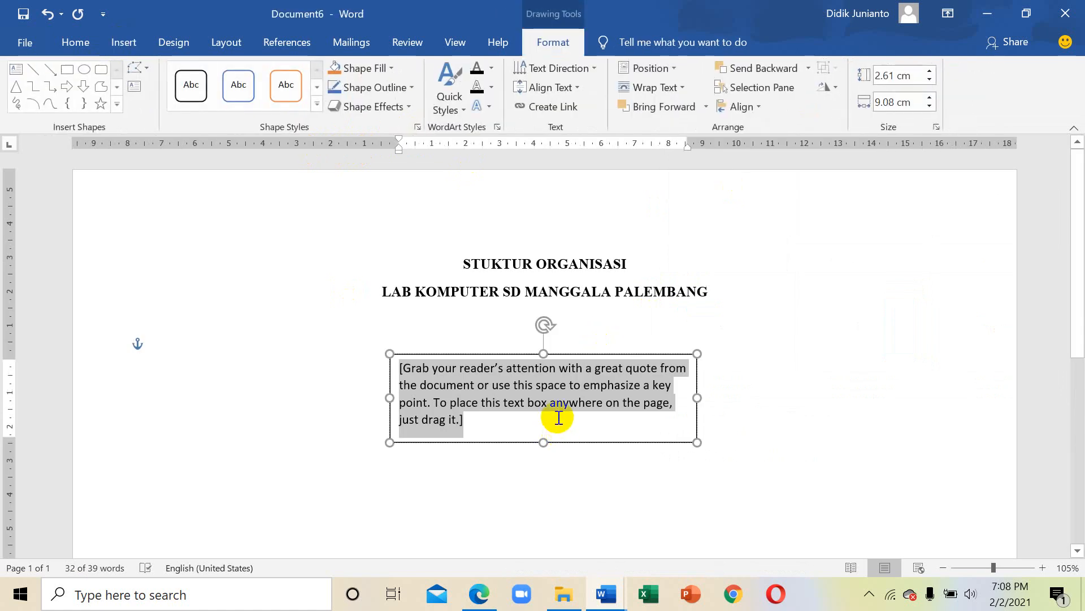
{"action": "key", "text": "Delete"}
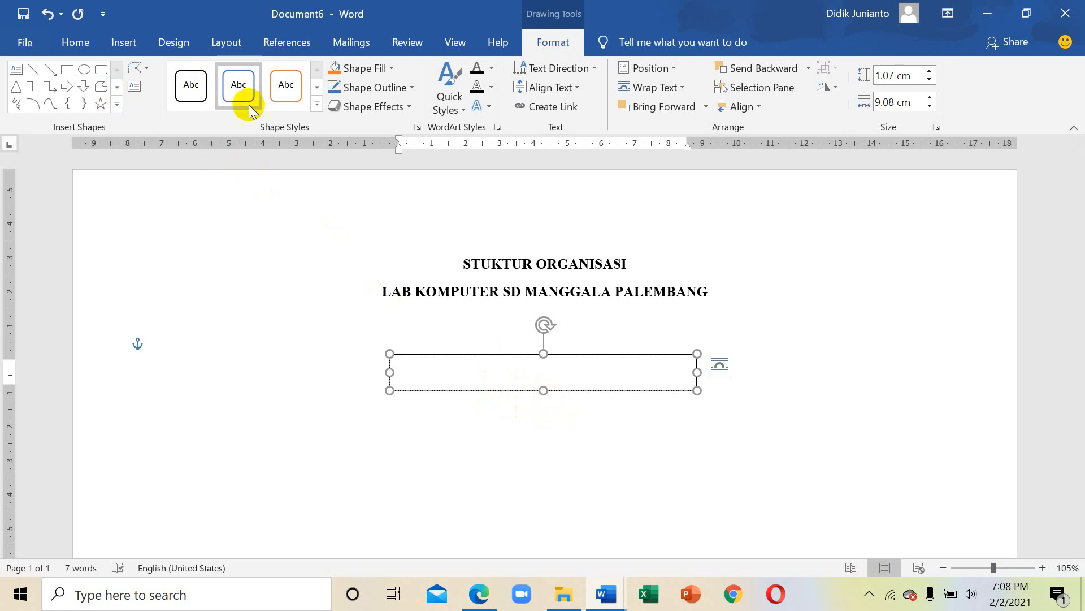
{"action": "left_click", "coordinate": [494, 354]}
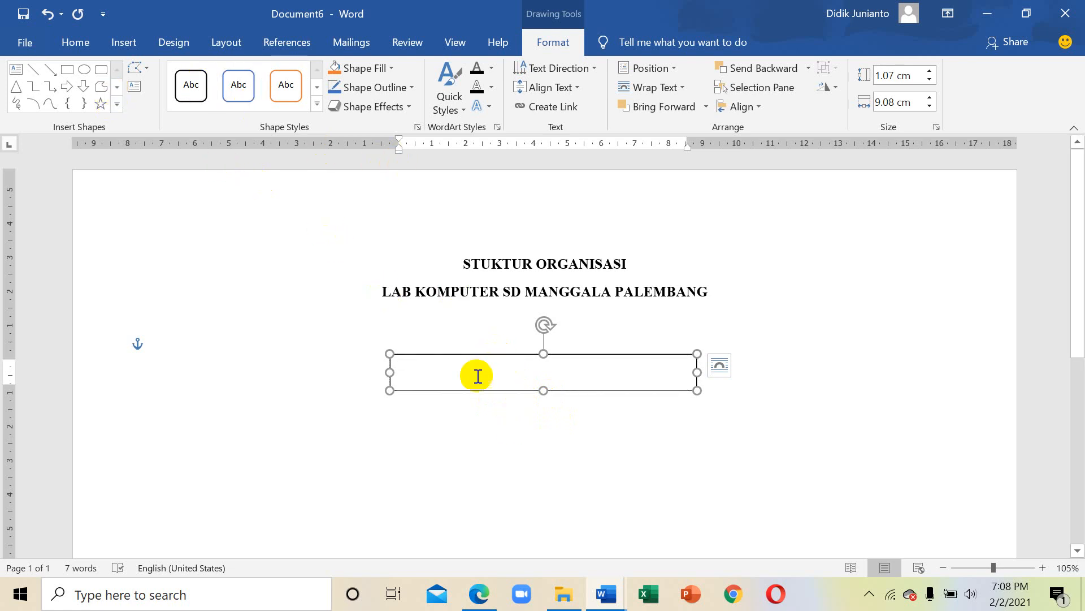
{"action": "left_click", "coordinate": [391, 68]}
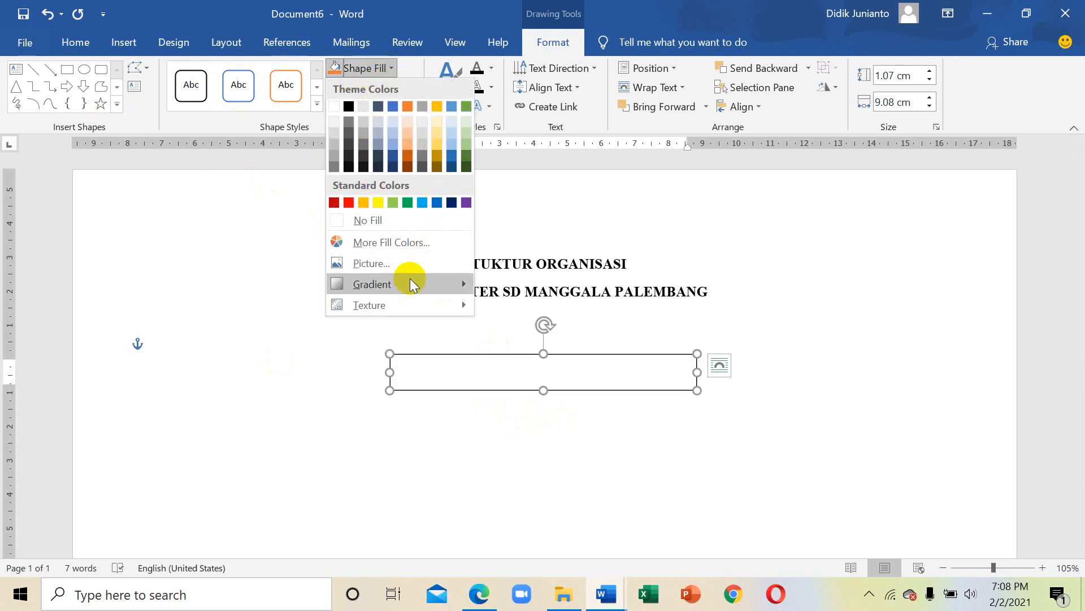
{"action": "left_click", "coordinate": [316, 104]}
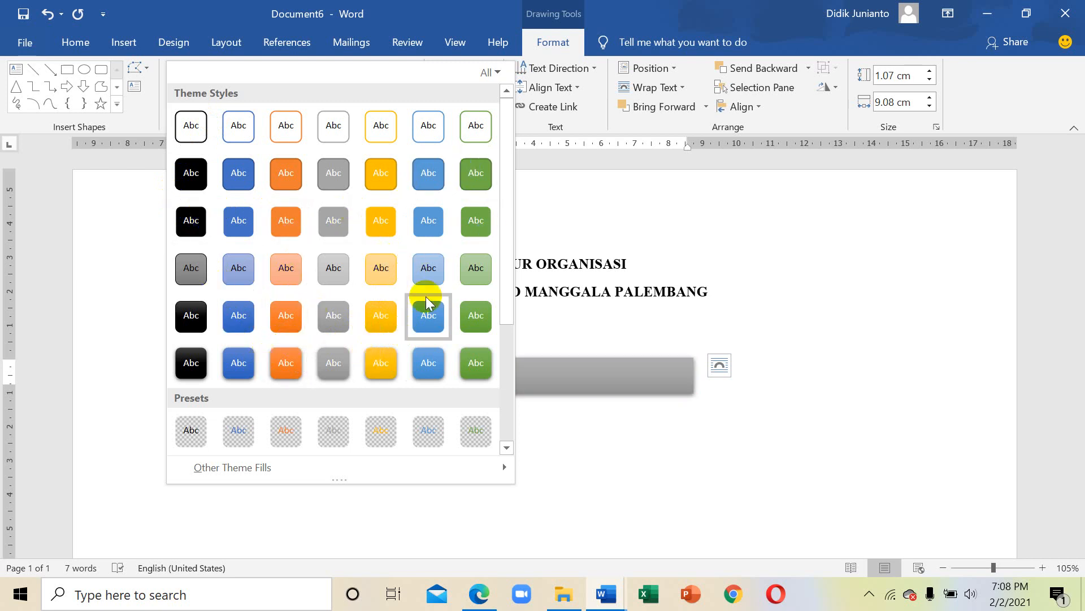
{"action": "left_click", "coordinate": [554, 194]}
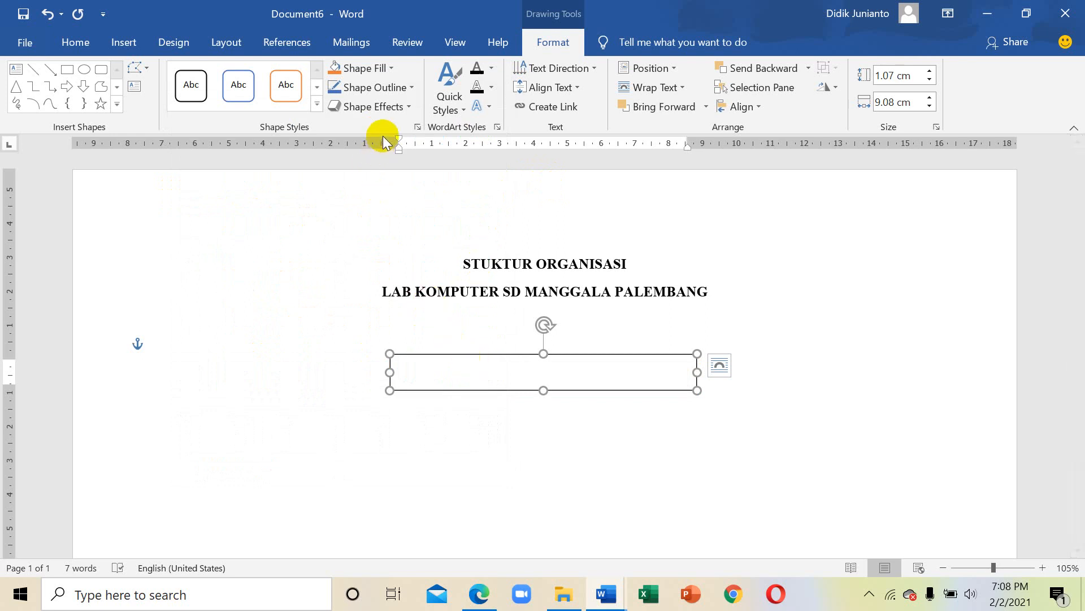
Set the text box's outline weight to 1½ pt
{"action": "left_click", "coordinate": [410, 87]}
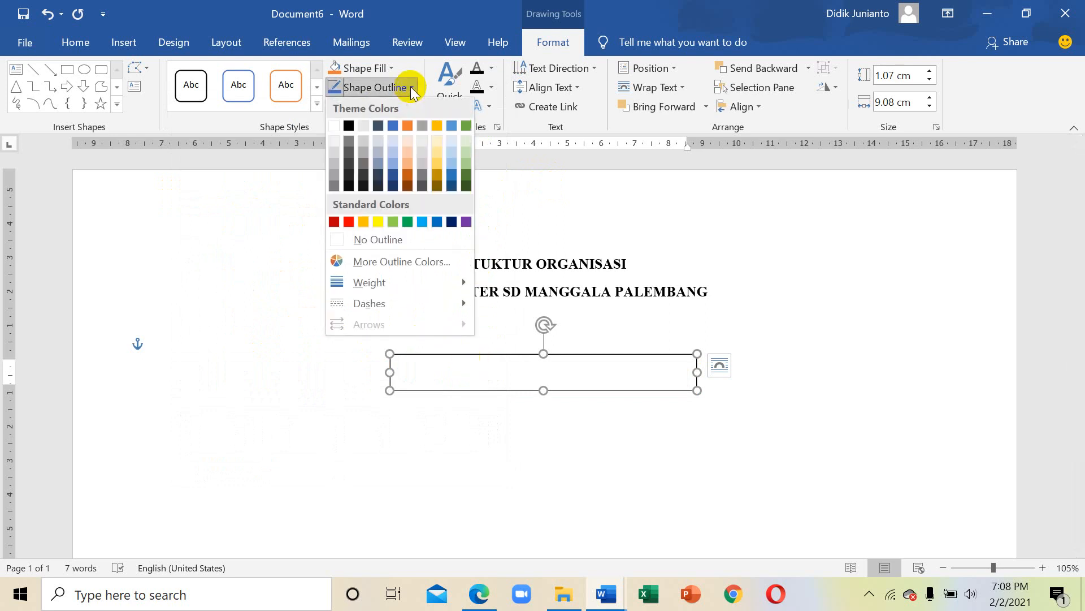
{"action": "mouse_move", "coordinate": [452, 282]}
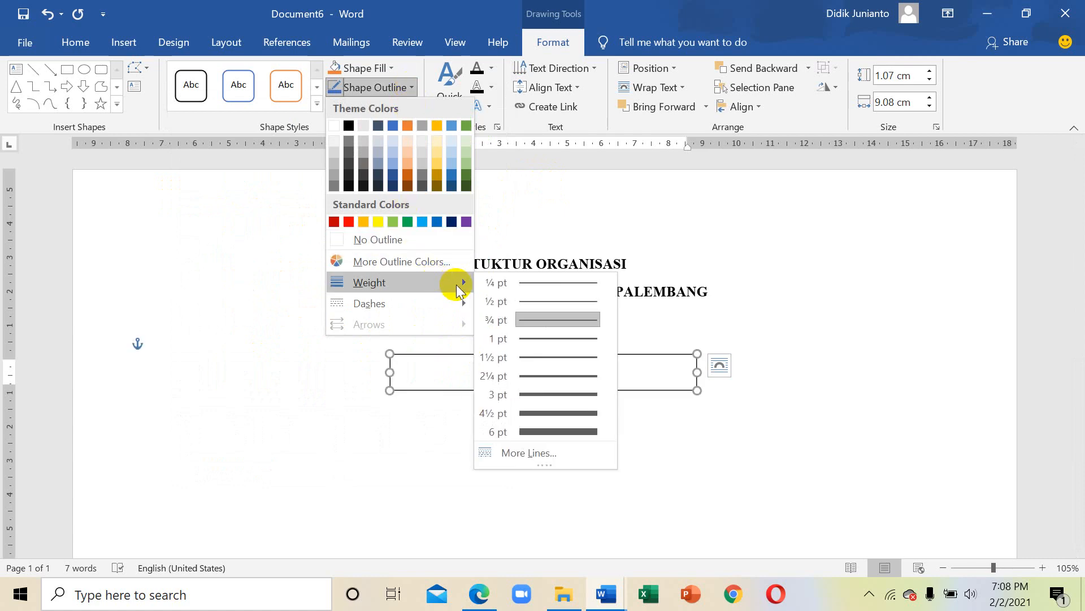
{"action": "left_click", "coordinate": [562, 358]}
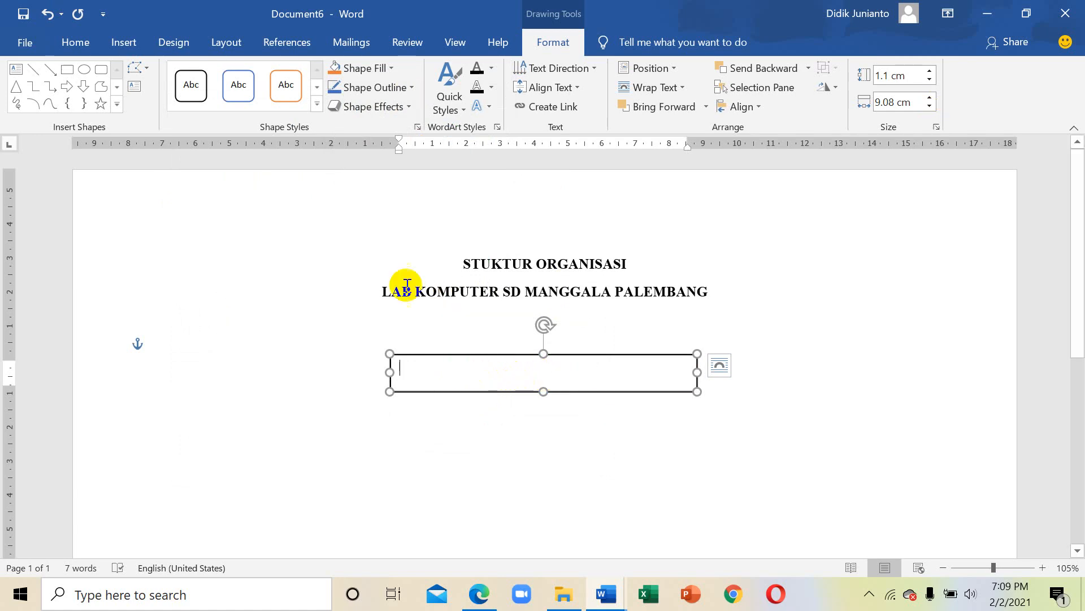
Centre the text in the empty text box and set its font to Times New Roman, size 12
{"action": "left_click", "coordinate": [76, 42]}
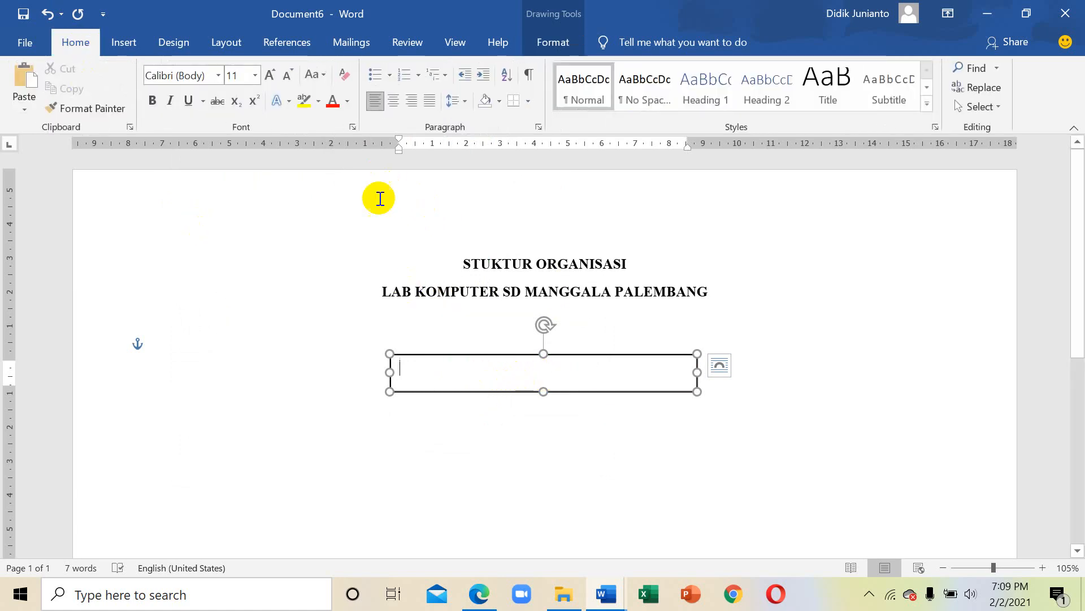
{"action": "left_click", "coordinate": [394, 101]}
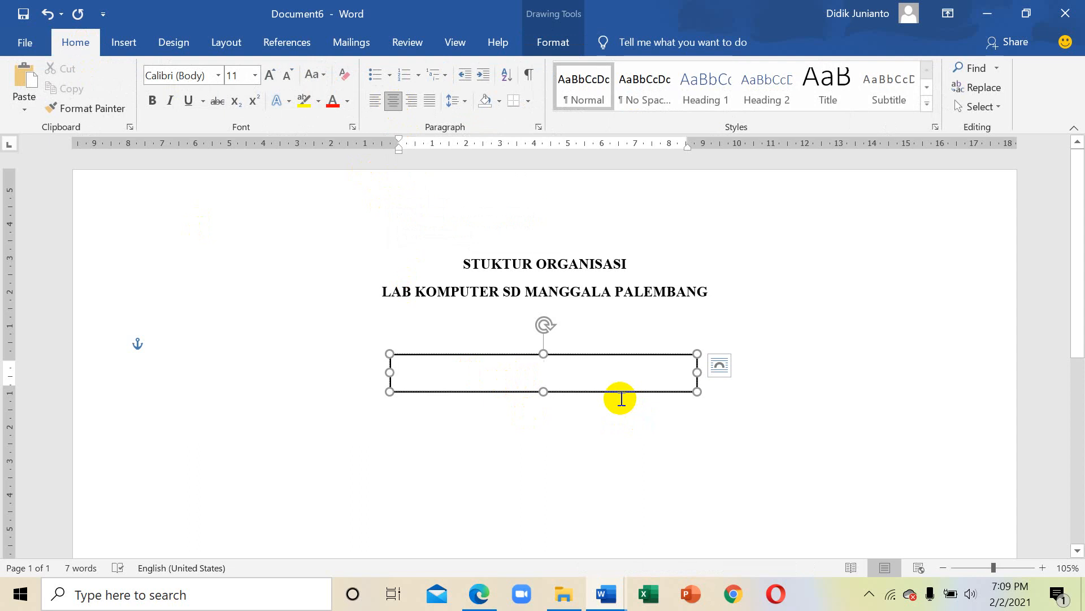
{"action": "left_click", "coordinate": [219, 75]}
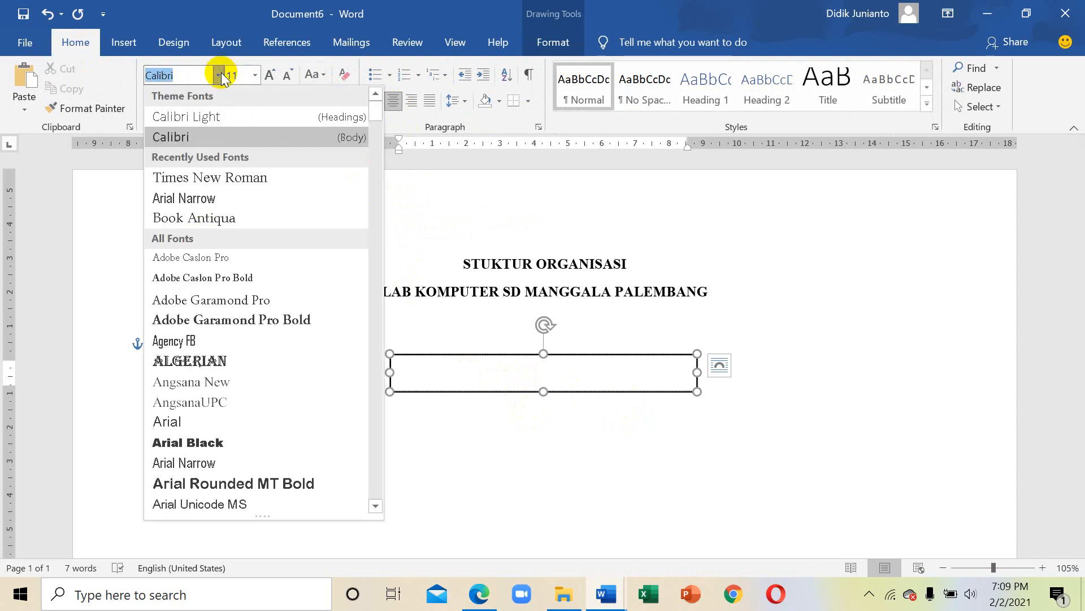
{"action": "left_click", "coordinate": [257, 177]}
{"action": "left_click", "coordinate": [255, 75]}
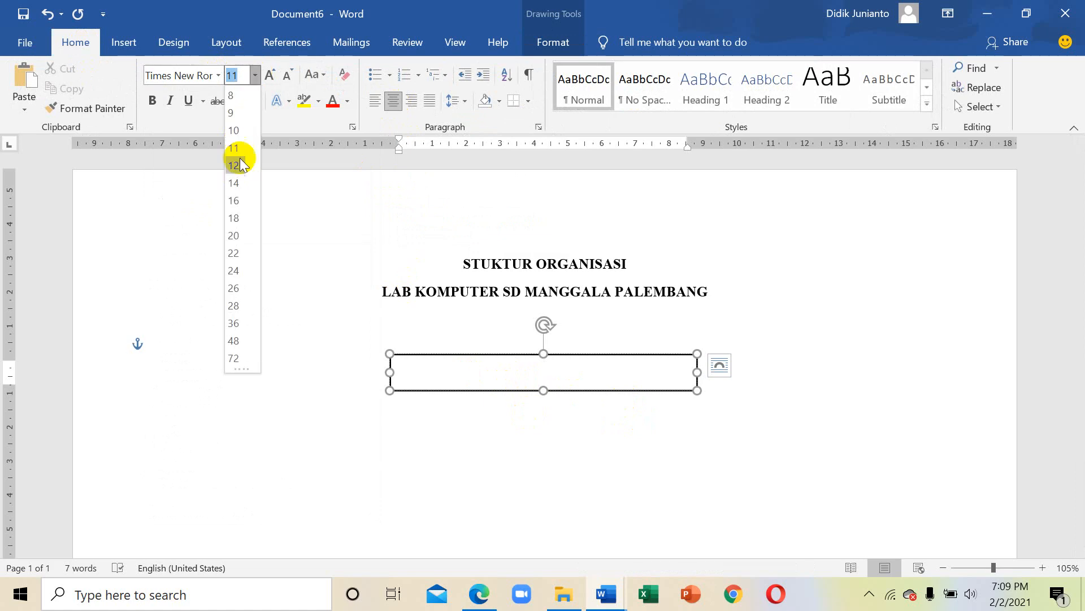
{"action": "left_click", "coordinate": [239, 165]}
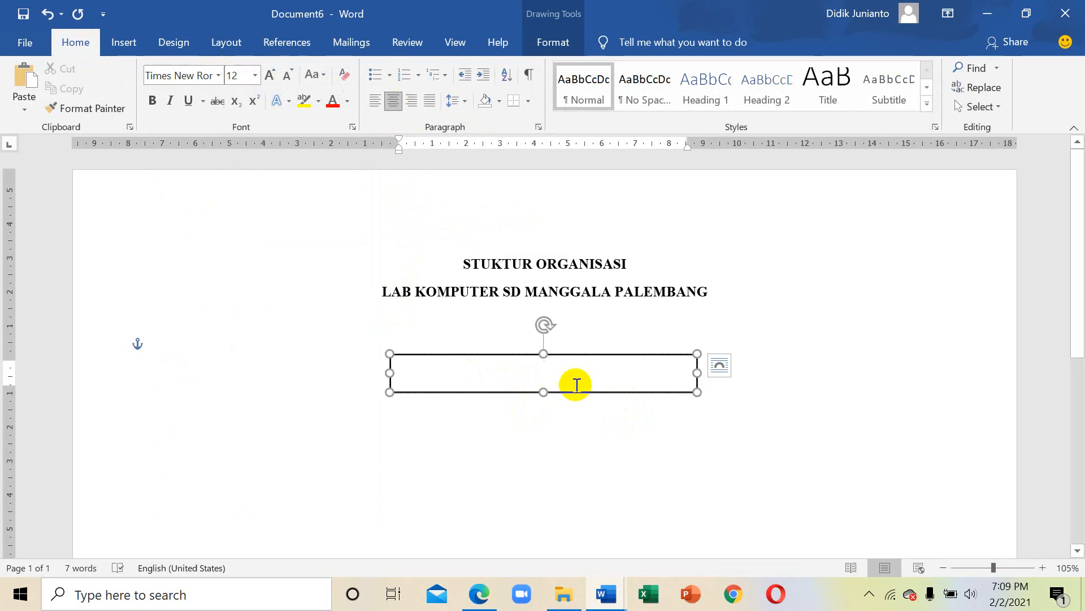
Apply the No Spacing style inside the text box and format its paragraph as centred Times New Roman, size 12
{"action": "left_click", "coordinate": [644, 93]}
{"action": "left_click", "coordinate": [644, 93]}
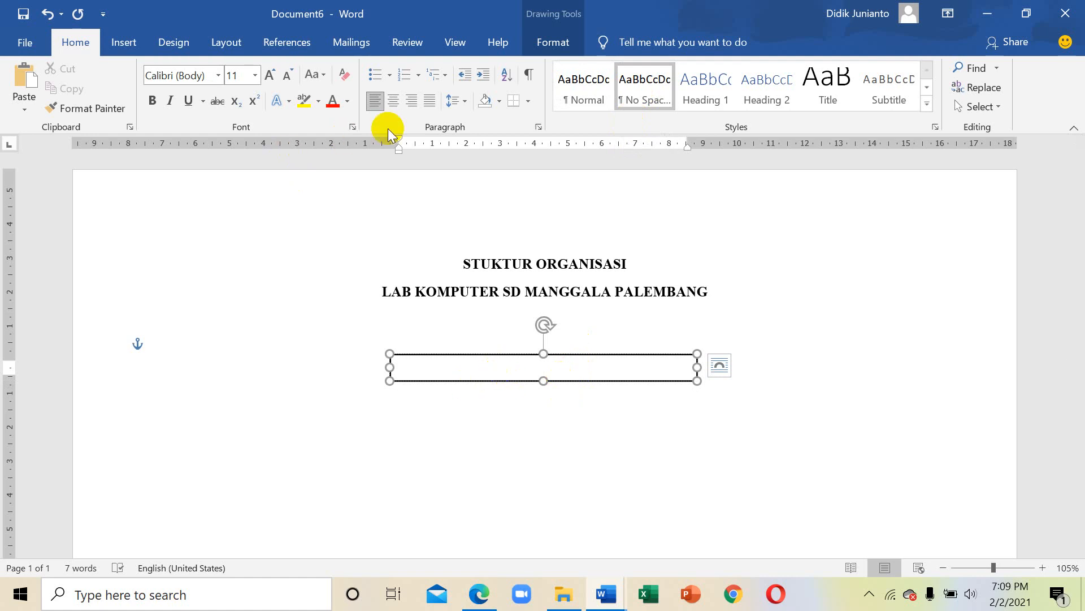
{"action": "left_click", "coordinate": [393, 101]}
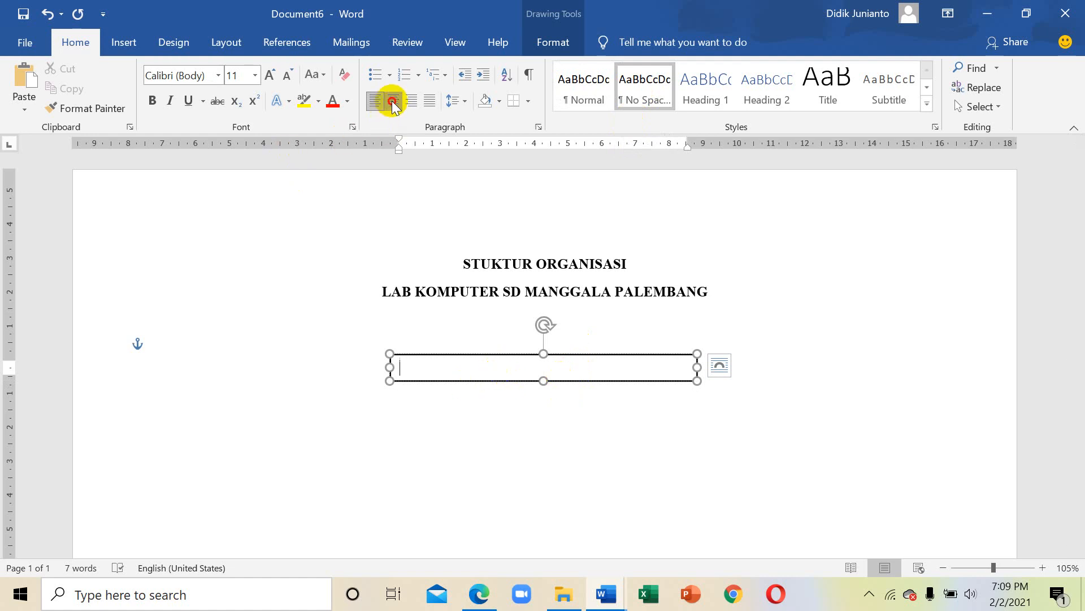
{"action": "left_click", "coordinate": [218, 75]}
{"action": "left_click", "coordinate": [234, 175]}
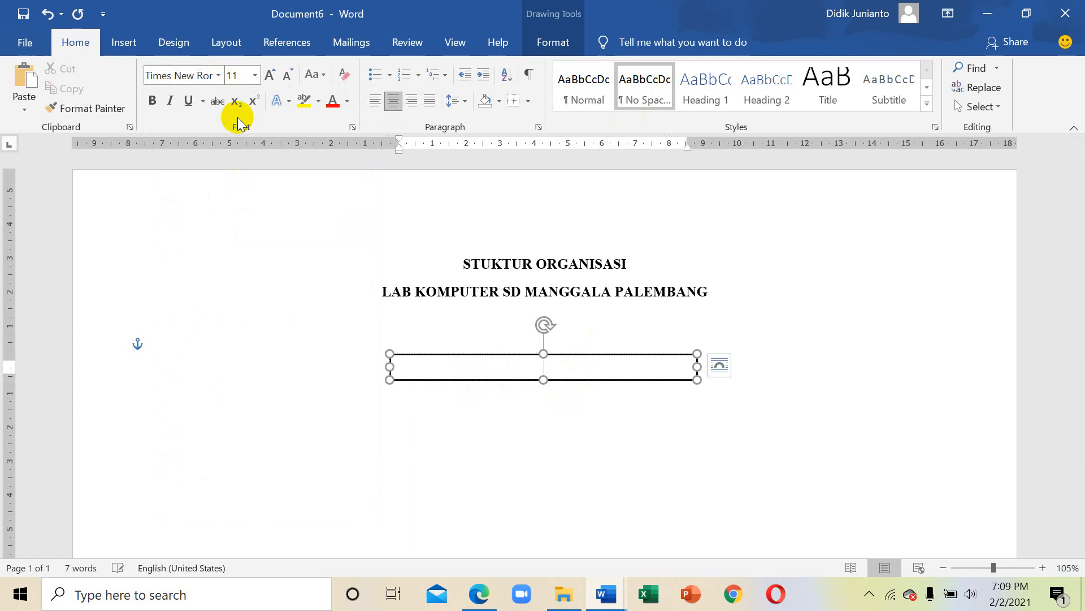
{"action": "left_click", "coordinate": [258, 75]}
{"action": "left_click", "coordinate": [238, 165]}
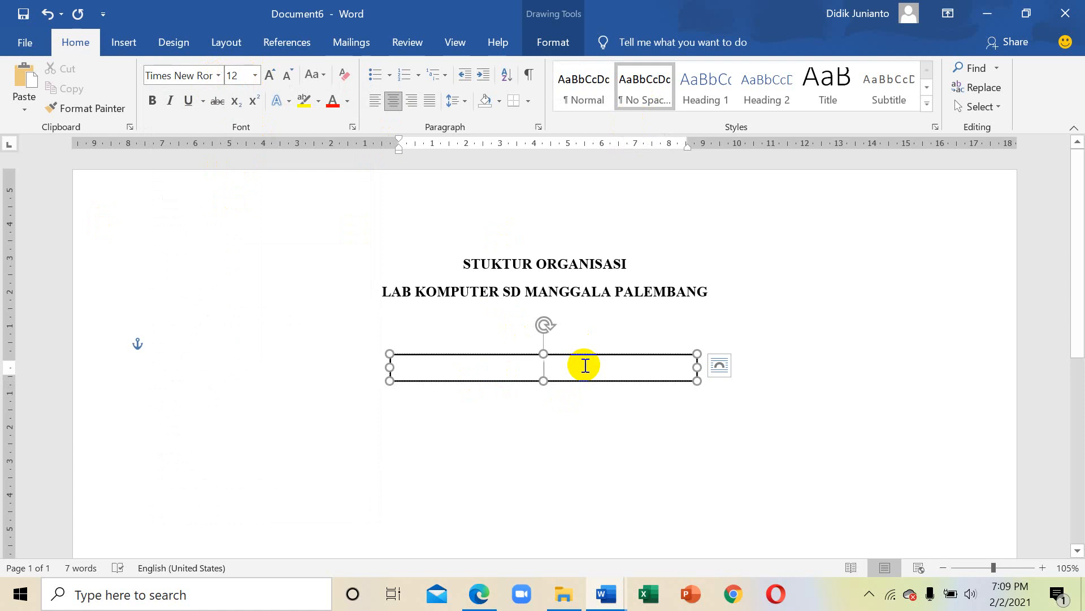
Enter "PENANGGUNG JAWAB" in the text box and make it bold
{"action": "type", "text": "PENANGGUNG"}
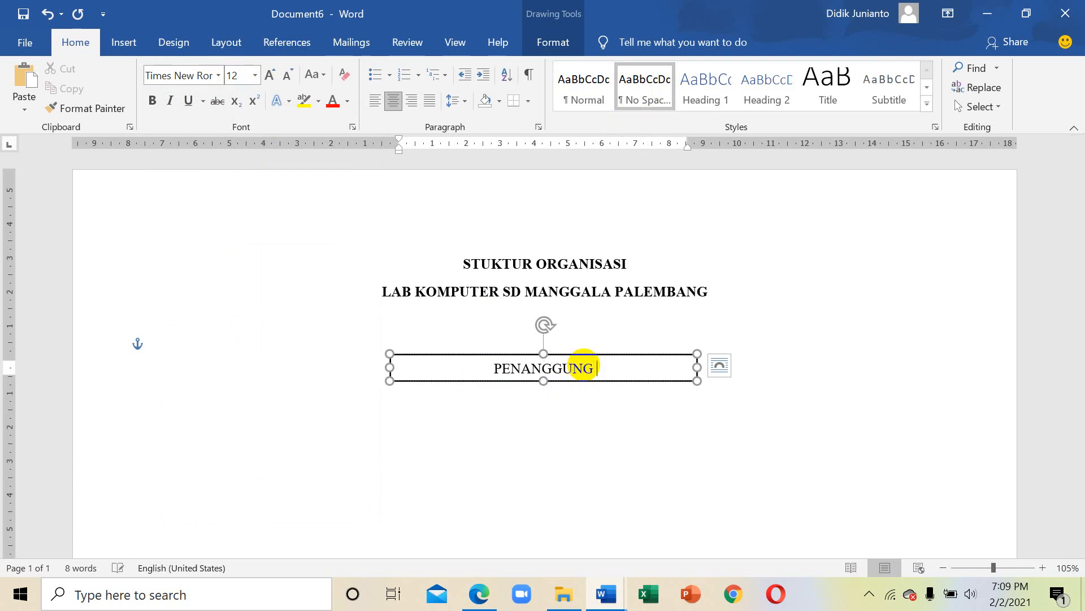
{"action": "type", "text": " JAWAB"}
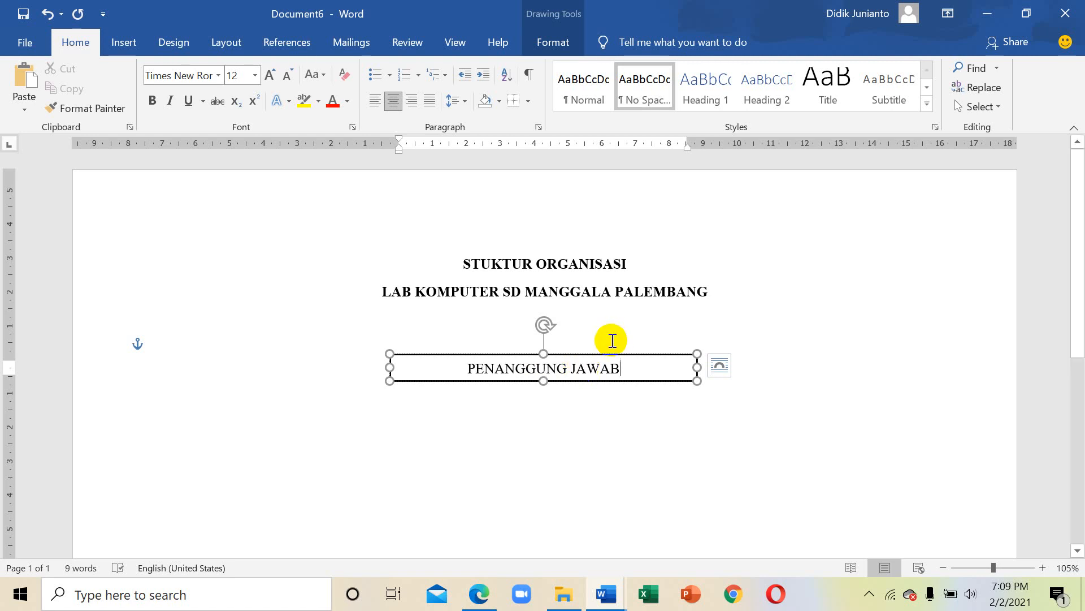
{"action": "left_click", "coordinate": [621, 366]}
{"action": "left_click_drag", "start_coordinate": [621, 367], "coordinate": [461, 370]}
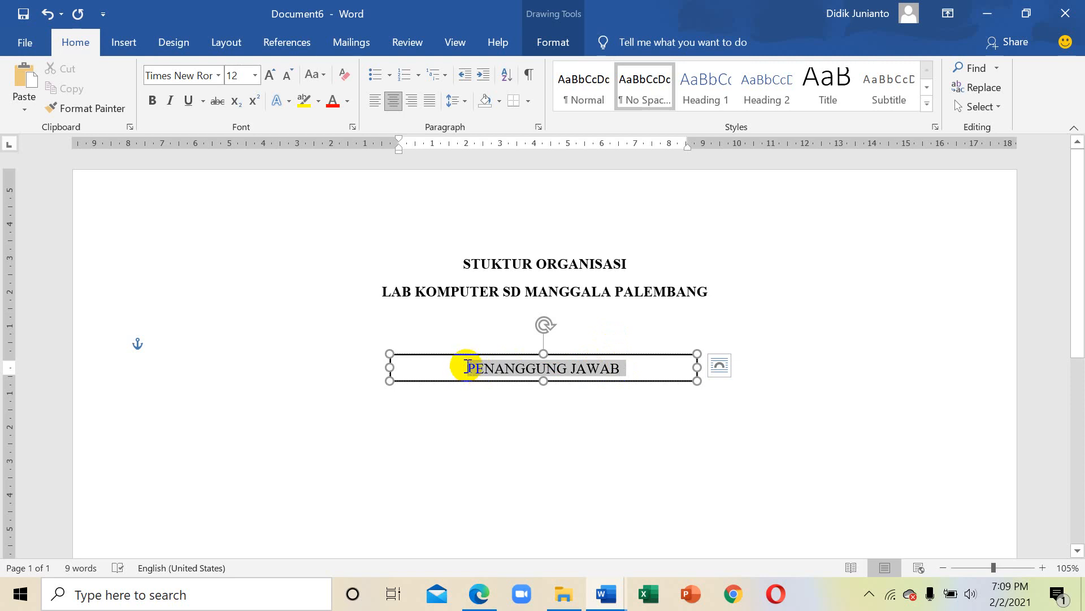
{"action": "left_click", "coordinate": [152, 102]}
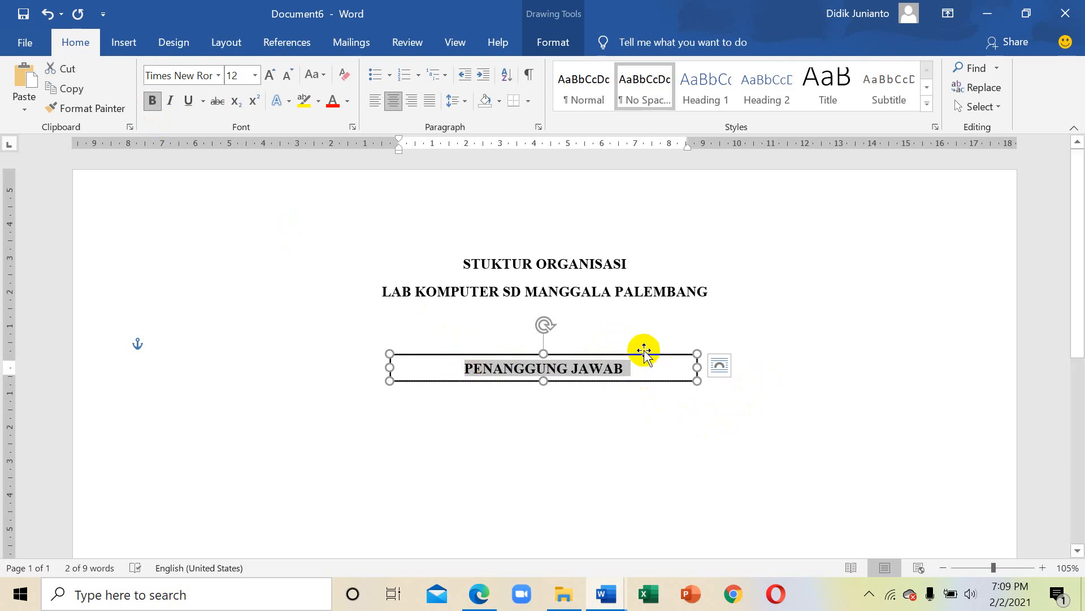
Move the PENANGGUNG JAWAB text box slightly up, closer to the title
{"action": "left_click", "coordinate": [645, 355]}
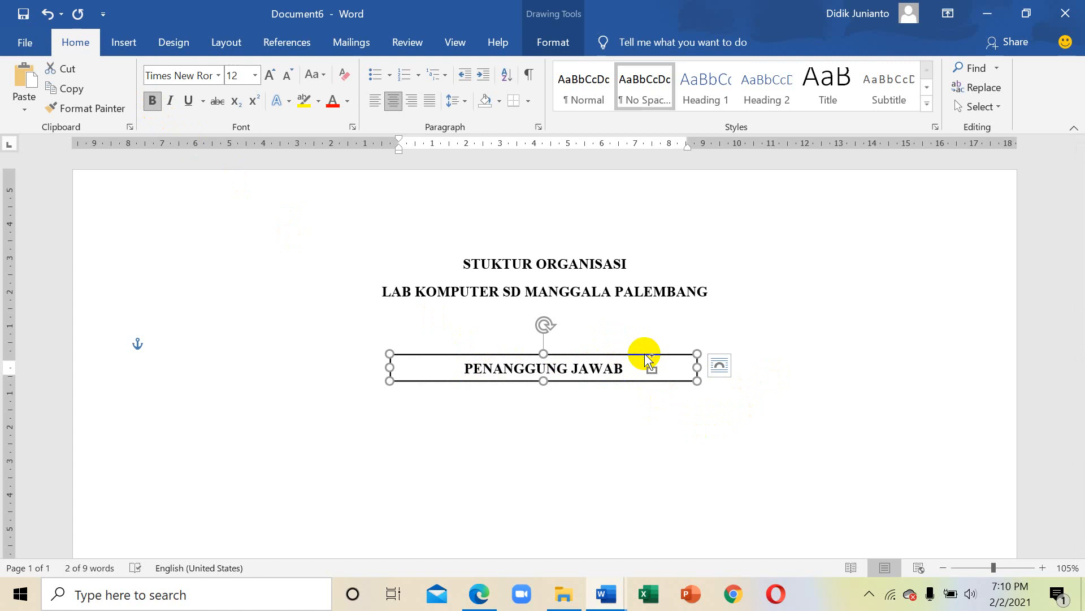
{"action": "key", "text": "ctrl"}
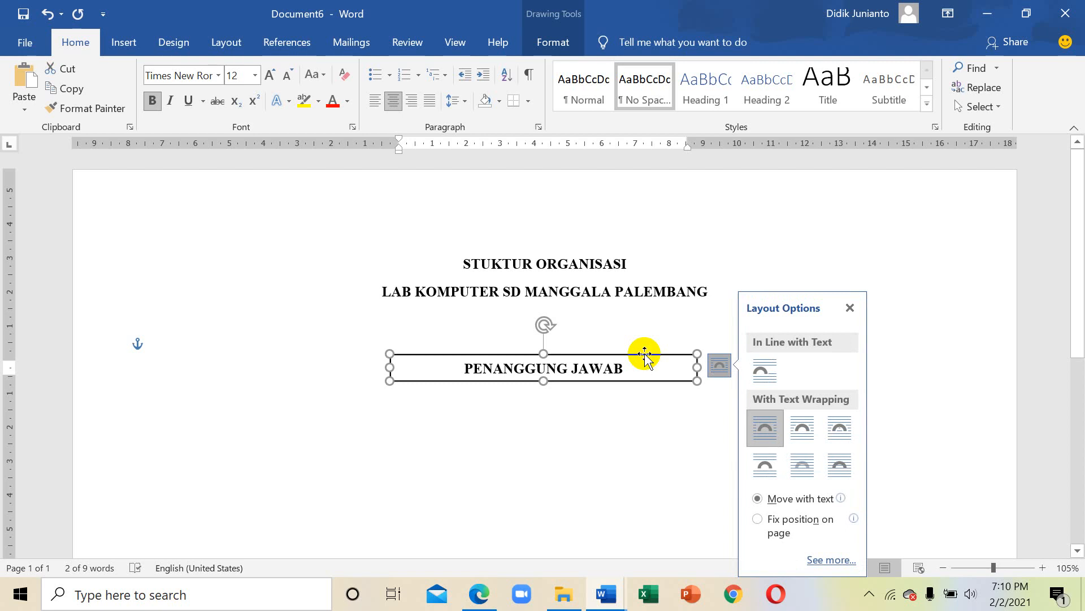
{"action": "left_click_drag", "start_coordinate": [613, 384], "coordinate": [617, 373]}
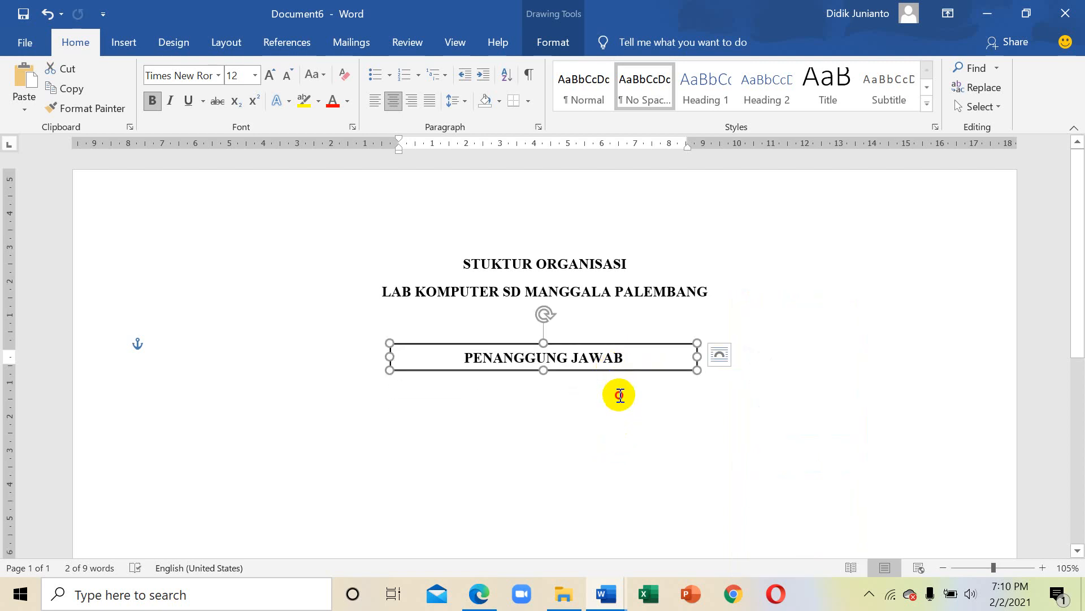
{"action": "left_click", "coordinate": [620, 395]}
Try to duplicate the PENANGGUNG JAWAB text box by copying and pasting it, and undo the paste
{"action": "left_click", "coordinate": [571, 370]}
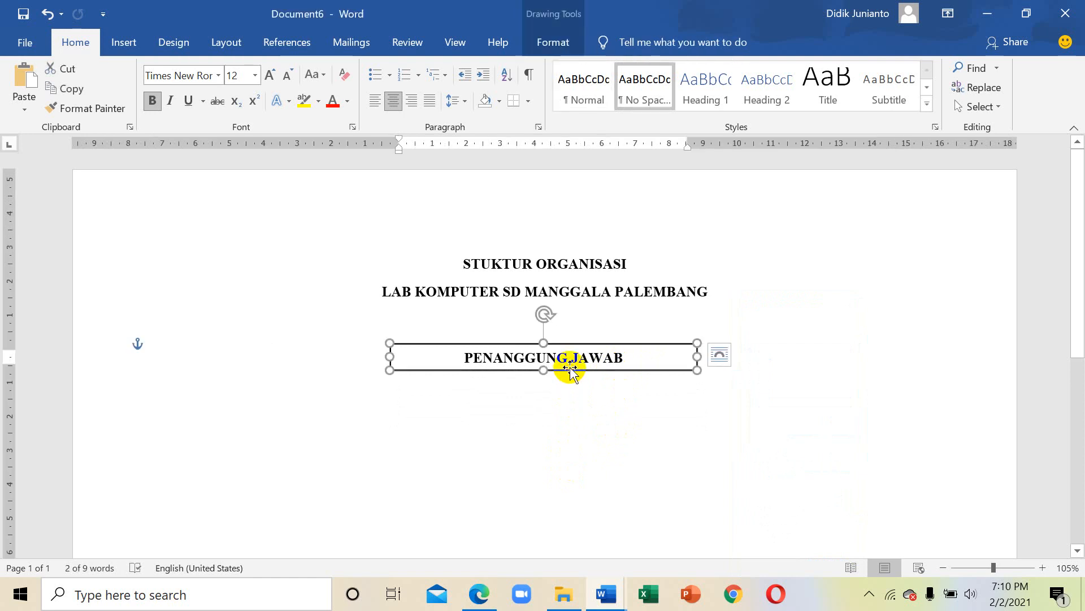
{"action": "right_click", "coordinate": [569, 367]}
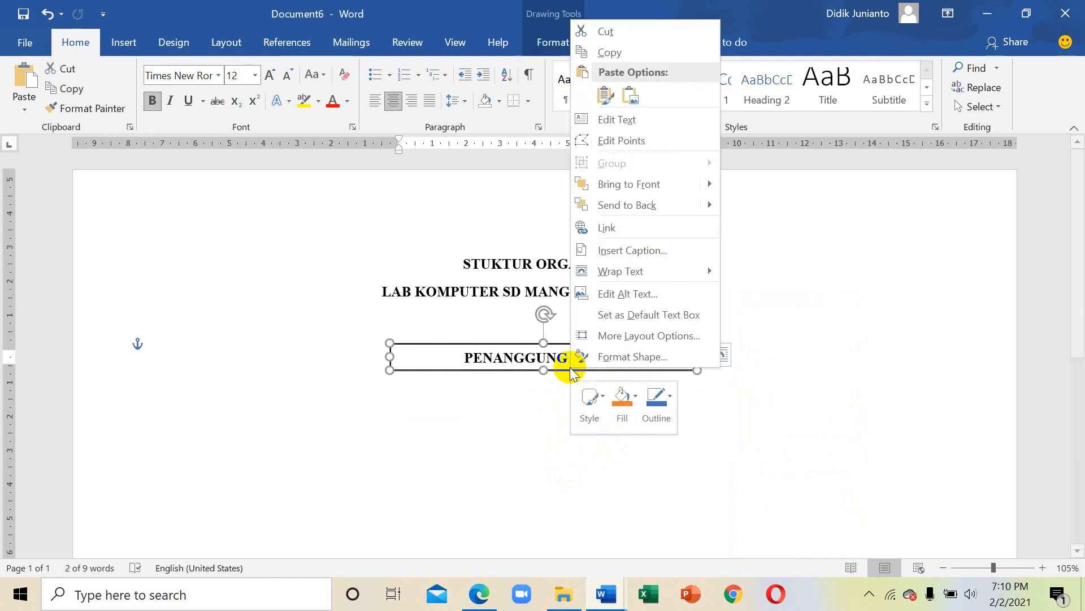
{"action": "left_click", "coordinate": [613, 49]}
{"action": "right_click", "coordinate": [582, 395]}
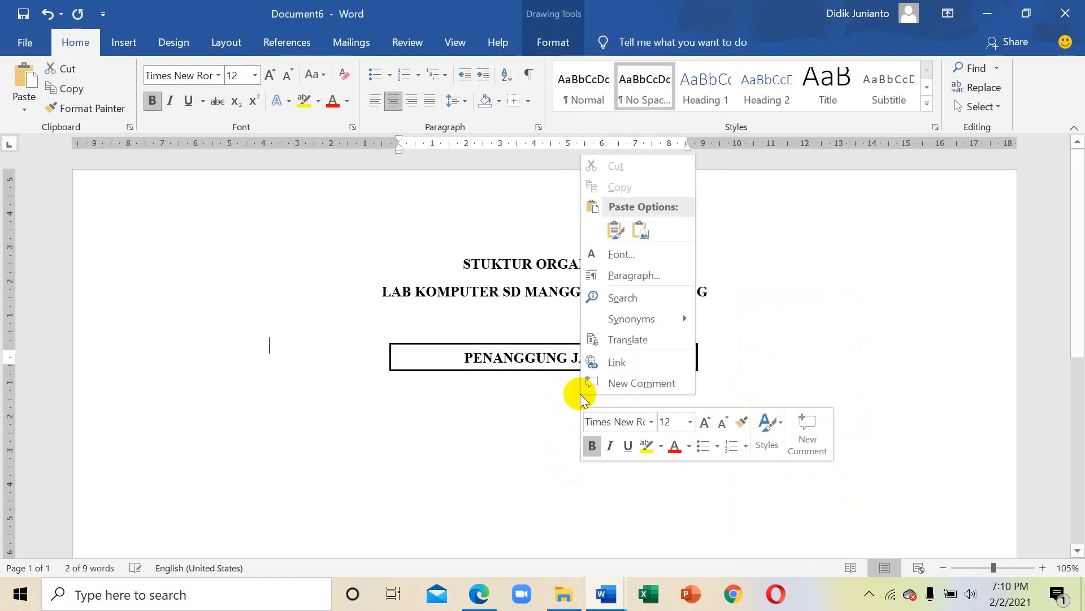
{"action": "left_click", "coordinate": [616, 230]}
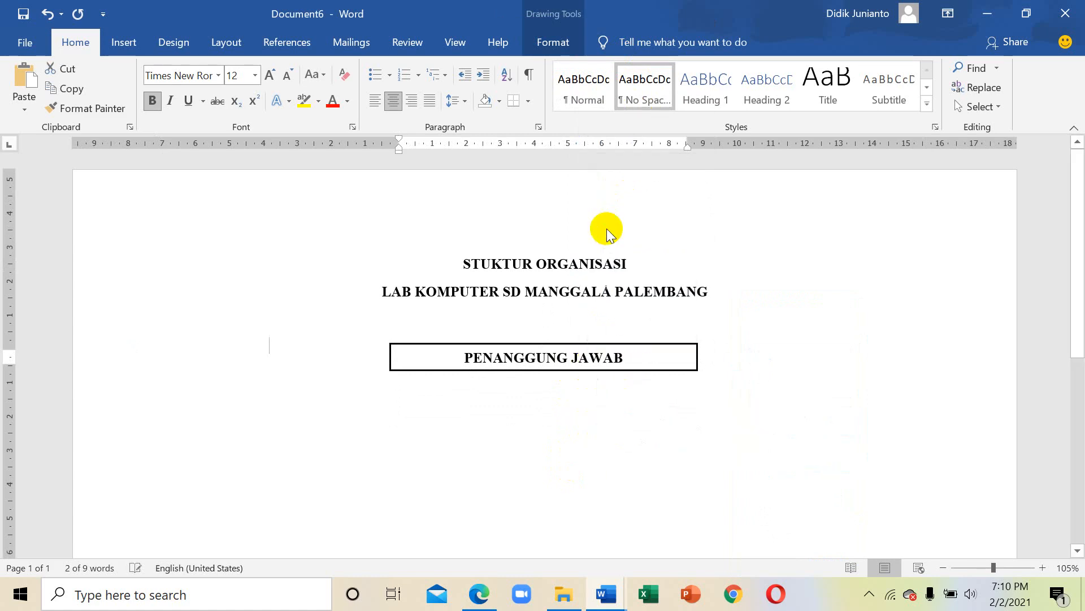
{"action": "left_click_drag", "start_coordinate": [320, 369], "coordinate": [546, 380]}
{"action": "key", "text": "ctrl+z"}
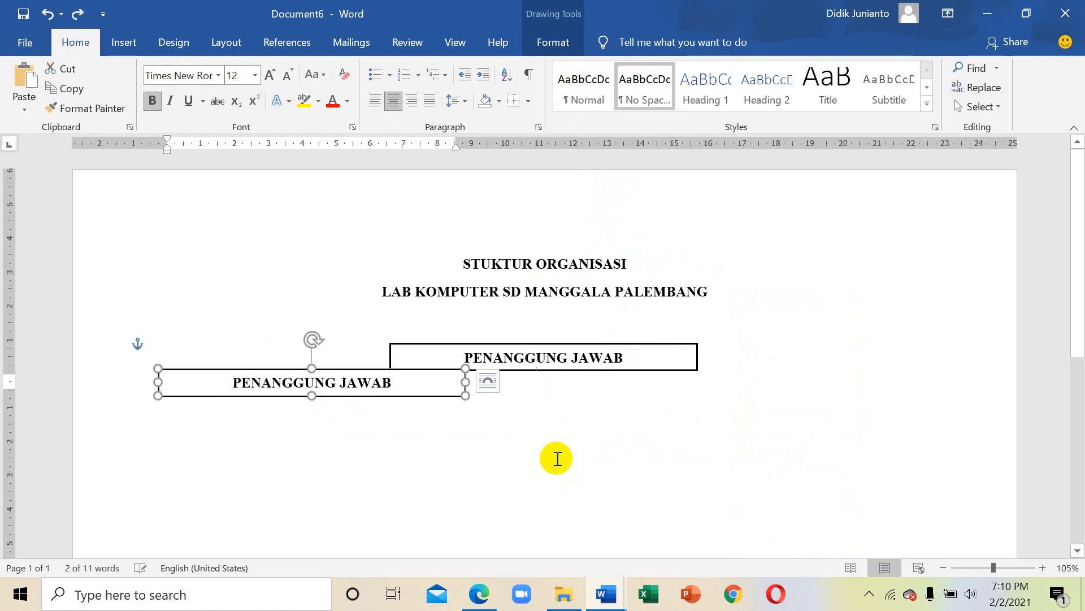
{"action": "key", "text": "ctrl+z"}
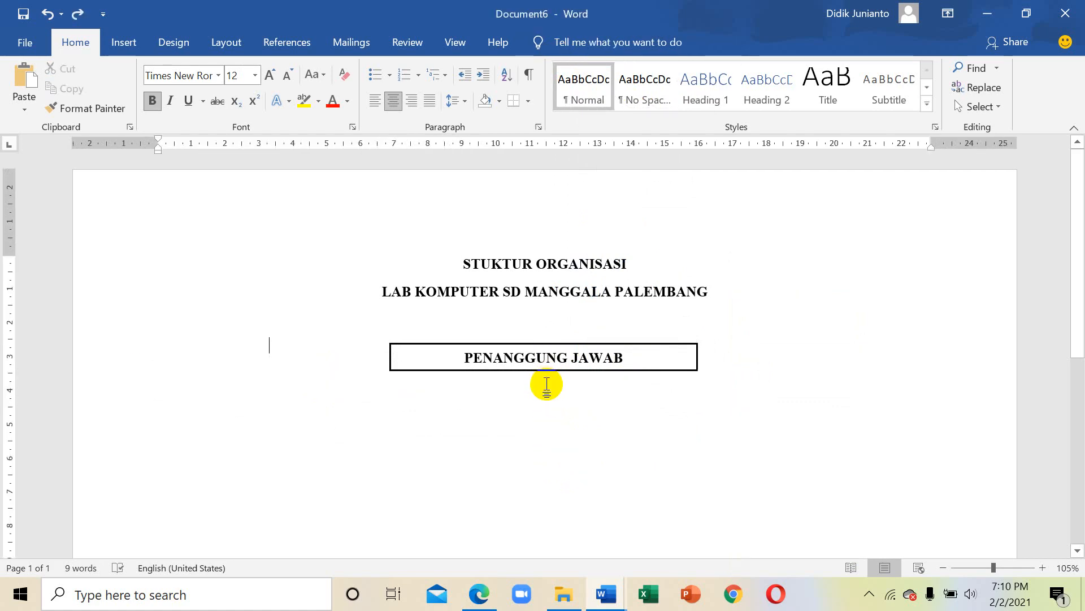
Shift the PENANGGUNG JAWAB text box a little further up toward the title
{"action": "mouse_move", "coordinate": [546, 373]}
{"action": "left_mouse_down"}
{"action": "mouse_move", "coordinate": [543, 388]}
{"action": "mouse_move", "coordinate": [544, 368]}
{"action": "left_mouse_up"}
{"action": "left_click", "coordinate": [625, 418]}
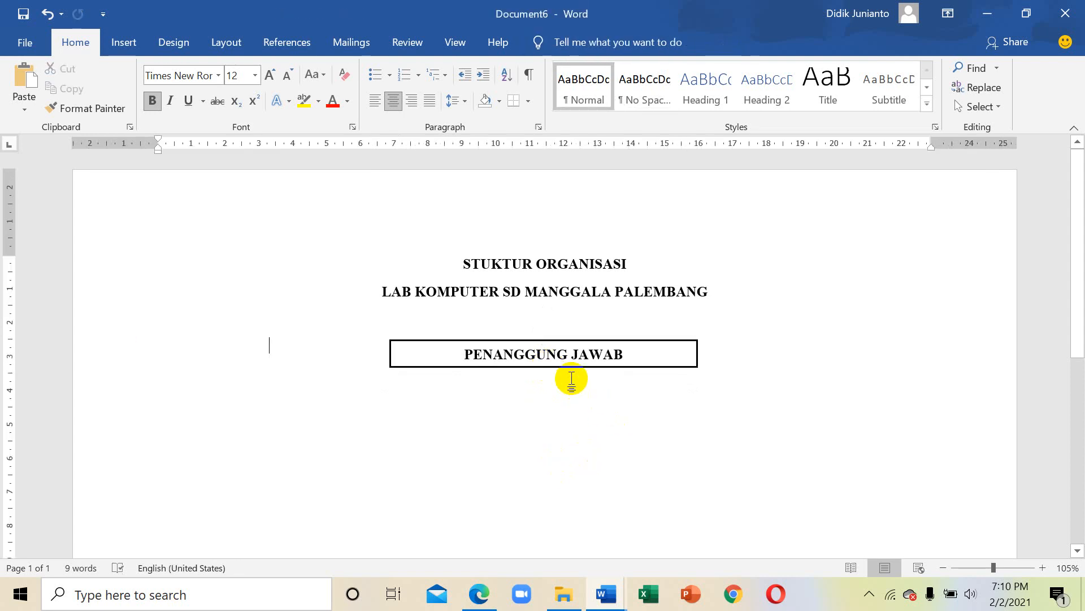
Duplicate the PENANGGUNG JAWAB text box straight below the original and nudge the copy up until their edges meet
{"action": "left_click", "coordinate": [572, 367]}
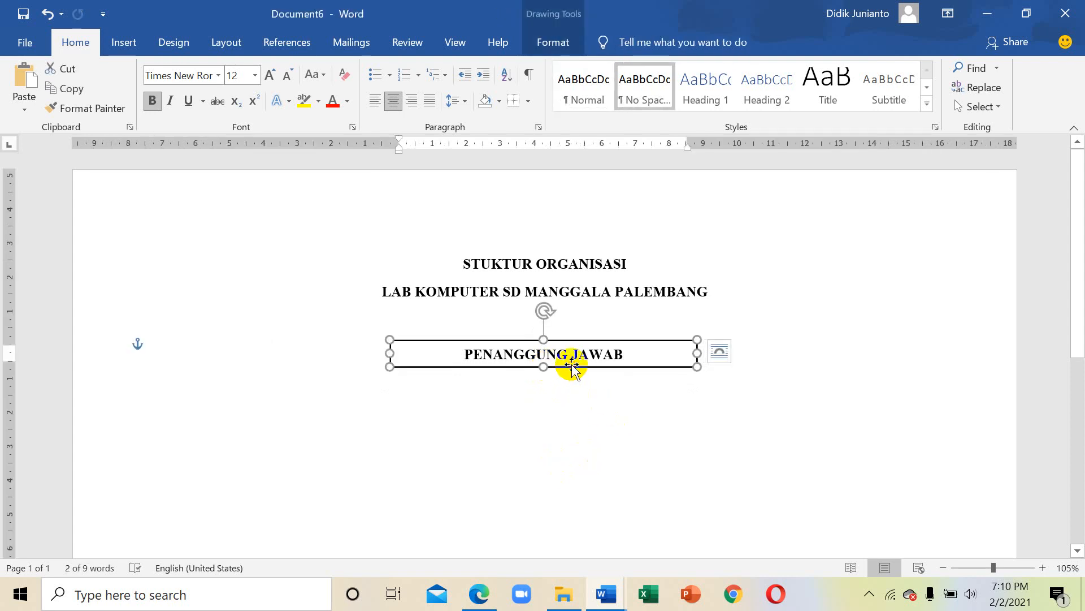
{"action": "left_click_drag", "start_coordinate": [572, 366], "coordinate": [573, 395]}
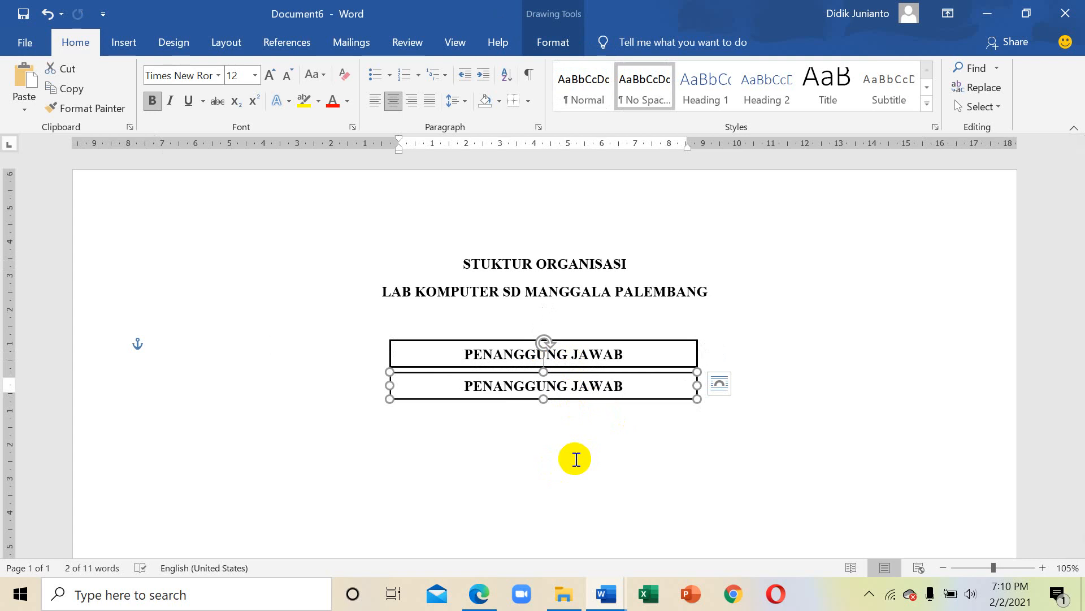
{"action": "key", "text": "Up"}
{"action": "key", "text": "Up"}
{"action": "key", "text": "Up"}
{"action": "key", "text": "Up"}
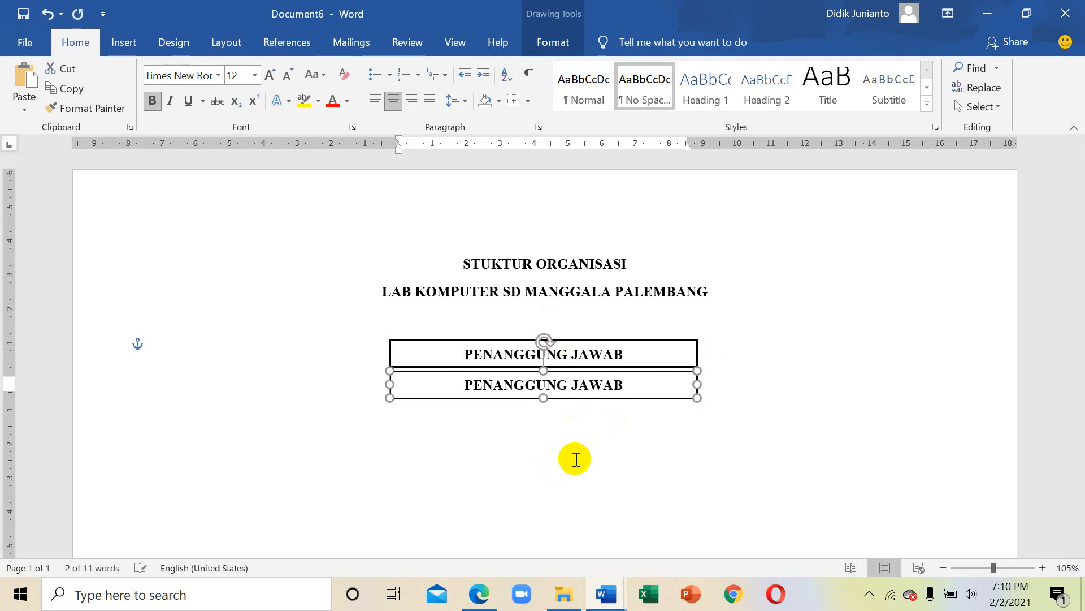
{"action": "key", "text": "Up"}
{"action": "key", "text": "Up"}
{"action": "key", "text": "Up"}
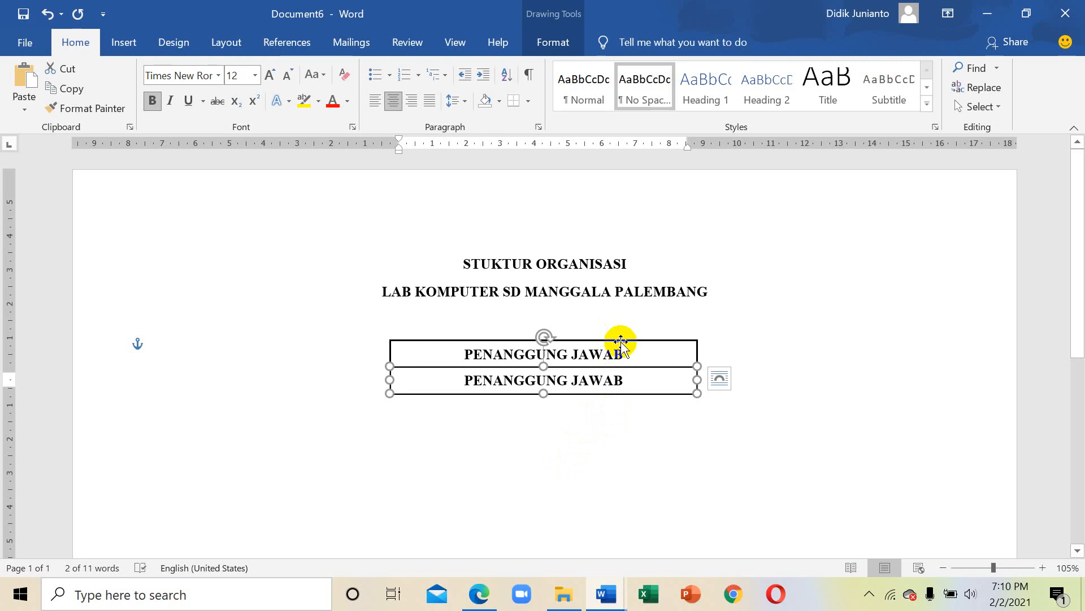
Align the two stacked PENANGGUNG JAWAB text boxes with each other along their left edges
{"action": "left_click", "coordinate": [622, 342], "text": "shift"}
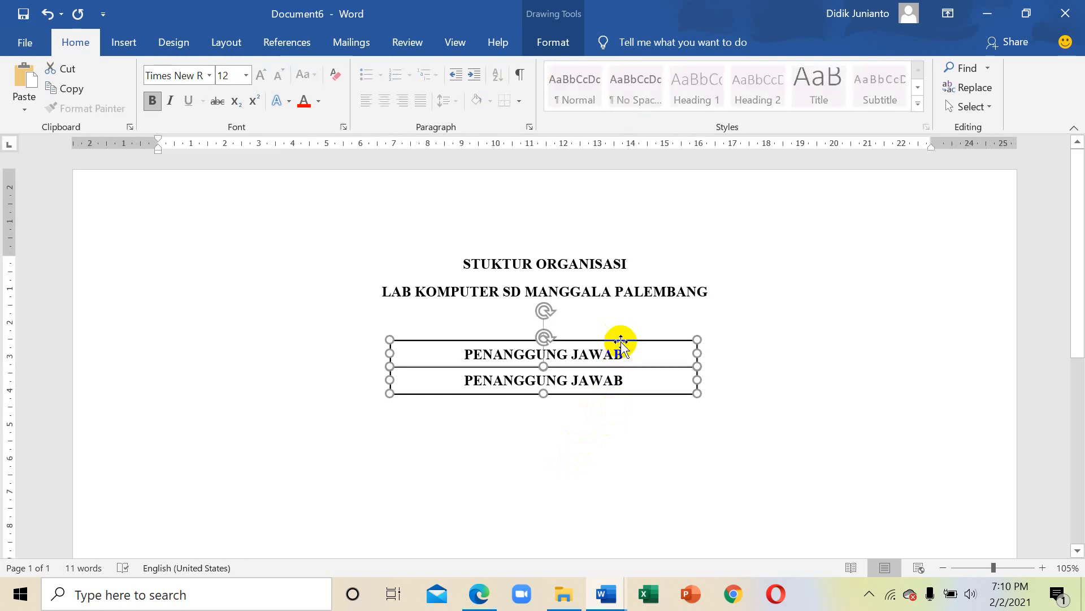
{"action": "left_click", "coordinate": [547, 42]}
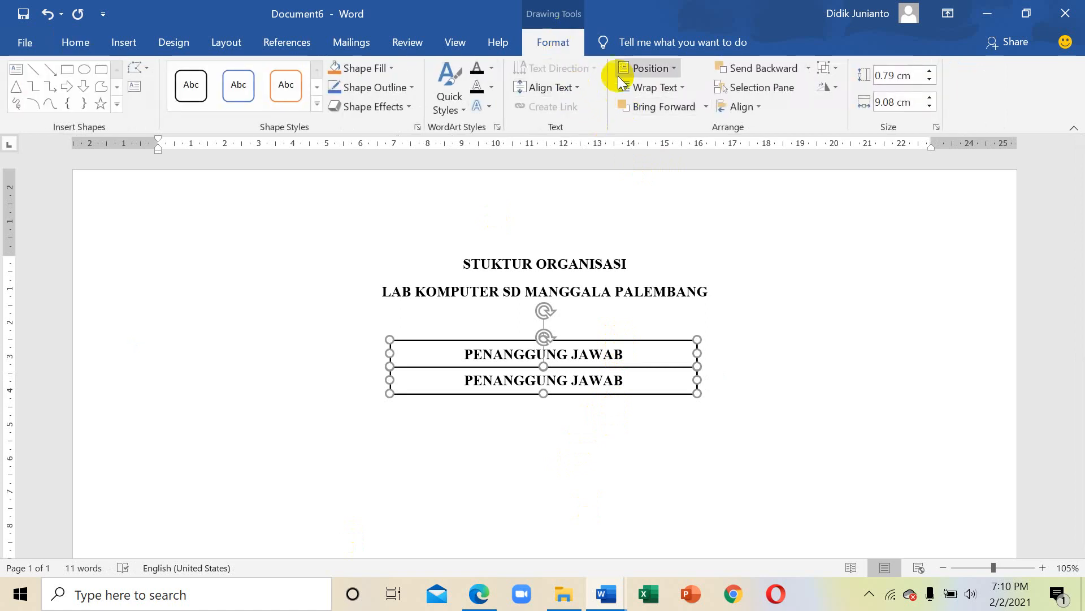
{"action": "left_click", "coordinate": [672, 69]}
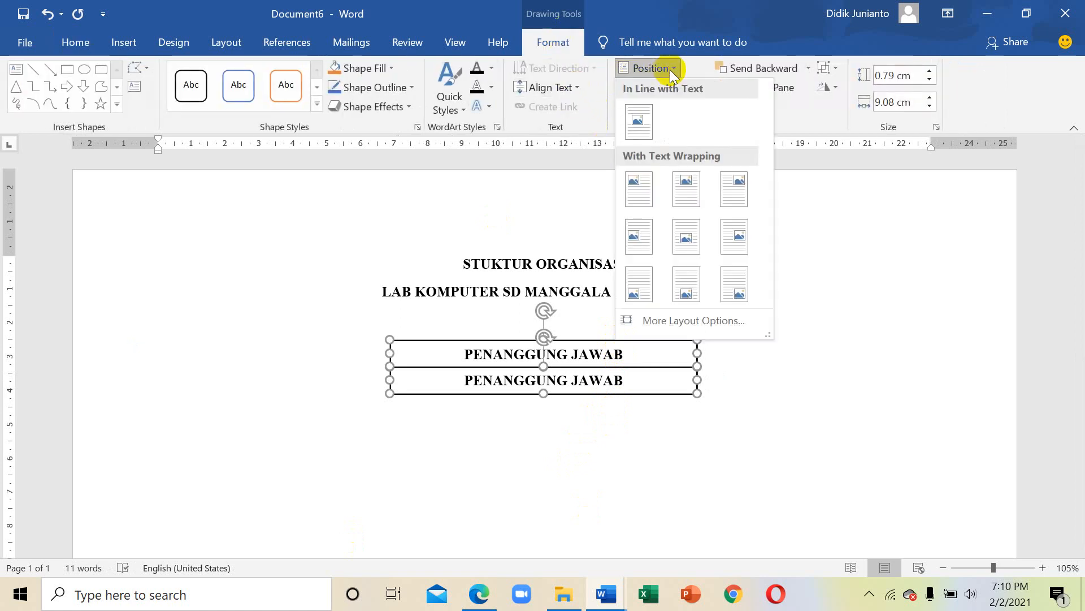
{"action": "left_click", "coordinate": [672, 69]}
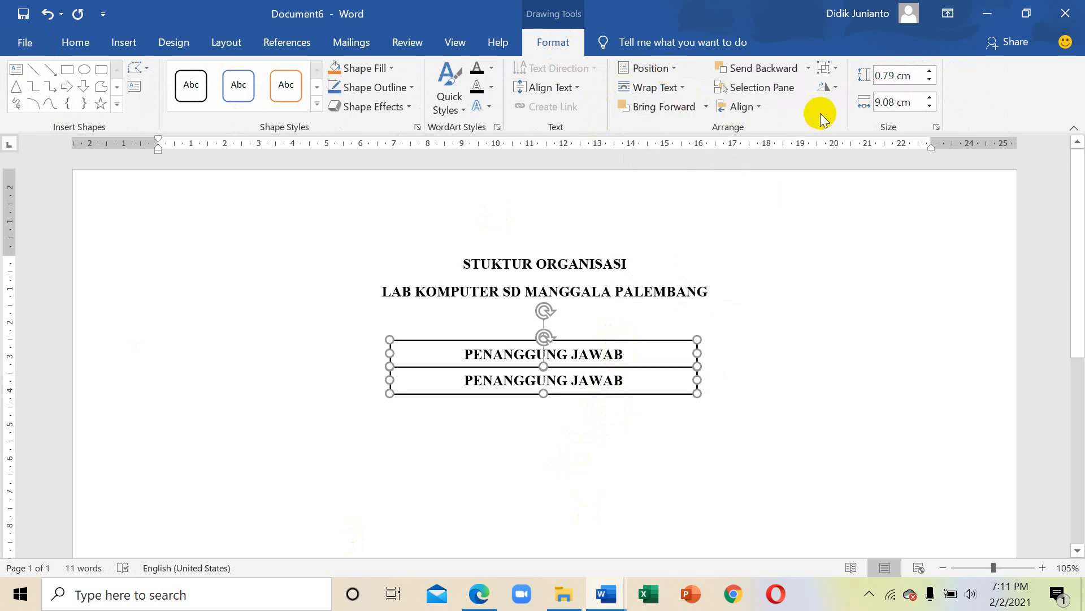
{"action": "left_click", "coordinate": [756, 106]}
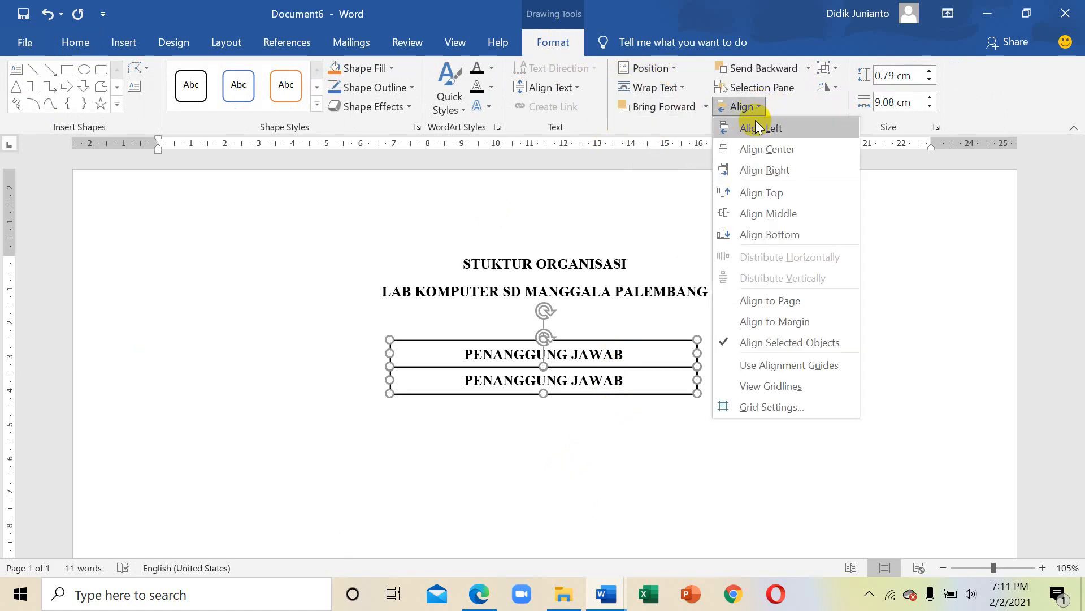
{"action": "left_click", "coordinate": [758, 128]}
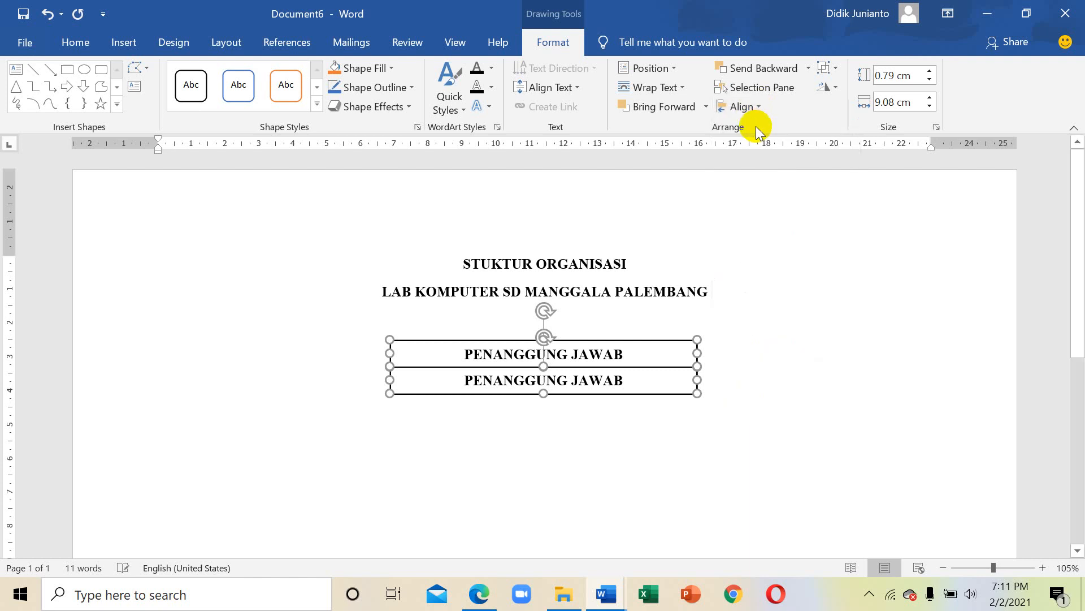
{"action": "left_click", "coordinate": [630, 432]}
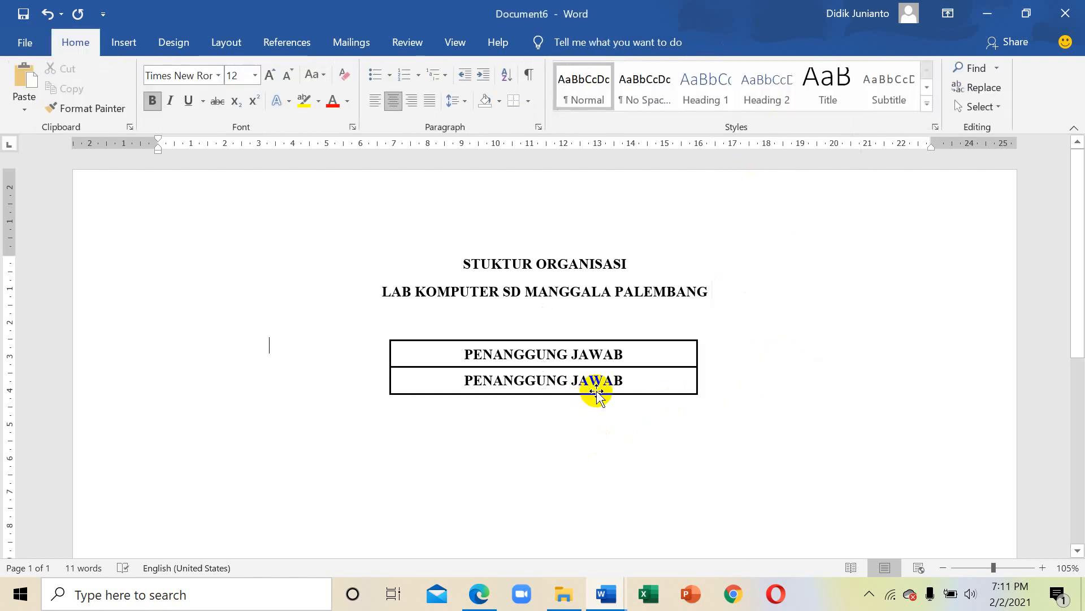
Set the outline weight of the lower PENANGGUNG JAWAB text box to 1 pt
{"action": "left_click", "coordinate": [598, 394]}
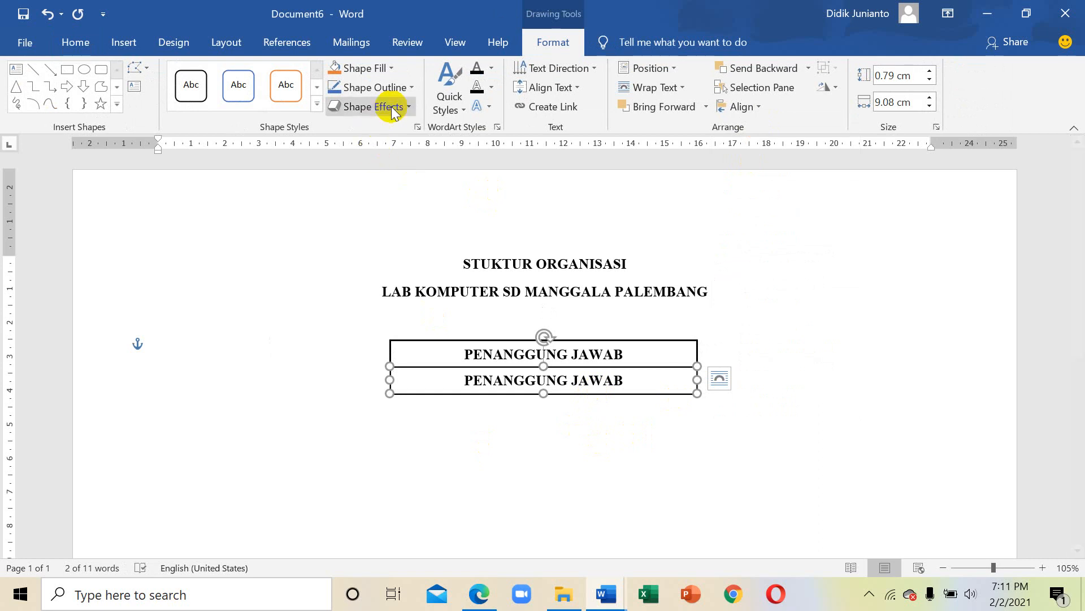
{"action": "left_click", "coordinate": [411, 88]}
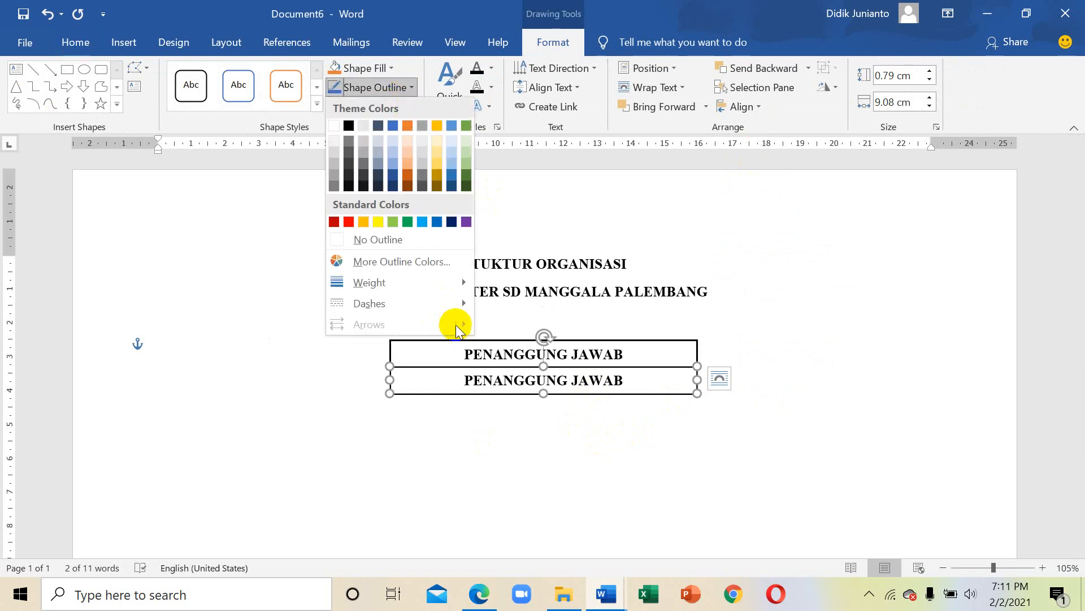
{"action": "mouse_move", "coordinate": [453, 282]}
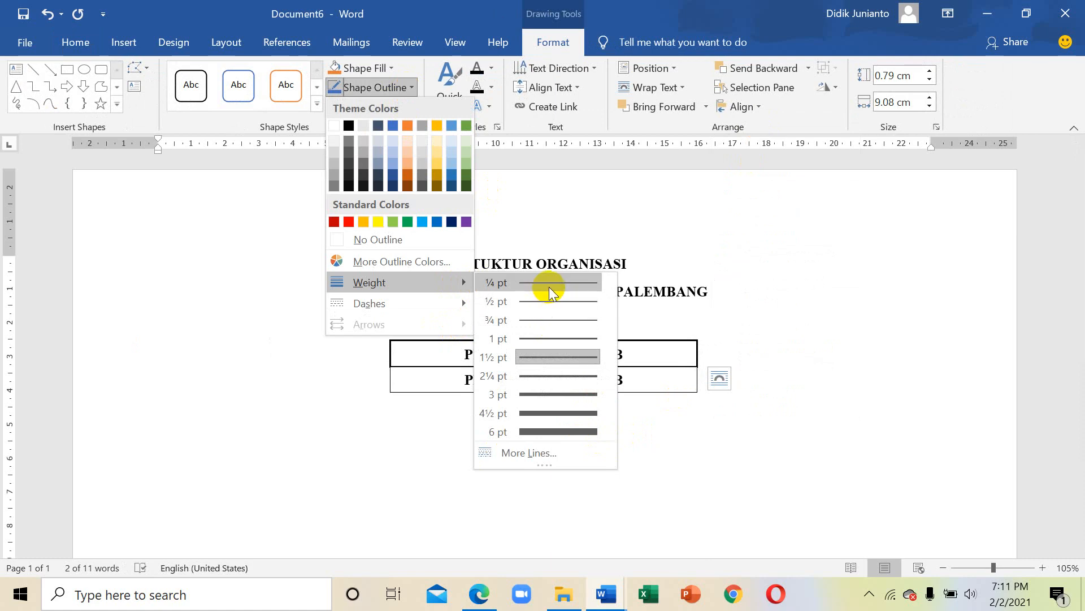
{"action": "left_click", "coordinate": [547, 338]}
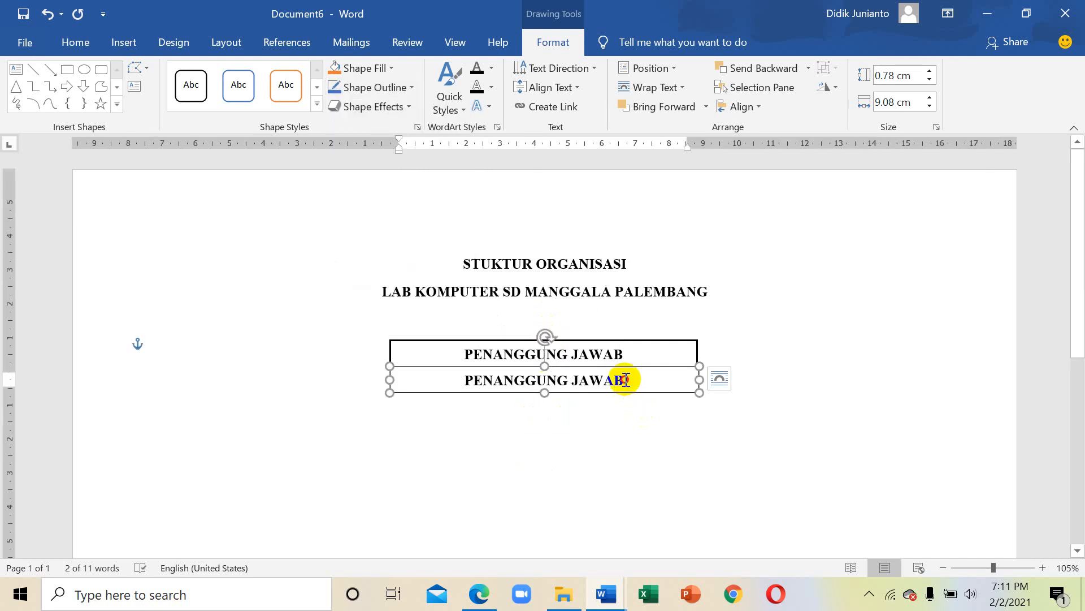
Remove bold from the lower text box's text and replace it with the person in charge's name followed by "S.Pd,B"
{"action": "left_click_drag", "start_coordinate": [624, 380], "coordinate": [485, 380]}
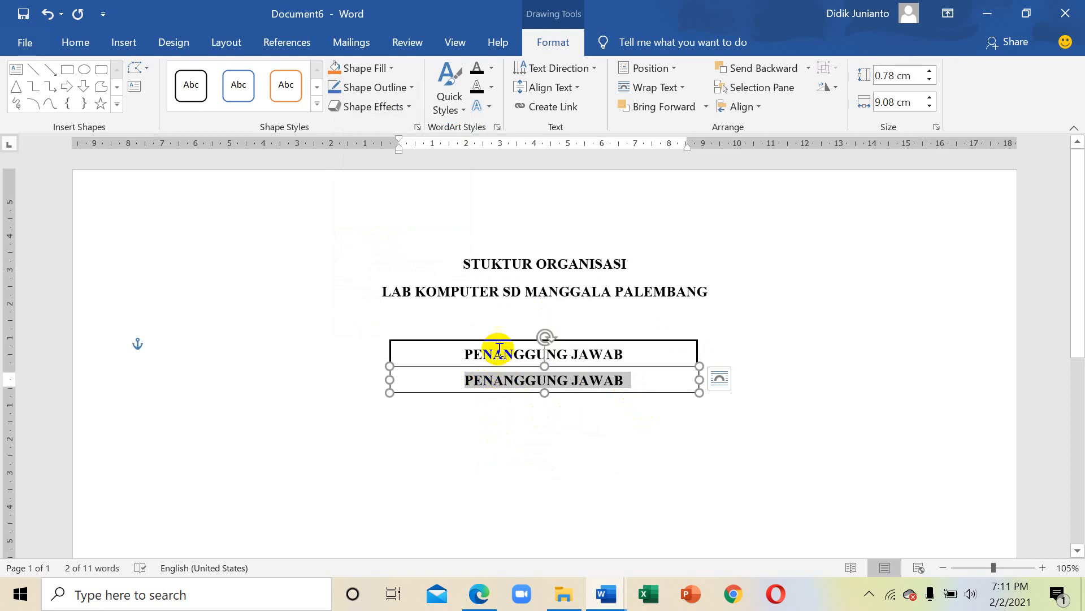
{"action": "left_click", "coordinate": [74, 37]}
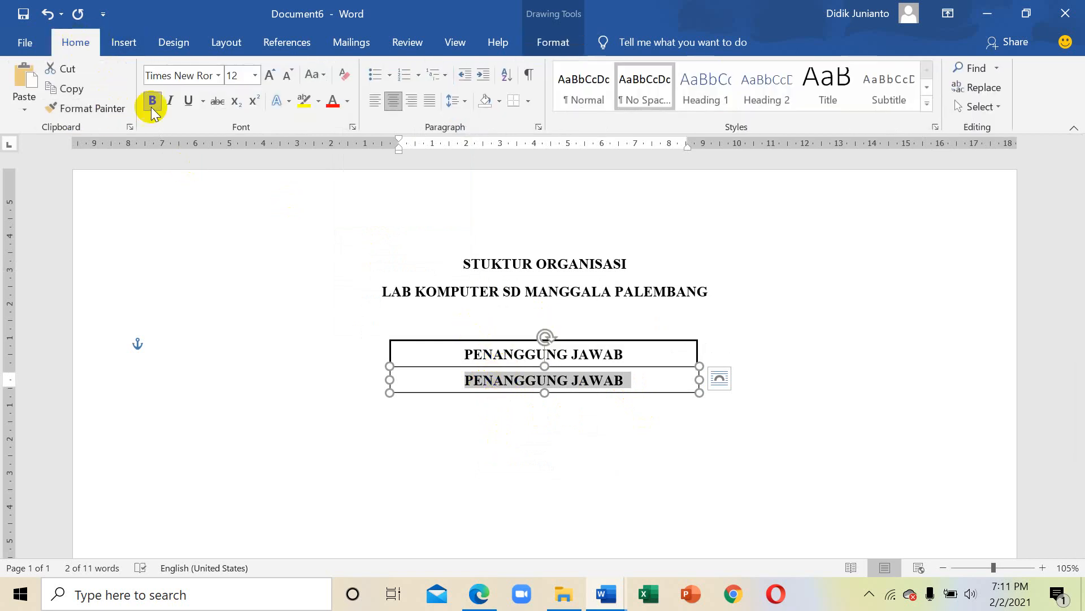
{"action": "left_click", "coordinate": [152, 101]}
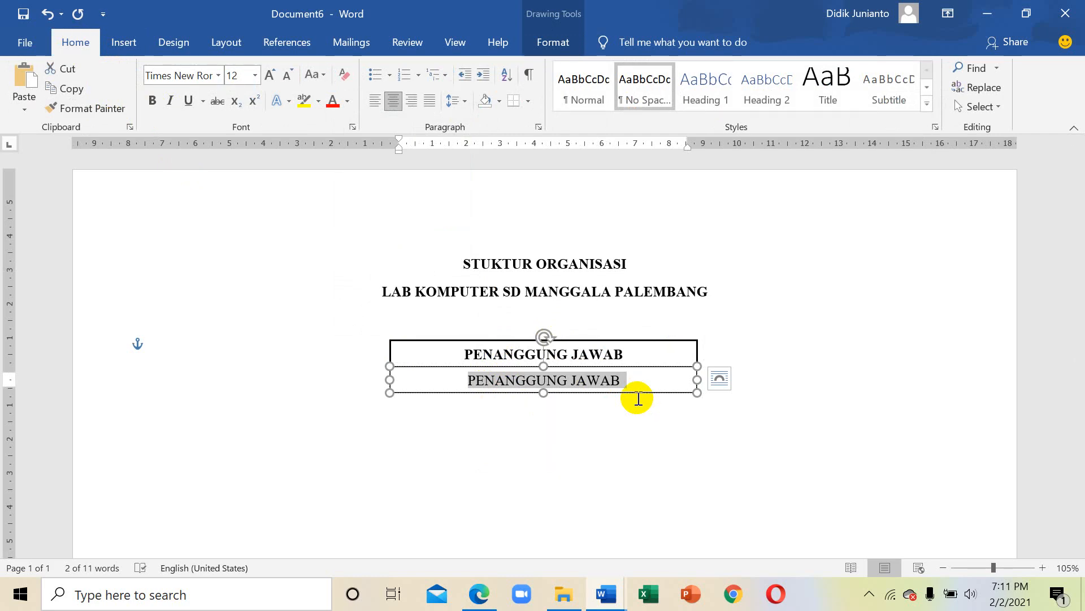
{"action": "key", "text": "BackSpace"}
{"action": "type", "text": "S"}
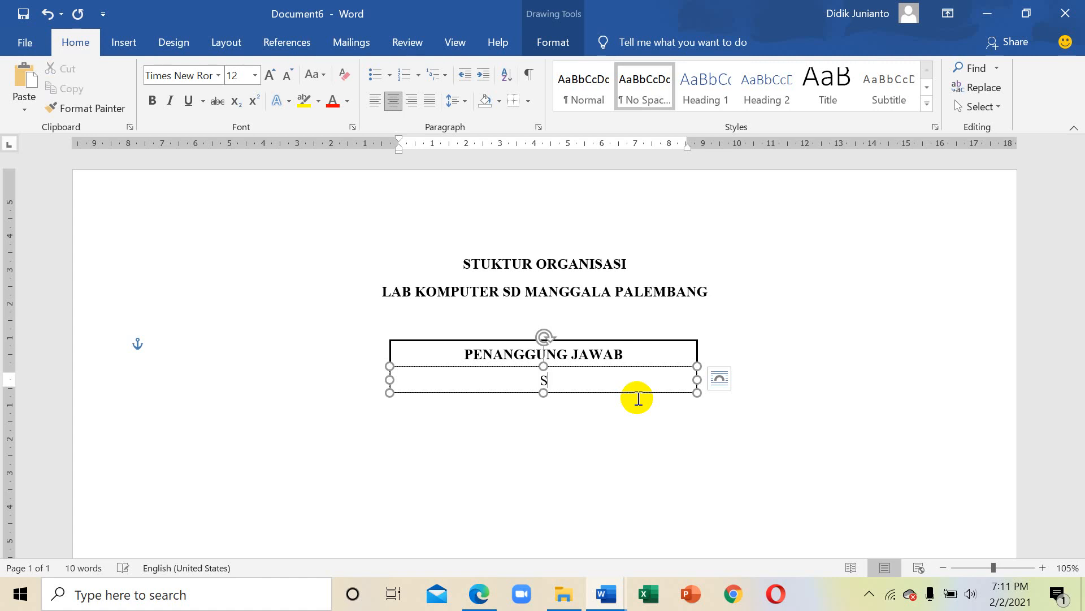
{"action": "type", "text": "ujarwoto, S.Pd"}
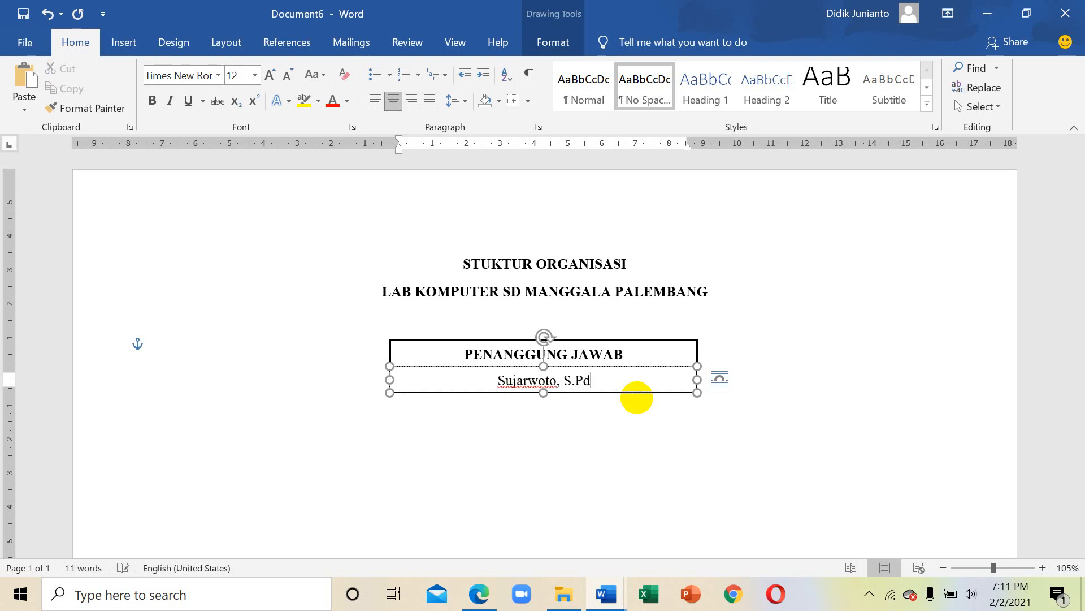
{"action": "type", "text": ",B"}
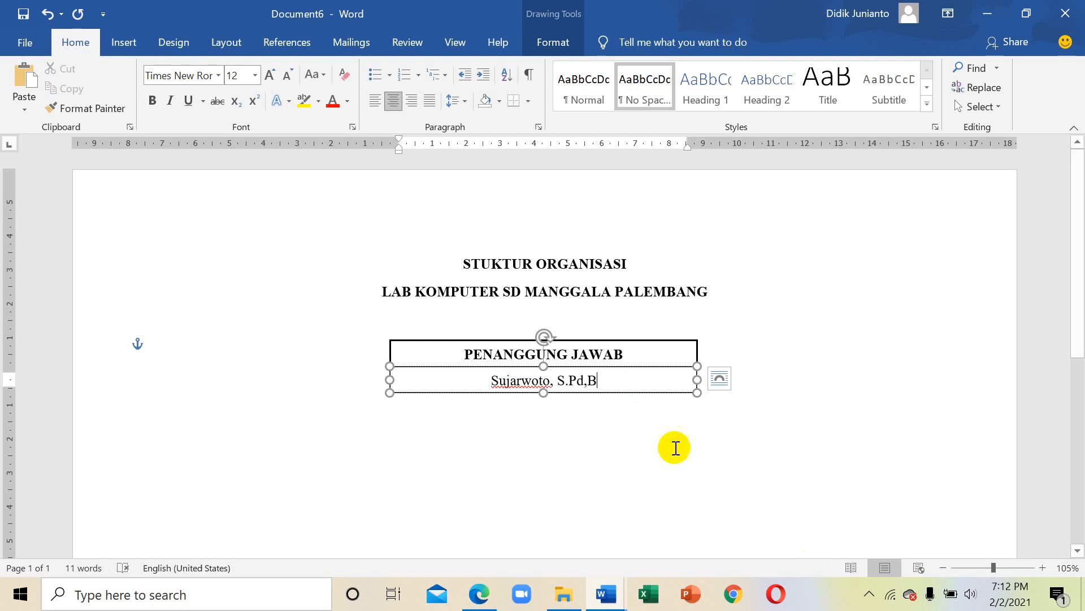
{"action": "left_click", "coordinate": [619, 450]}
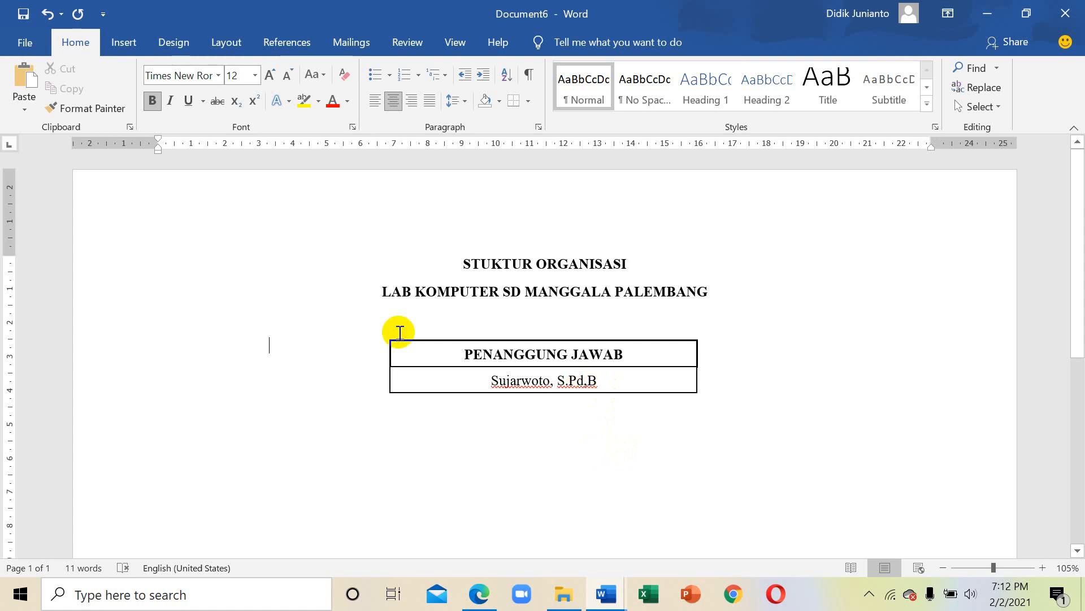
Group the PENANGGUNG JAWAB text box and the name text box below it into one object
{"action": "left_click", "coordinate": [127, 43]}
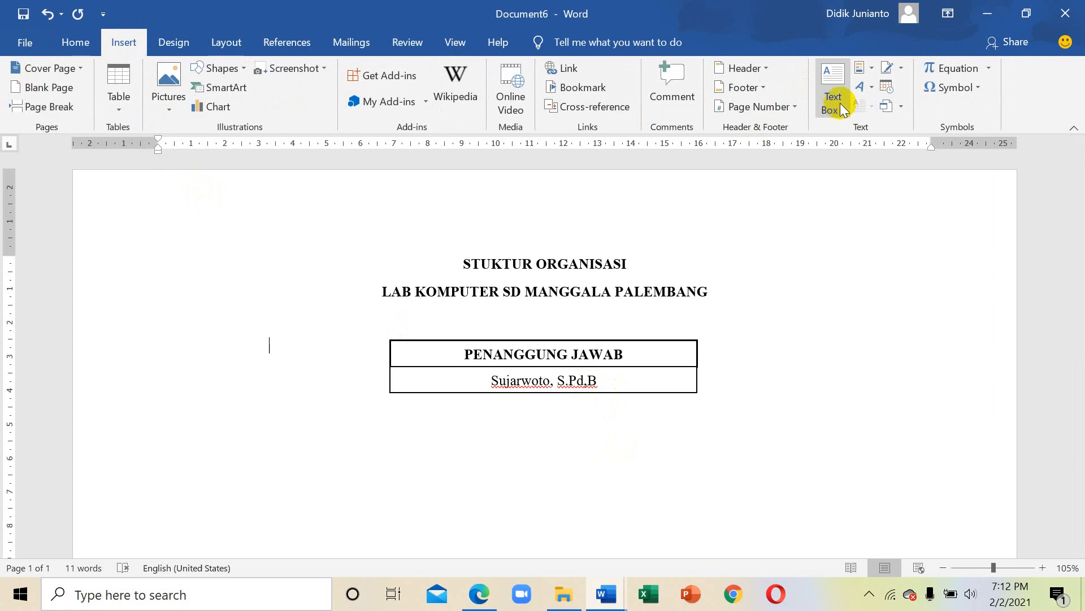
{"action": "left_click", "coordinate": [605, 394]}
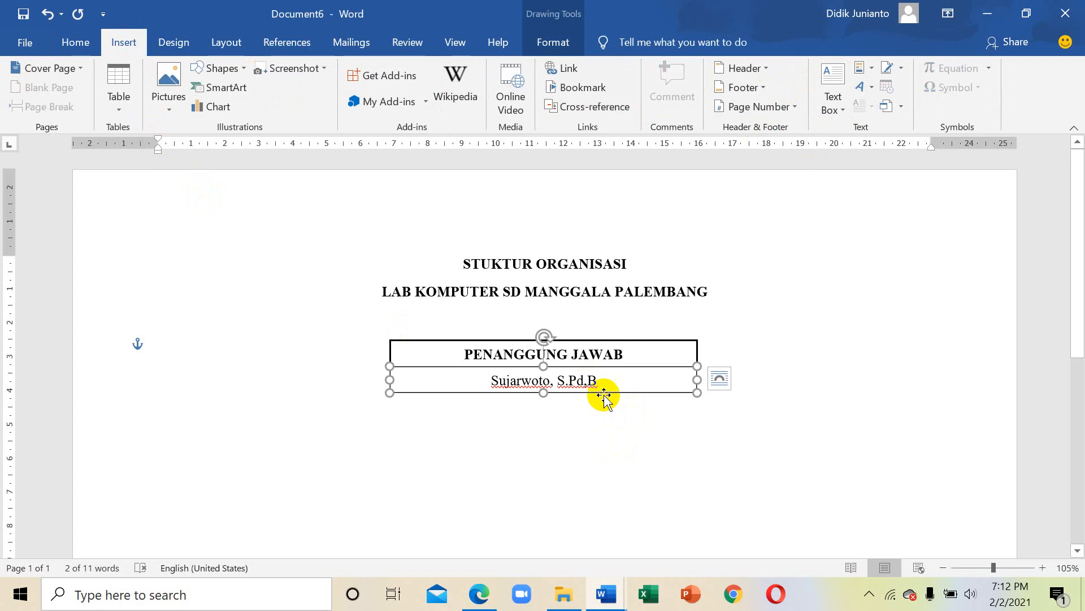
{"action": "left_click", "coordinate": [612, 341], "text": "shift"}
{"action": "right_click", "coordinate": [611, 341]}
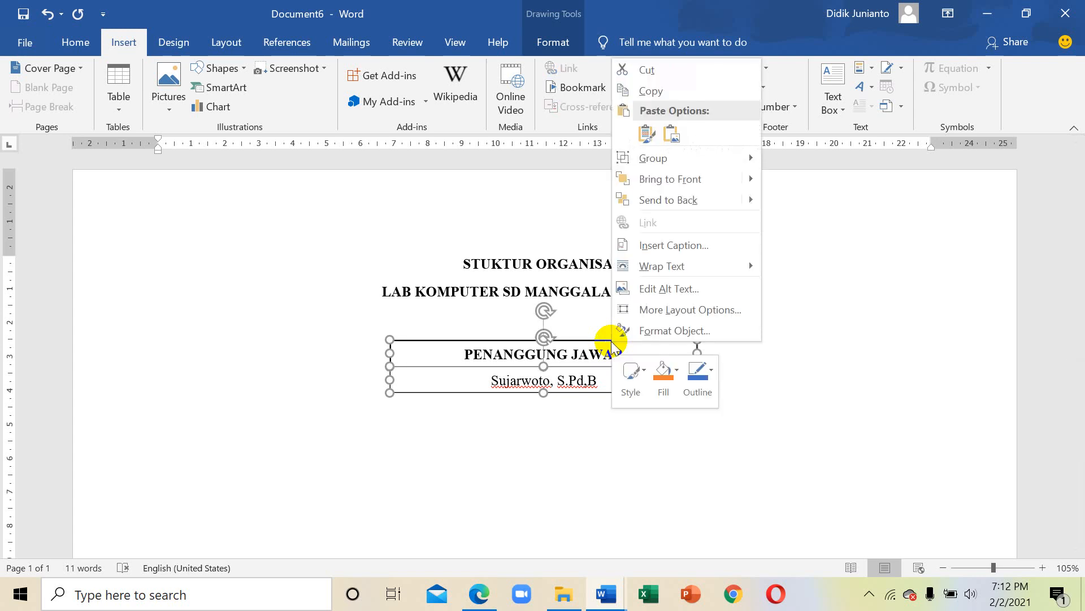
{"action": "mouse_move", "coordinate": [633, 158]}
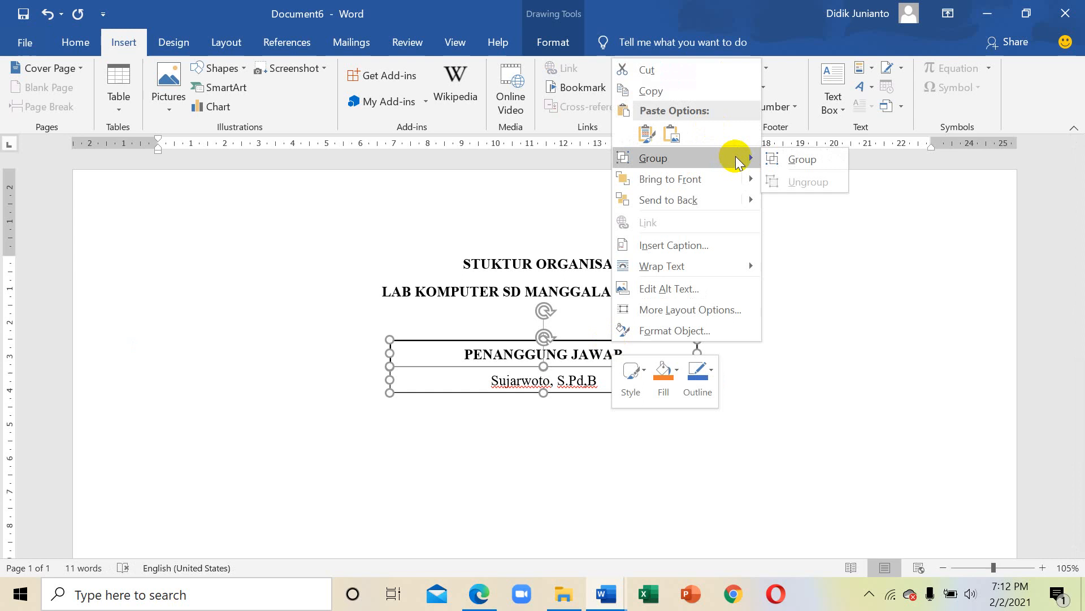
{"action": "left_click", "coordinate": [795, 158]}
{"action": "left_click", "coordinate": [625, 495]}
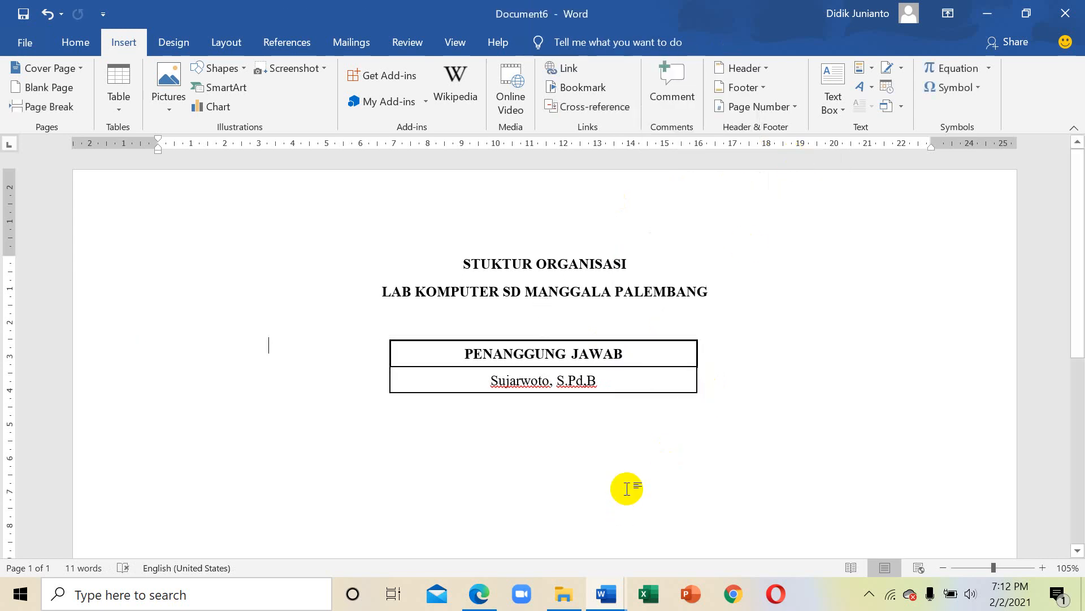
Duplicate the grouped PENANGGUNG JAWAB box straight below the original, leaving a gap between the two groups
{"action": "left_click", "coordinate": [584, 393]}
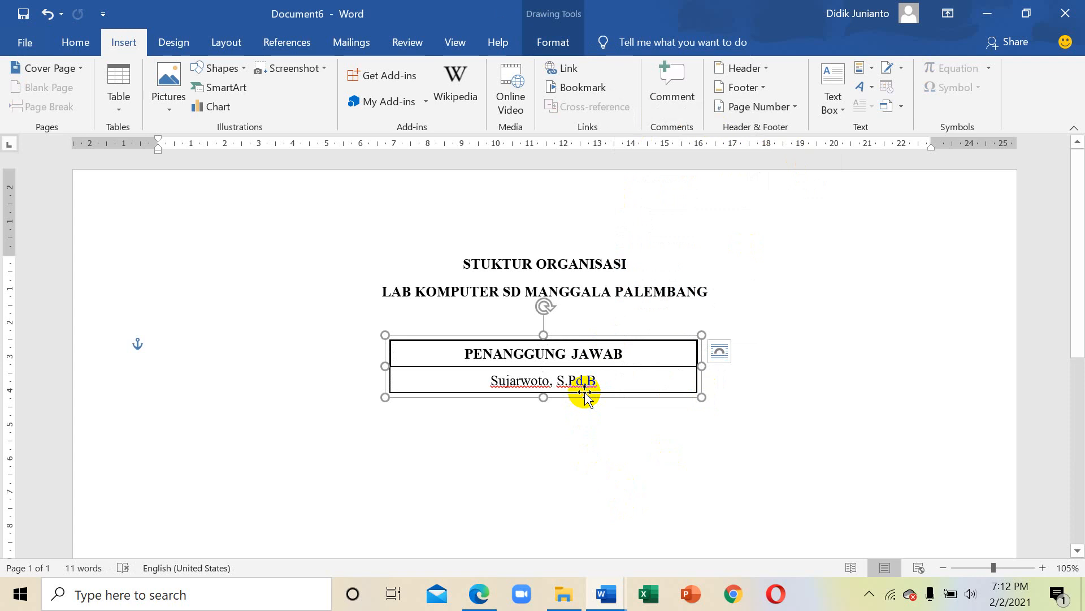
{"action": "left_click_drag", "start_coordinate": [584, 398], "coordinate": [581, 460]}
{"action": "scroll", "coordinate": [597, 441], "scroll_direction": "down", "scroll_amount": 2}
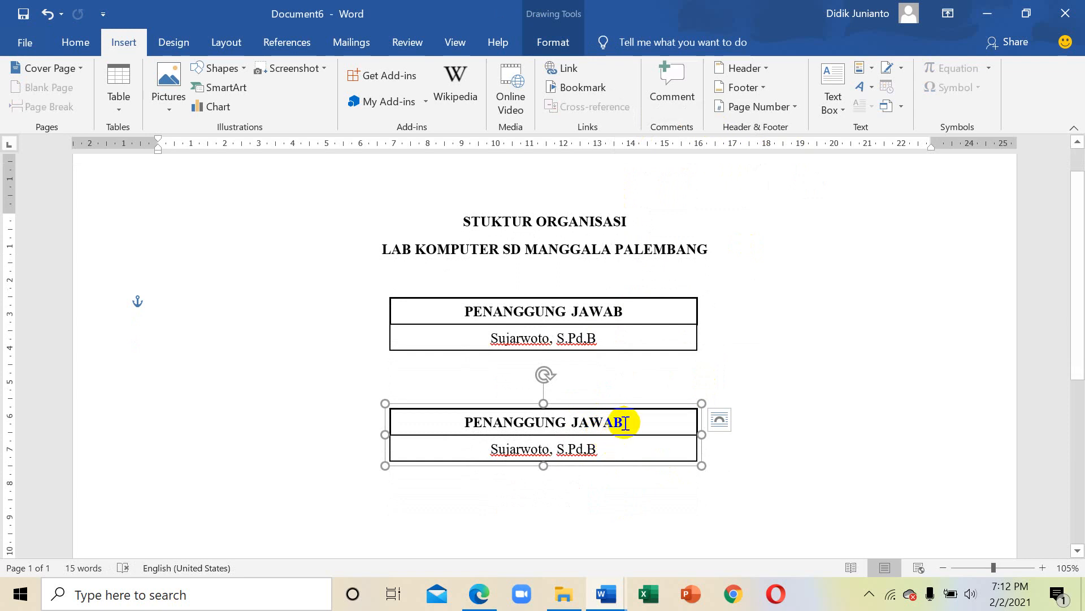
Replace the heading text in the duplicated group with KEPALA LABORATORIUM
{"action": "left_click", "coordinate": [624, 423]}
{"action": "left_click_drag", "start_coordinate": [624, 423], "coordinate": [463, 422]}
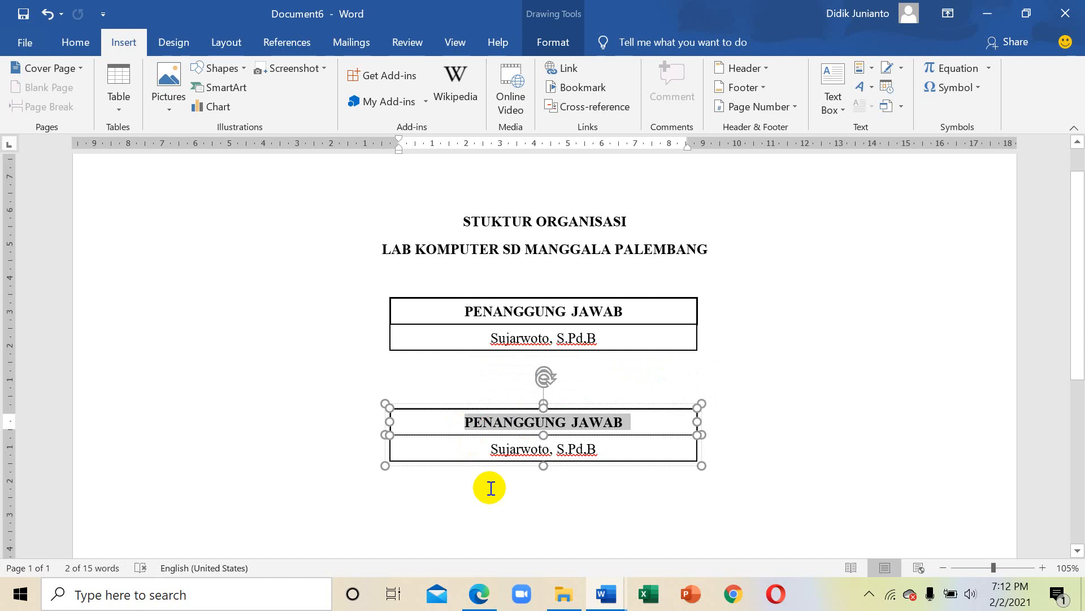
{"action": "type", "text": "KEPLA"}
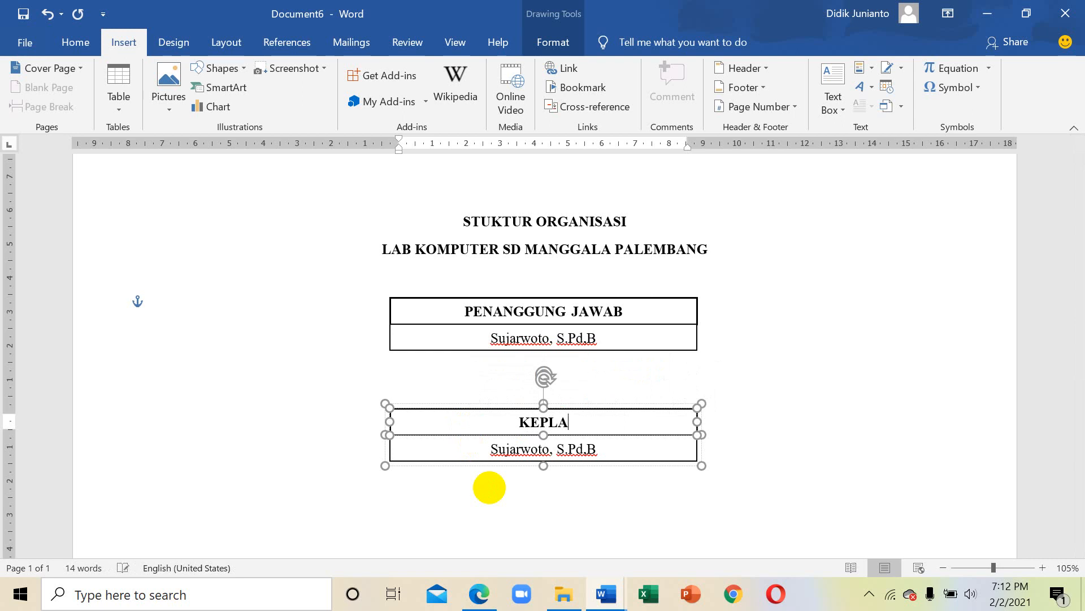
{"action": "key", "text": "BackSpace"}
{"action": "key", "text": "BackSpace"}
{"action": "type", "text": "ALA LABORA"}
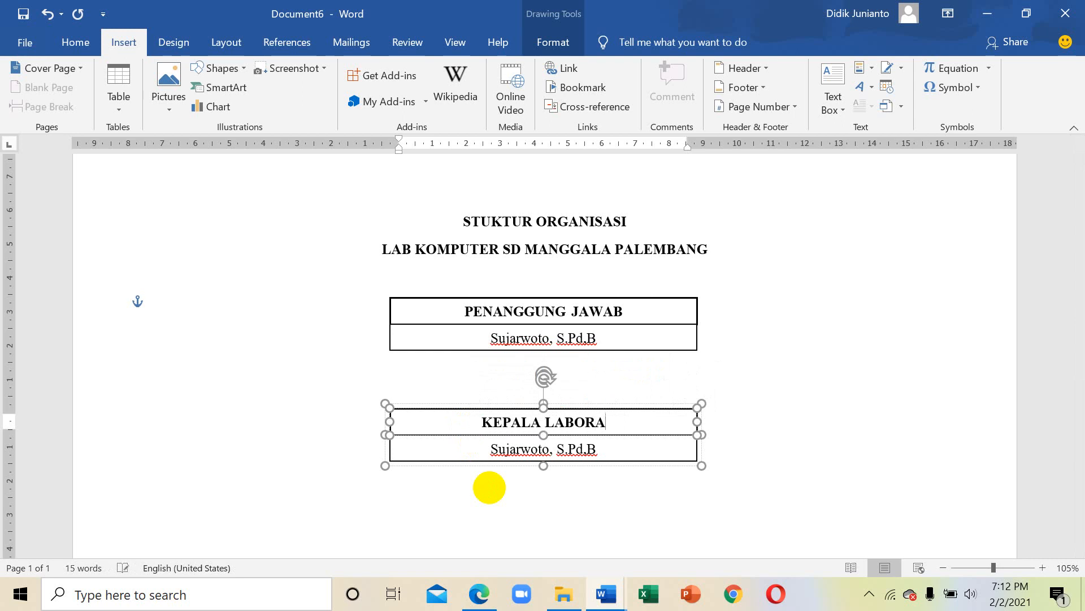
{"action": "type", "text": "TORIU"}
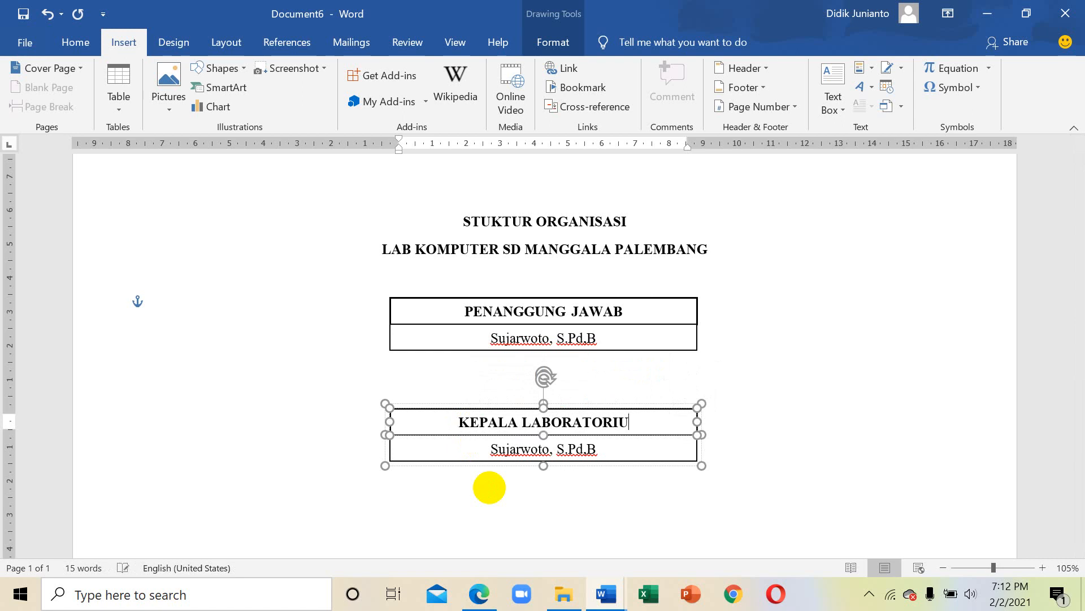
{"action": "type", "text": "M"}
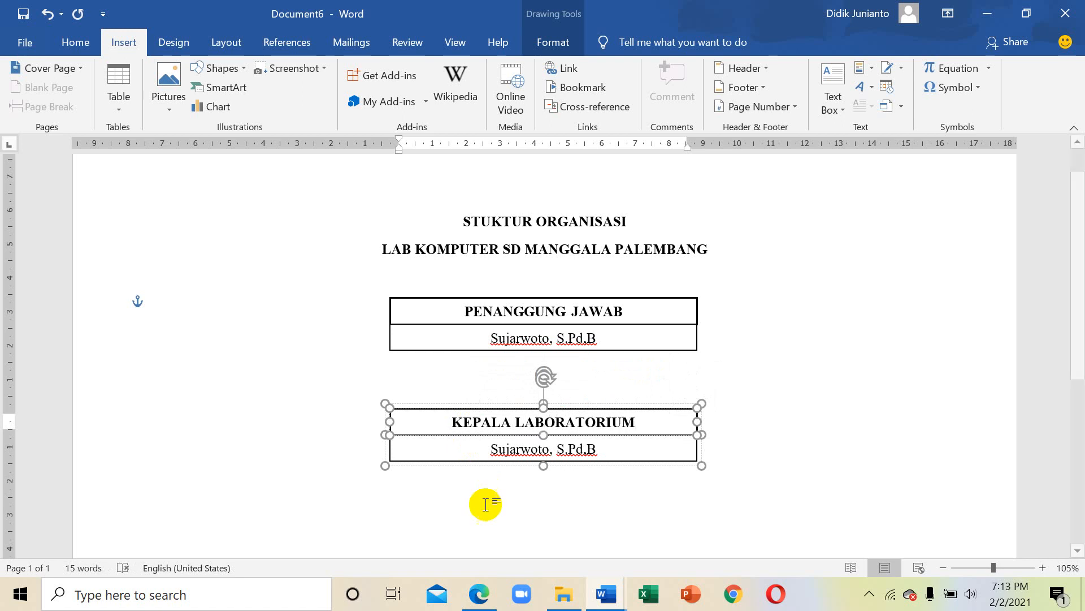
Replace the name under KEPALA LABORATORIUM with the laboratory head's name and delete the ",B" after S.Pd
{"action": "double_click", "coordinate": [518, 449]}
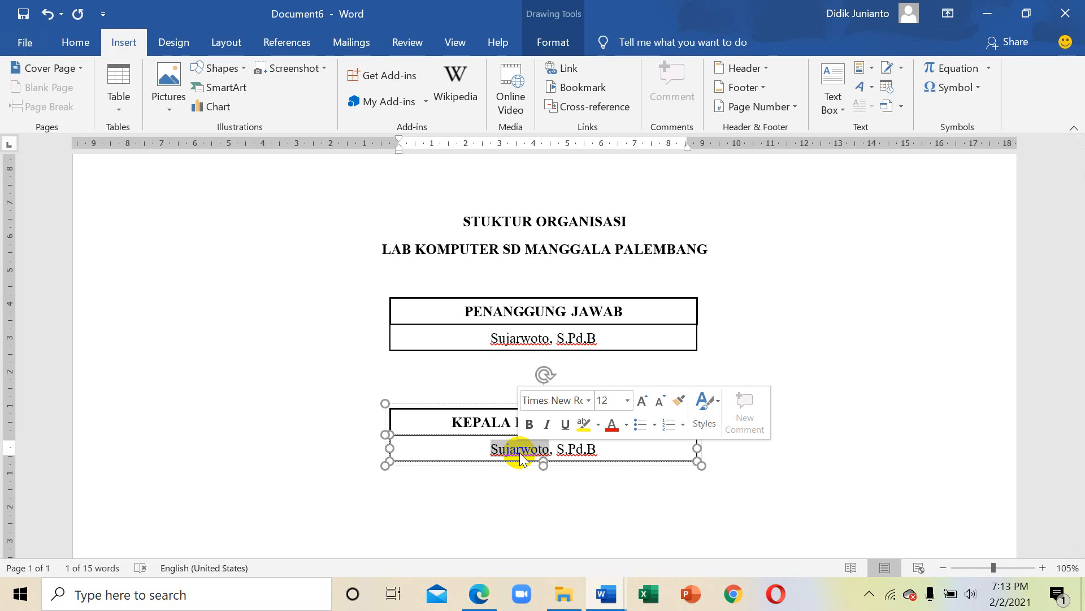
{"action": "type", "text": "Su"}
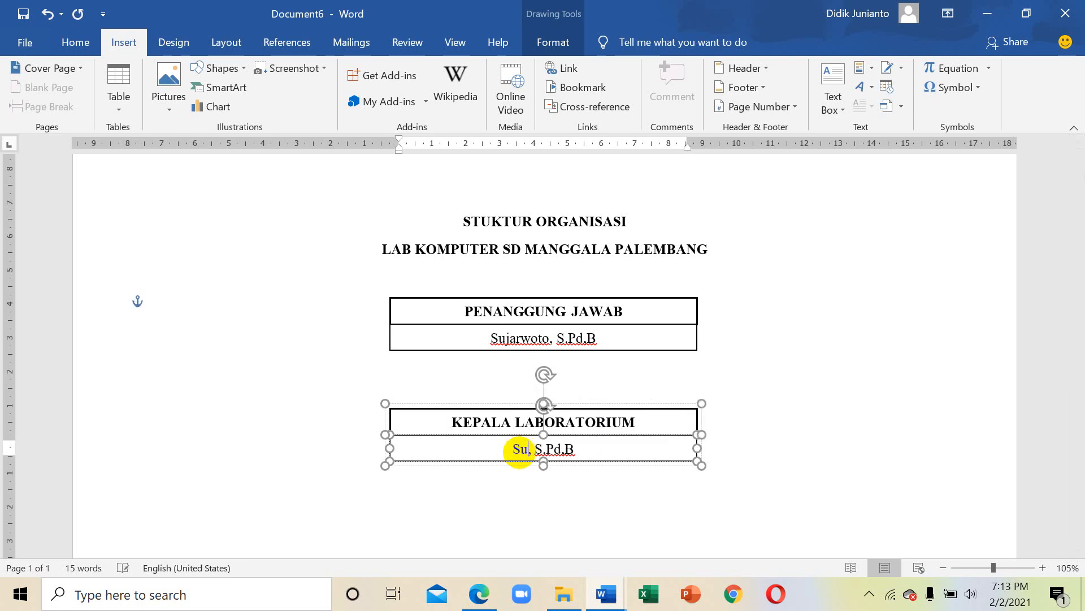
{"action": "type", "text": "gianto"}
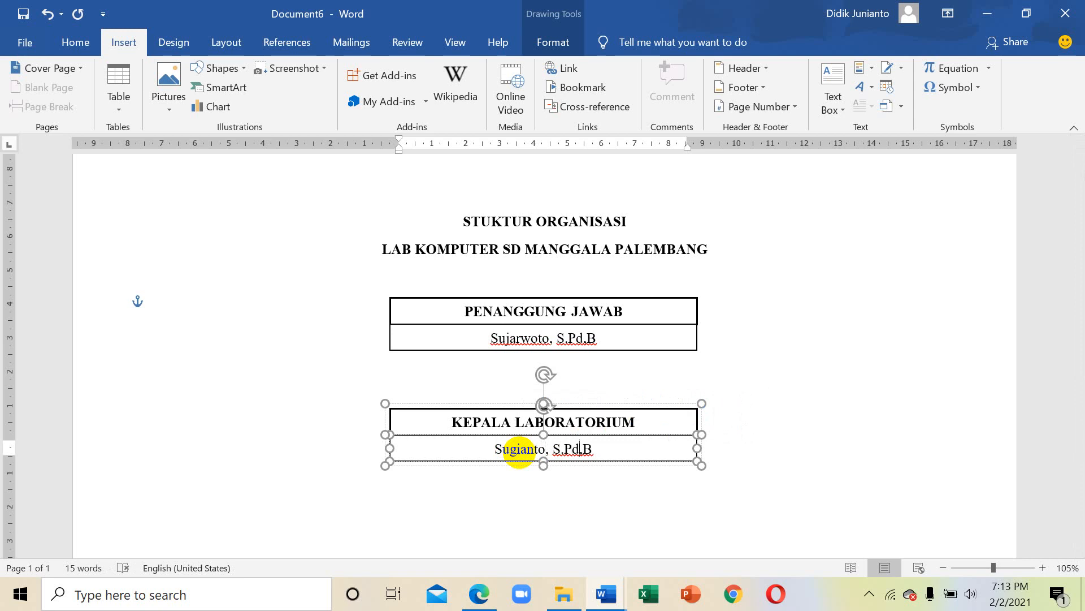
{"action": "key", "text": "BackSpace"}
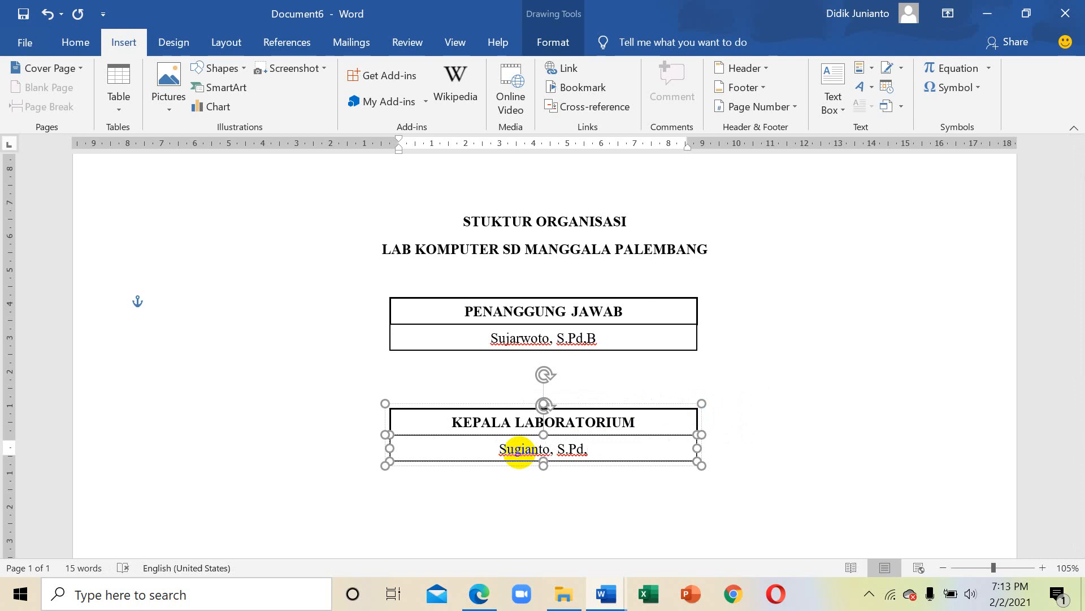
{"action": "key", "text": "BackSpace"}
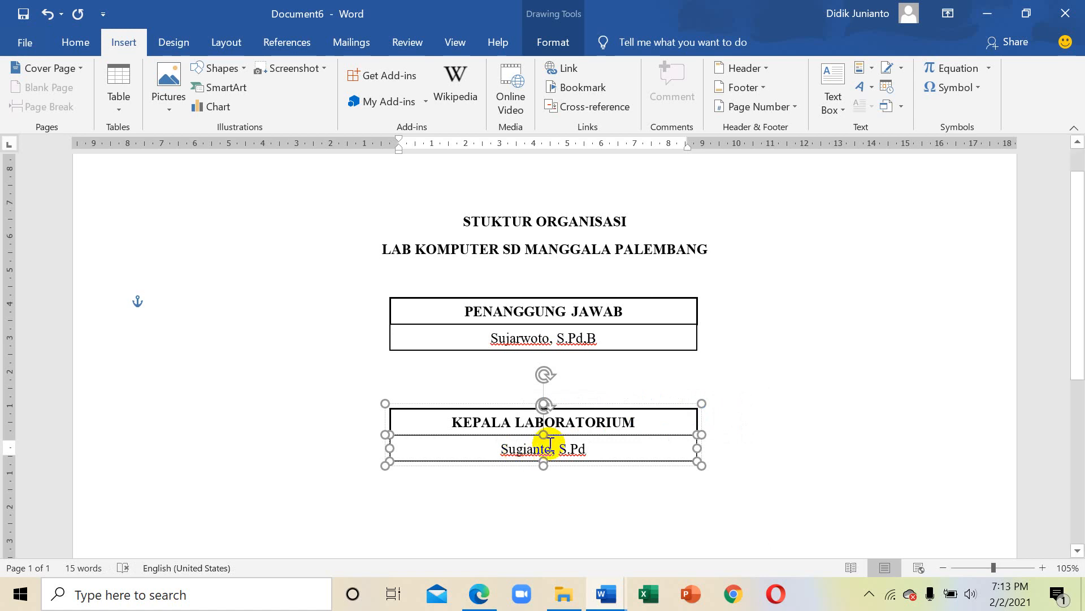
Align the PENANGGUNG JAWAB and KEPALA LABORATORIUM groups with each other on their horizontal centres using Align Center
{"action": "left_click", "coordinate": [613, 498]}
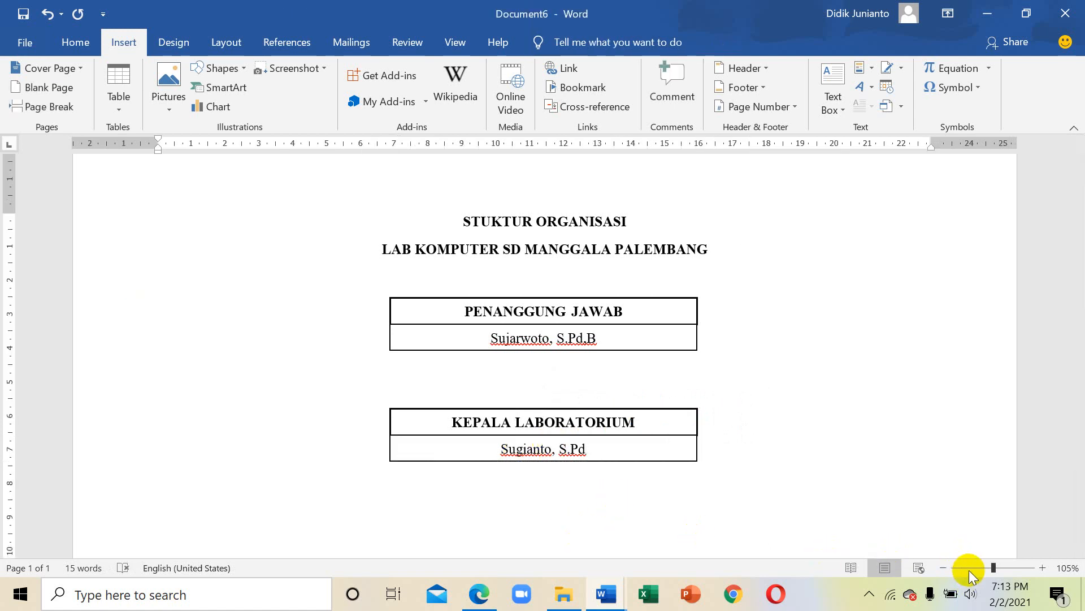
{"action": "left_click_drag", "start_coordinate": [991, 567], "coordinate": [987, 567]}
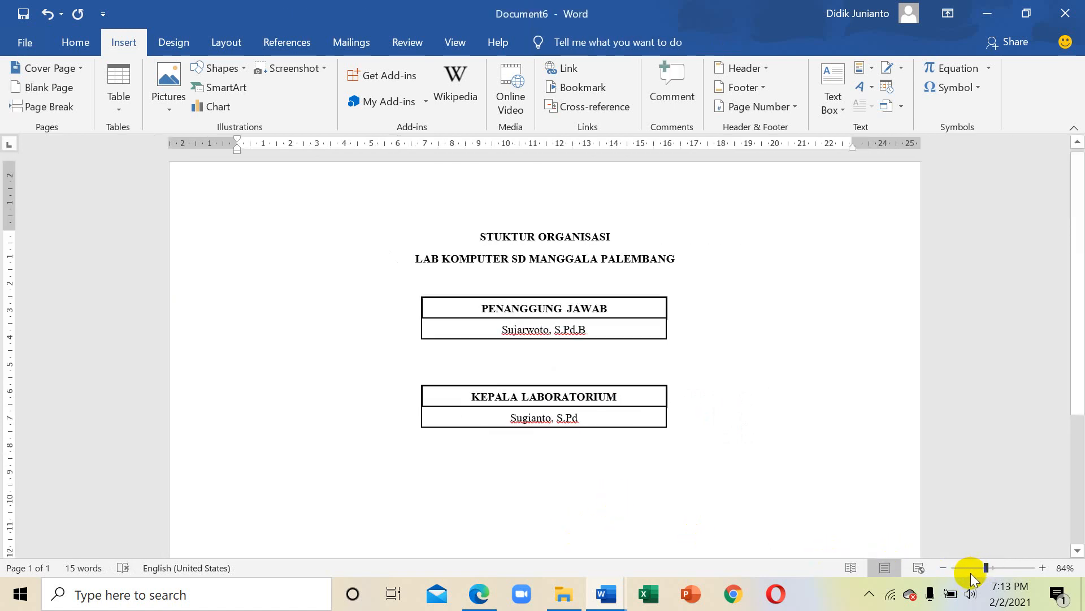
{"action": "left_click", "coordinate": [975, 569]}
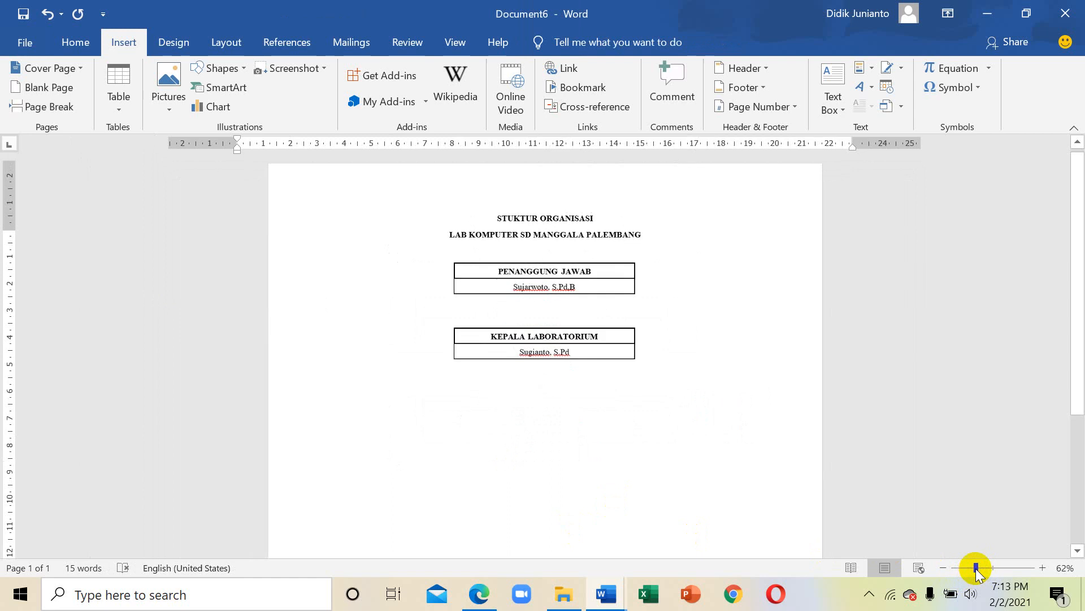
{"action": "left_click", "coordinate": [571, 359]}
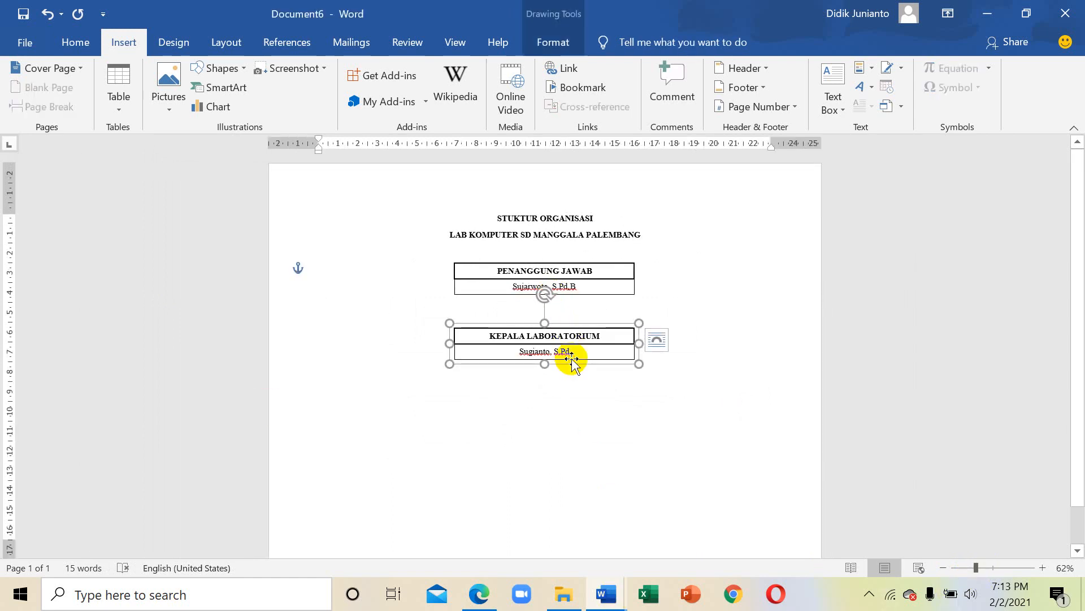
{"action": "left_click", "coordinate": [591, 295], "text": "shift"}
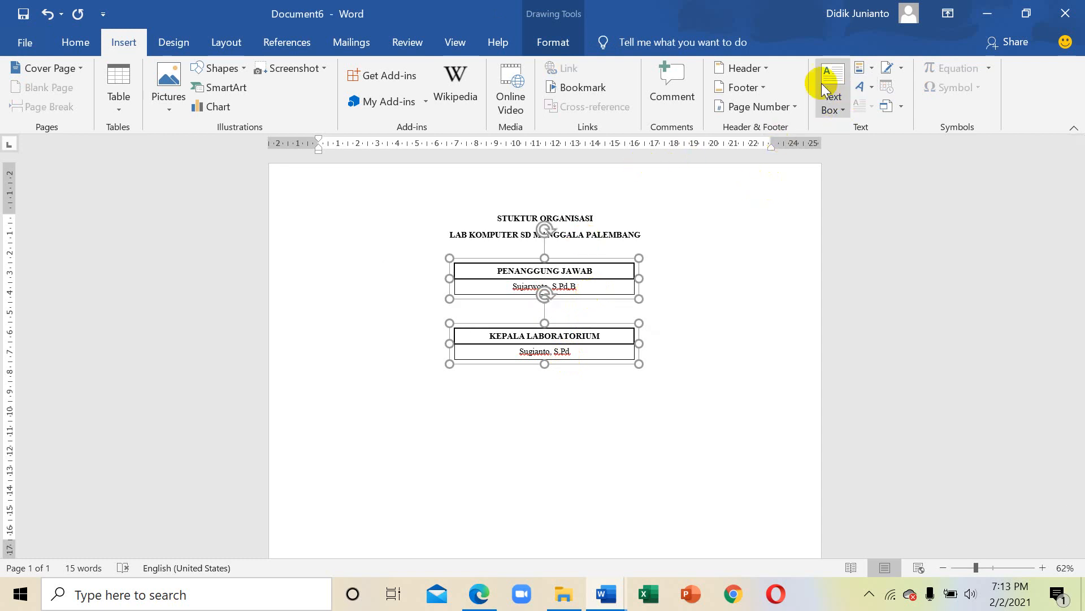
{"action": "left_click", "coordinate": [545, 46]}
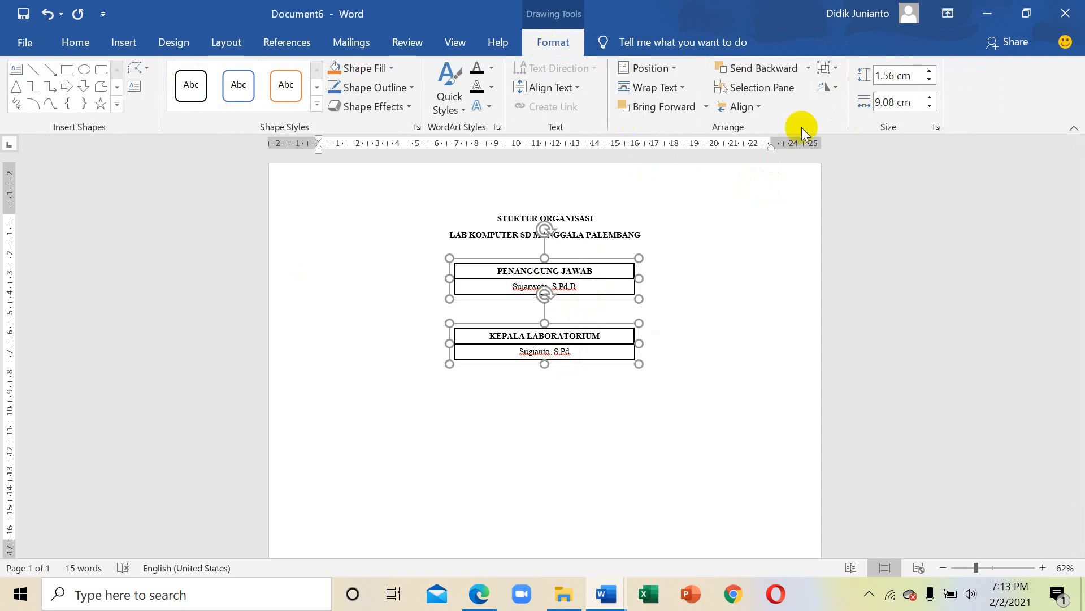
{"action": "left_click", "coordinate": [757, 107]}
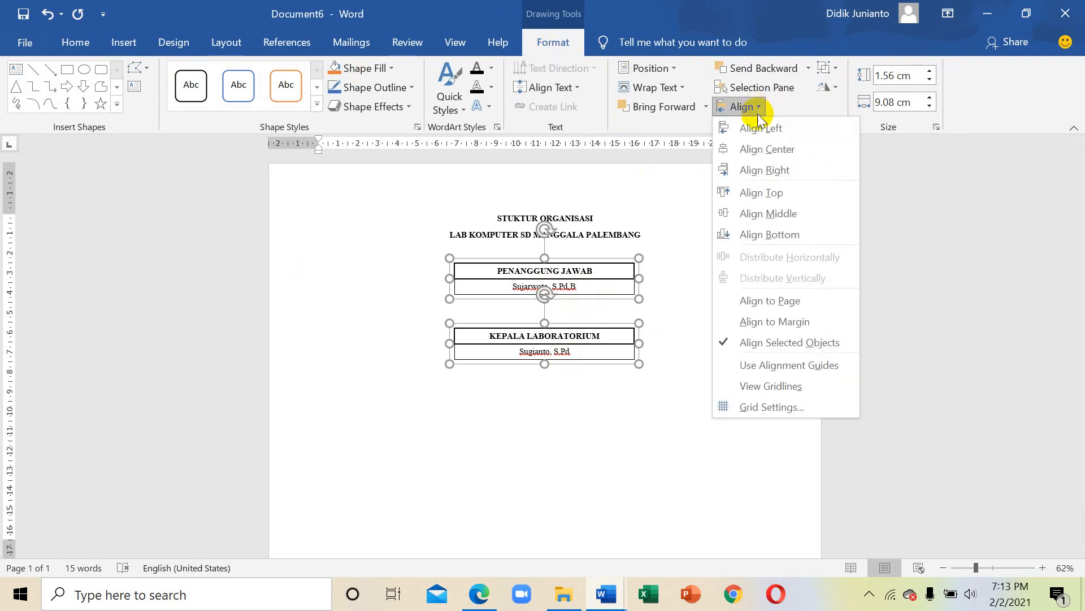
{"action": "left_click", "coordinate": [754, 148]}
{"action": "left_click", "coordinate": [546, 414]}
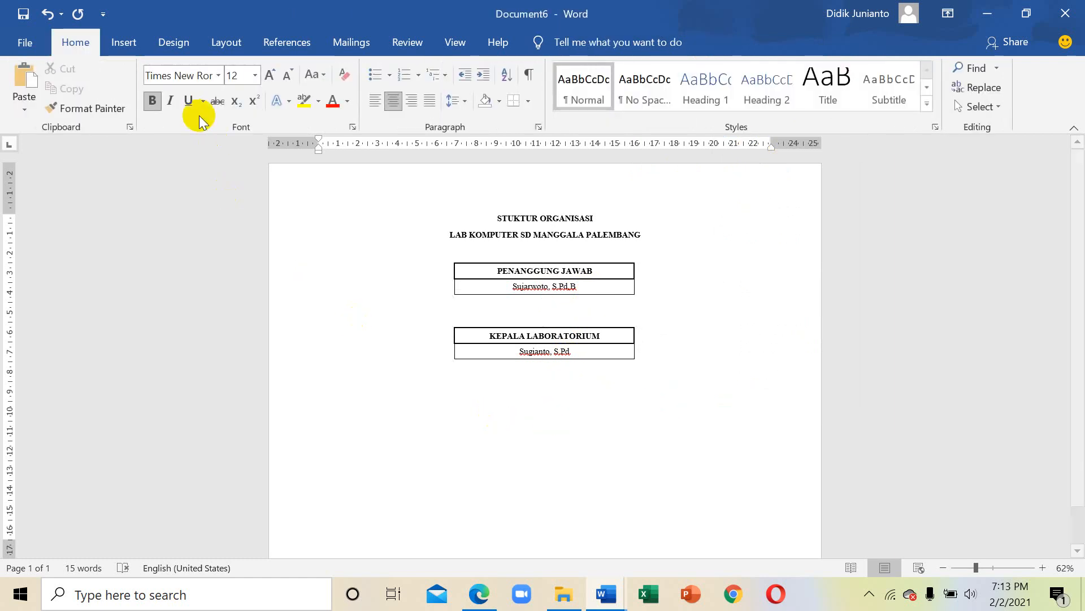
Draw a straight vertical line about 1.69 cm long connecting the PENANGGUNG JAWAB group to the KEPALA LABORATORIUM group
{"action": "left_click", "coordinate": [123, 43]}
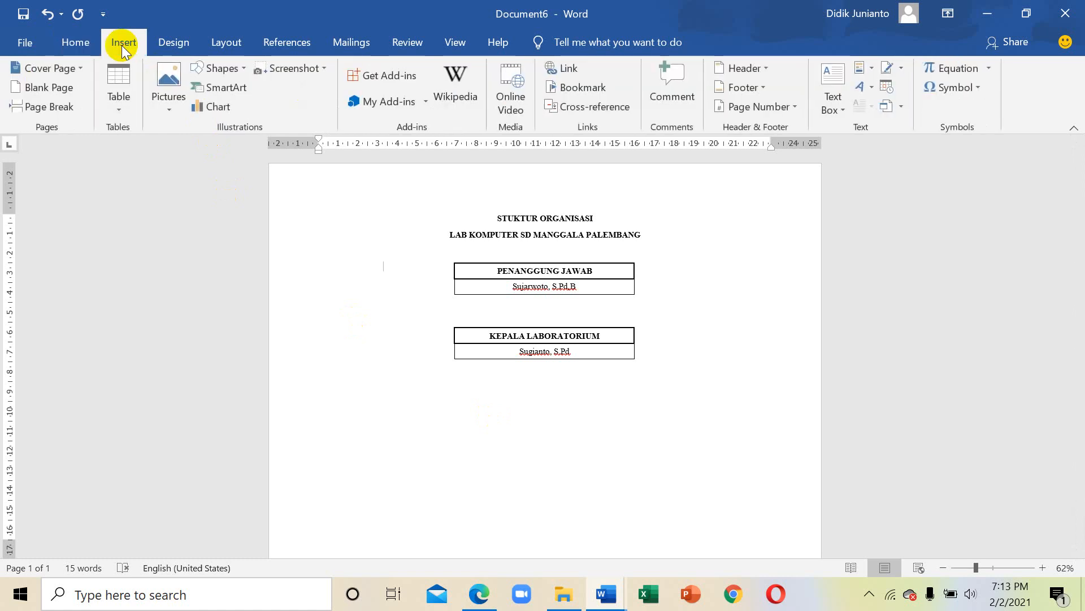
{"action": "left_click", "coordinate": [241, 66]}
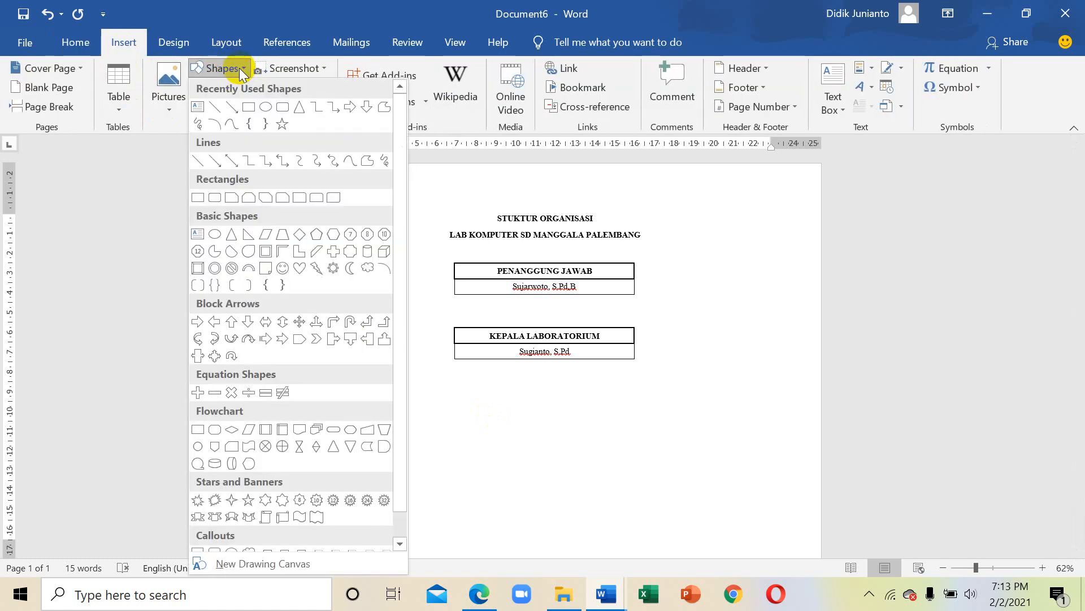
{"action": "left_click", "coordinate": [219, 107]}
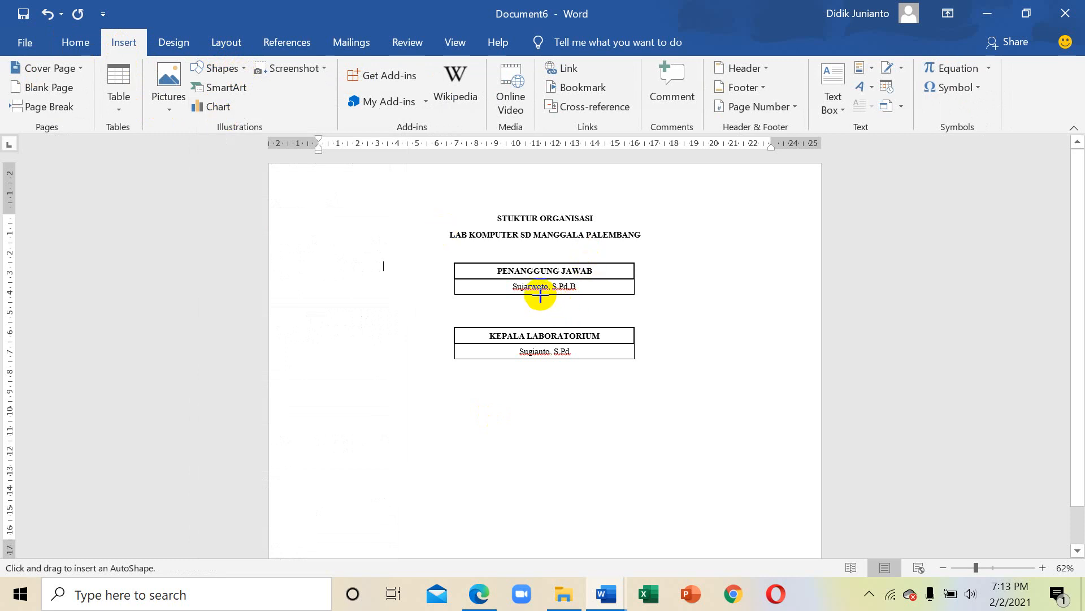
{"action": "left_click_drag", "start_coordinate": [540, 294], "coordinate": [542, 326]}
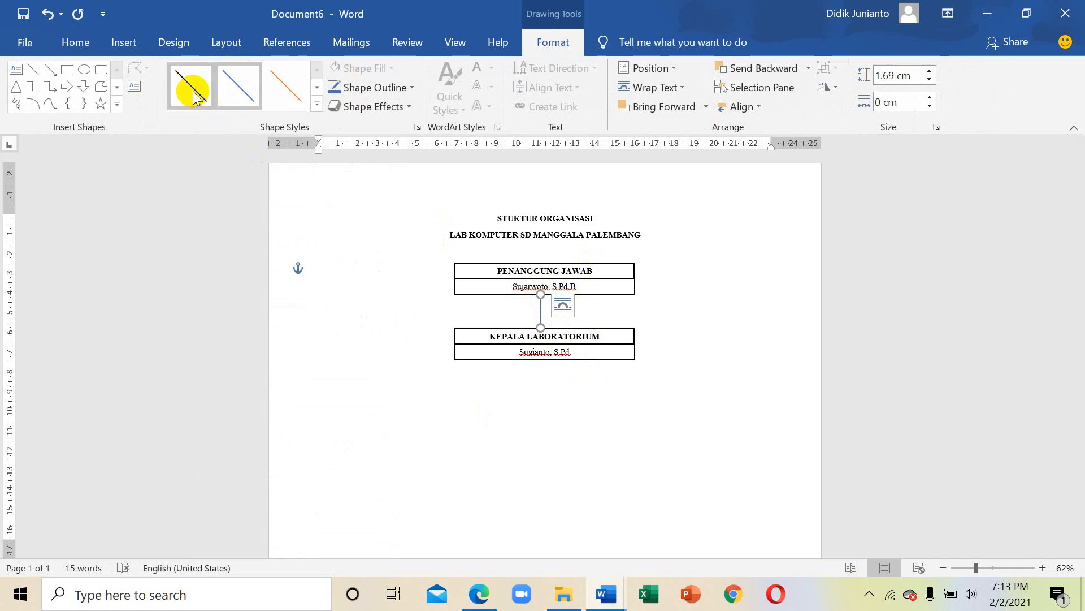
Apply the black line style to the connecting line and set its weight to 1½ pt
{"action": "left_click", "coordinate": [191, 89]}
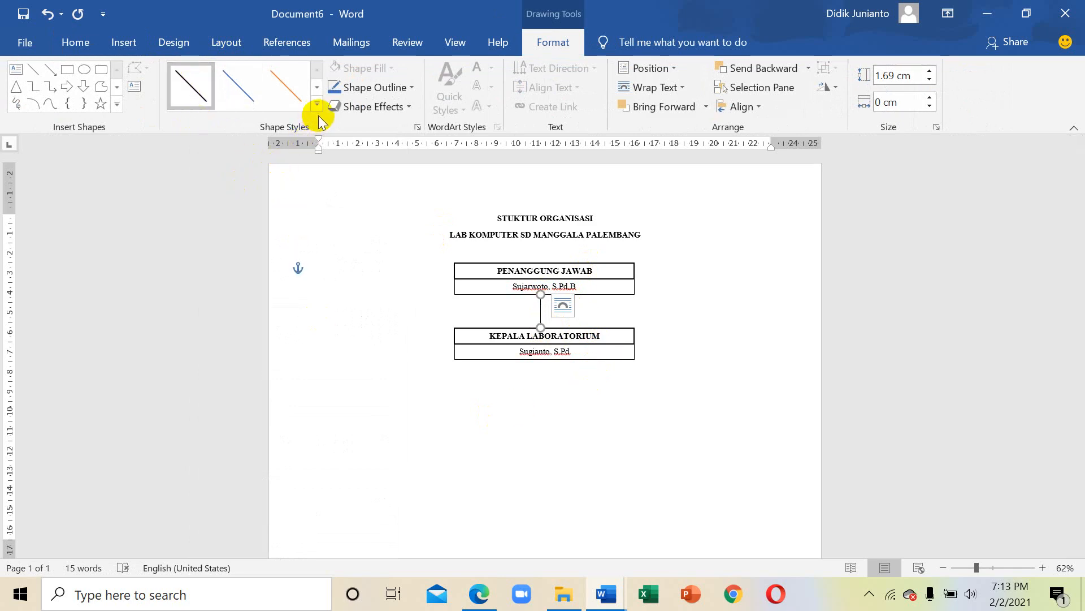
{"action": "left_click", "coordinate": [412, 89]}
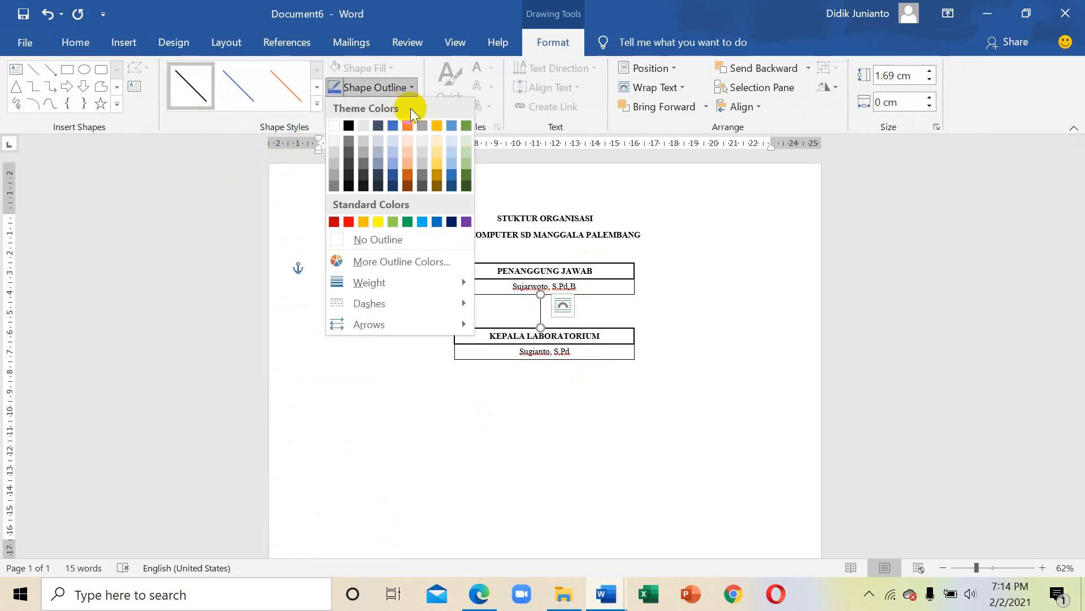
{"action": "mouse_move", "coordinate": [410, 283]}
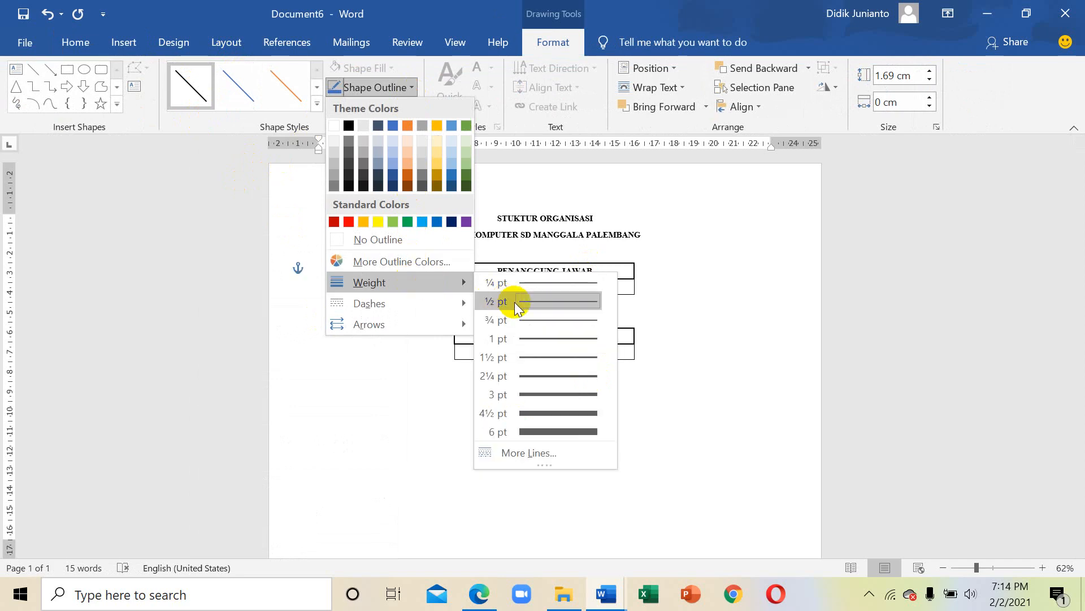
{"action": "left_click", "coordinate": [540, 357]}
{"action": "left_click", "coordinate": [611, 397]}
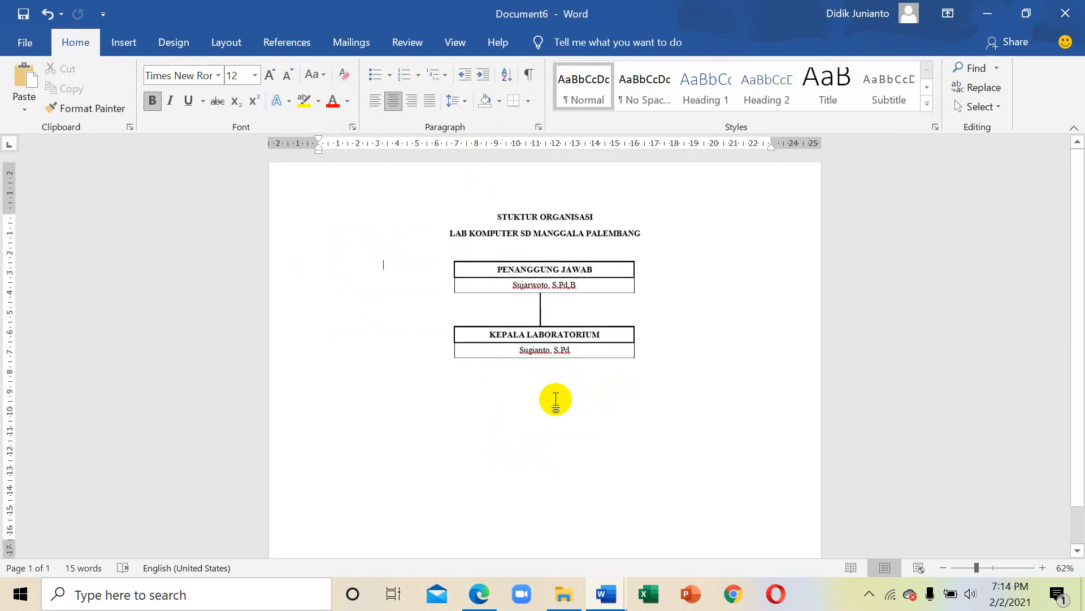
Duplicate the KEPALA LABORATORIUM group and place the copy below it near the page's left edge
{"action": "scroll", "coordinate": [556, 399], "scroll_direction": "down", "scroll_amount": 1}
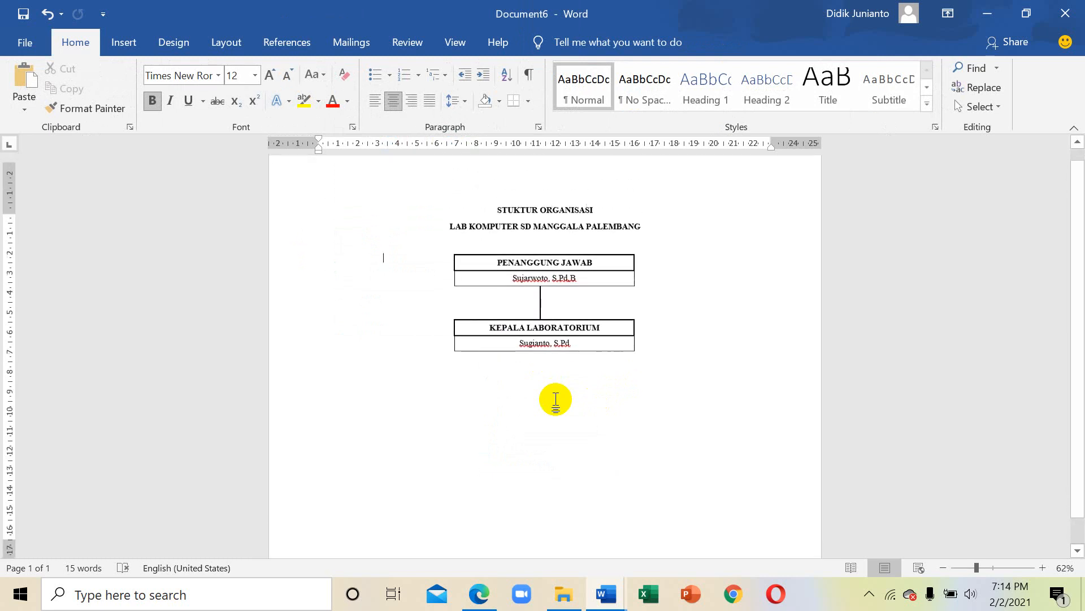
{"action": "scroll", "coordinate": [556, 399], "scroll_direction": "down", "scroll_amount": 1}
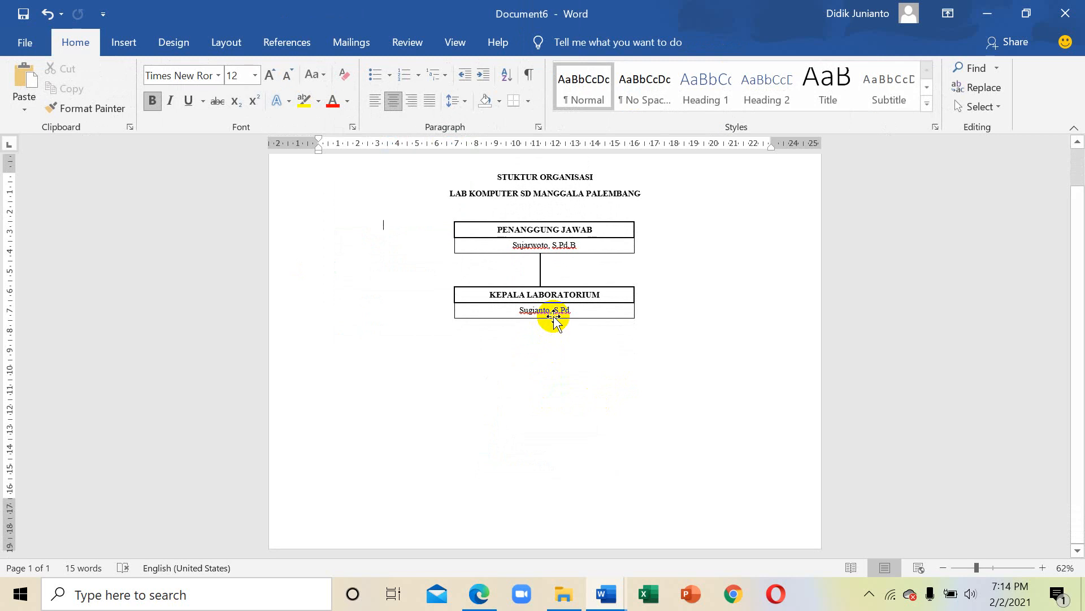
{"action": "left_click", "coordinate": [554, 318]}
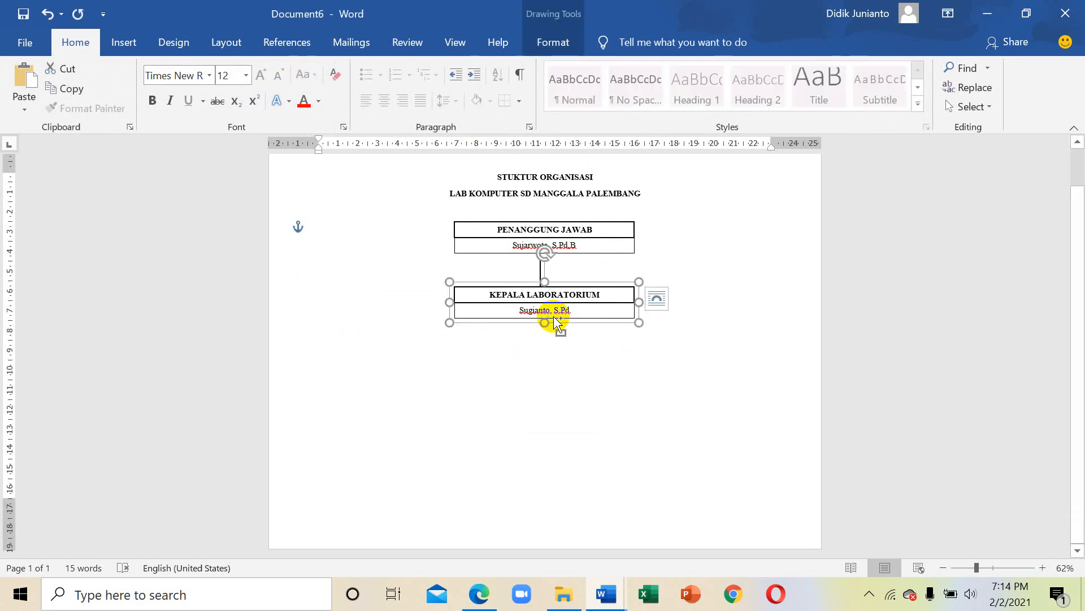
{"action": "left_click_drag", "start_coordinate": [555, 318], "coordinate": [404, 368]}
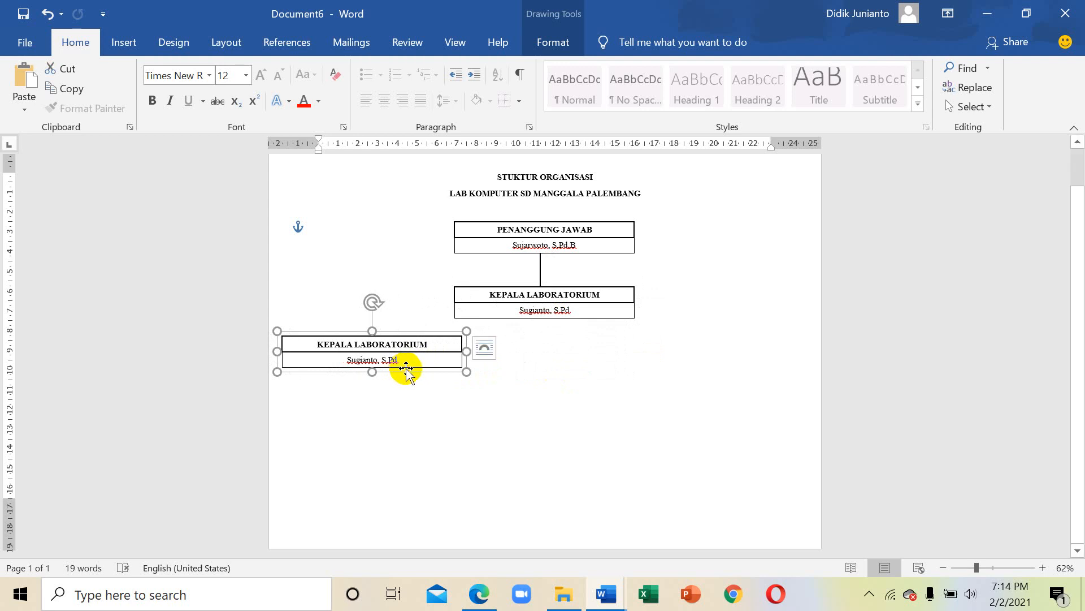
{"action": "left_click", "coordinate": [544, 421]}
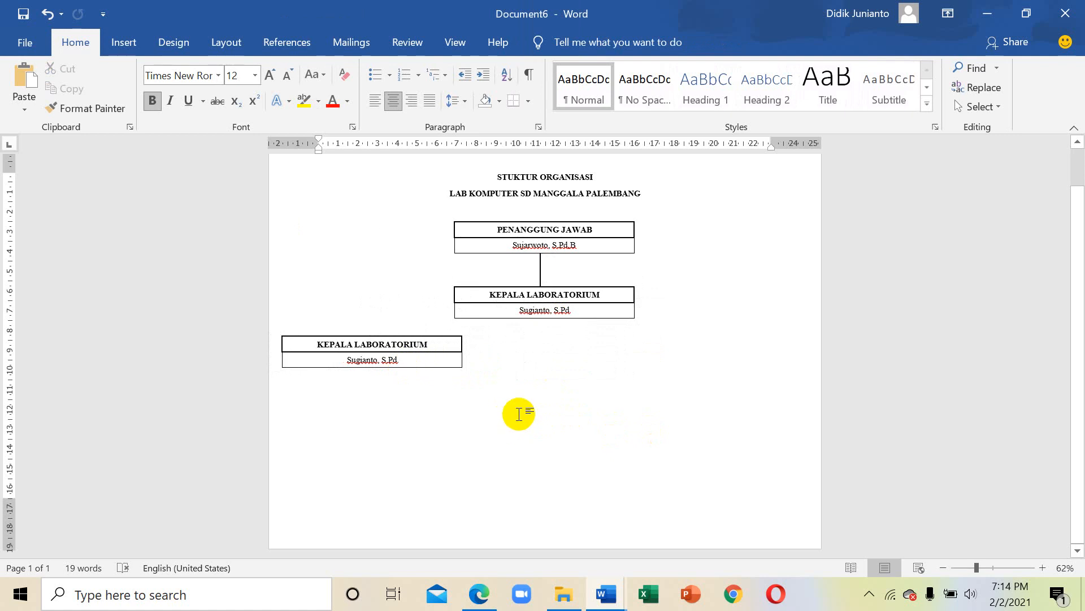
Shrink all three box groups together so each becomes slightly narrower and shorter
{"action": "left_click", "coordinate": [427, 364]}
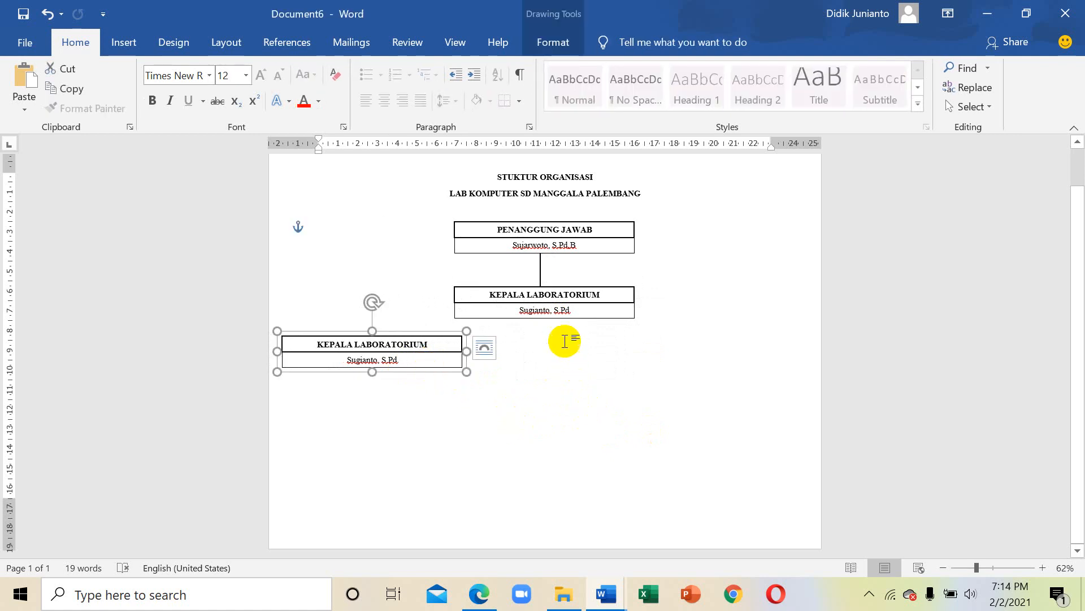
{"action": "left_click", "coordinate": [548, 315], "text": "shift"}
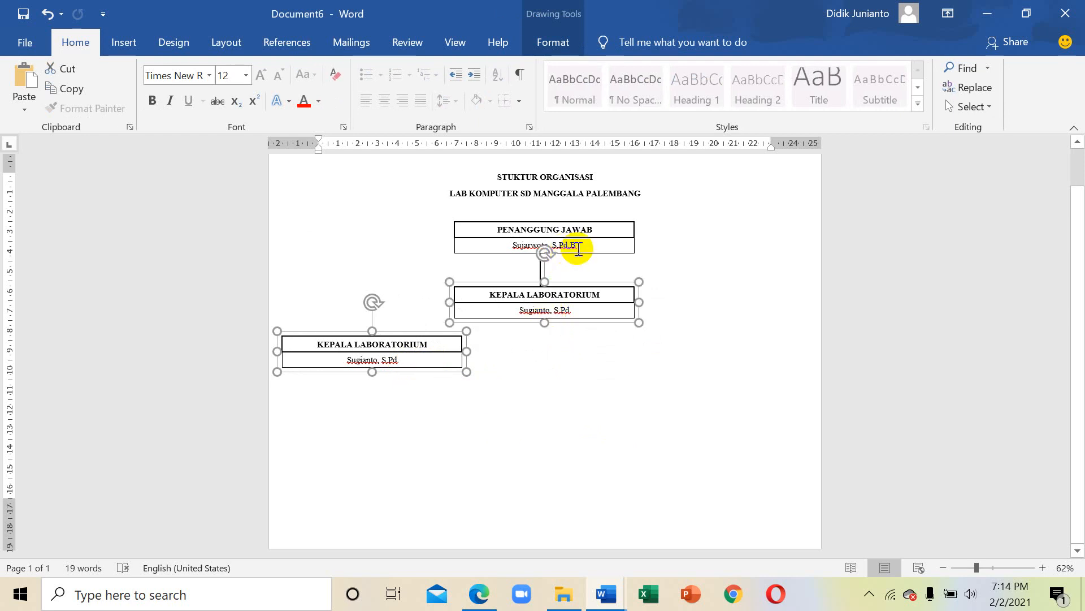
{"action": "left_click", "coordinate": [606, 255], "text": "shift"}
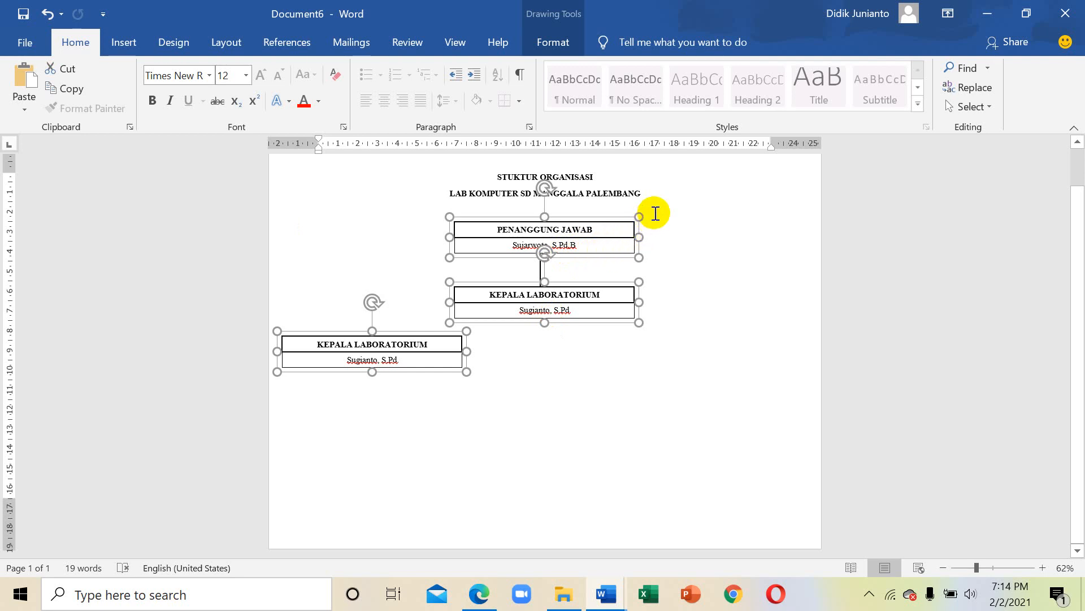
{"action": "left_click_drag", "start_coordinate": [639, 216], "coordinate": [607, 237]}
{"action": "left_click_drag", "start_coordinate": [610, 236], "coordinate": [615, 234]}
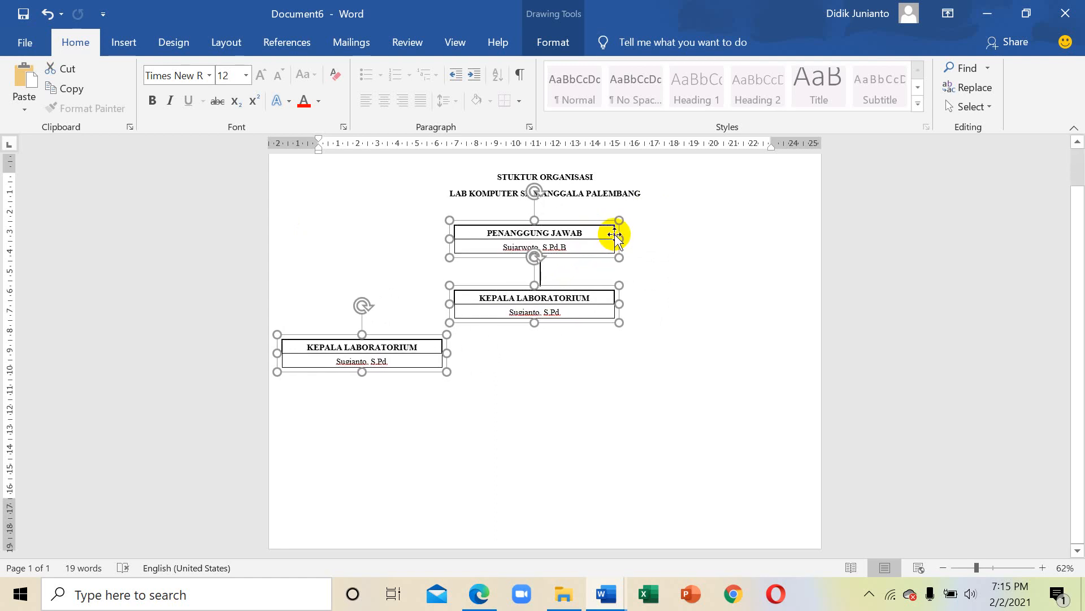
{"action": "left_click", "coordinate": [555, 376]}
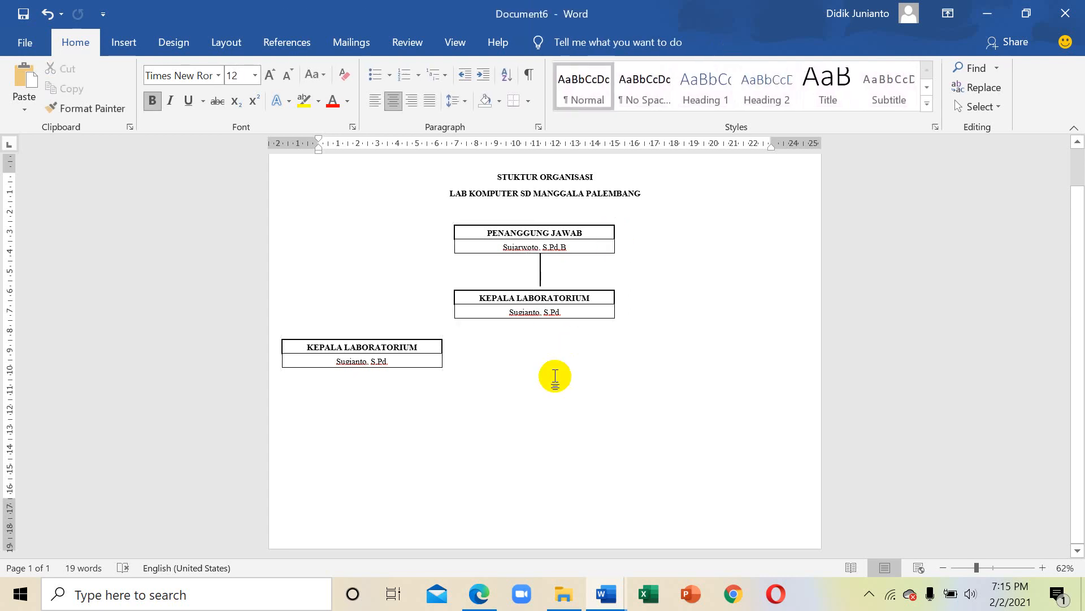
Duplicate the left KEPALA LABORATORIUM group to the right half of the page, and place another copy lower in the centre
{"action": "left_click", "coordinate": [381, 371]}
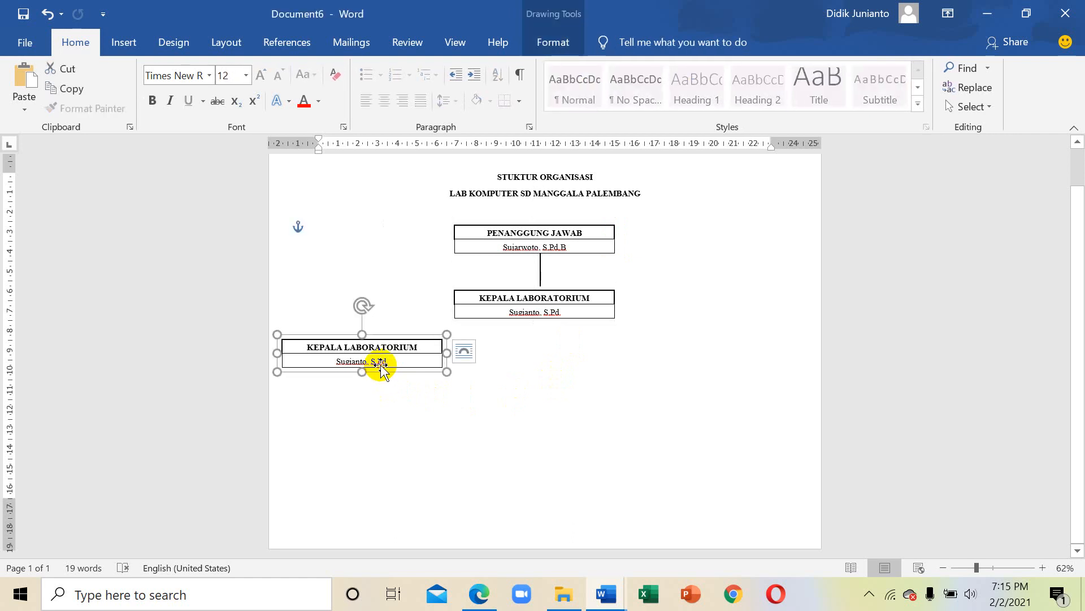
{"action": "left_click_drag", "start_coordinate": [382, 367], "coordinate": [716, 368], "text": "ctrl"}
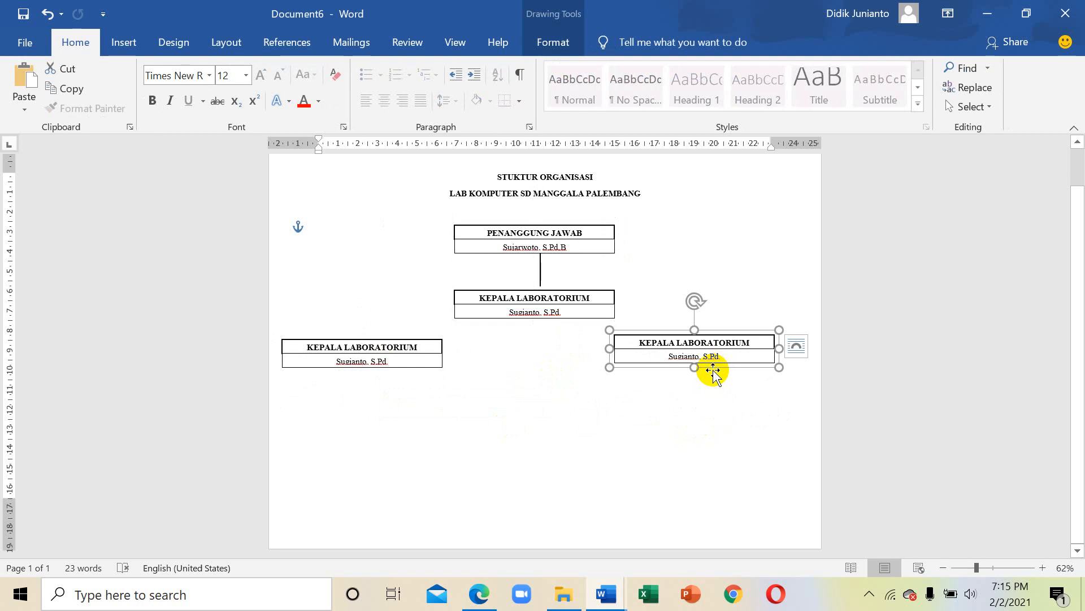
{"action": "left_click_drag", "start_coordinate": [714, 372], "coordinate": [549, 414]}
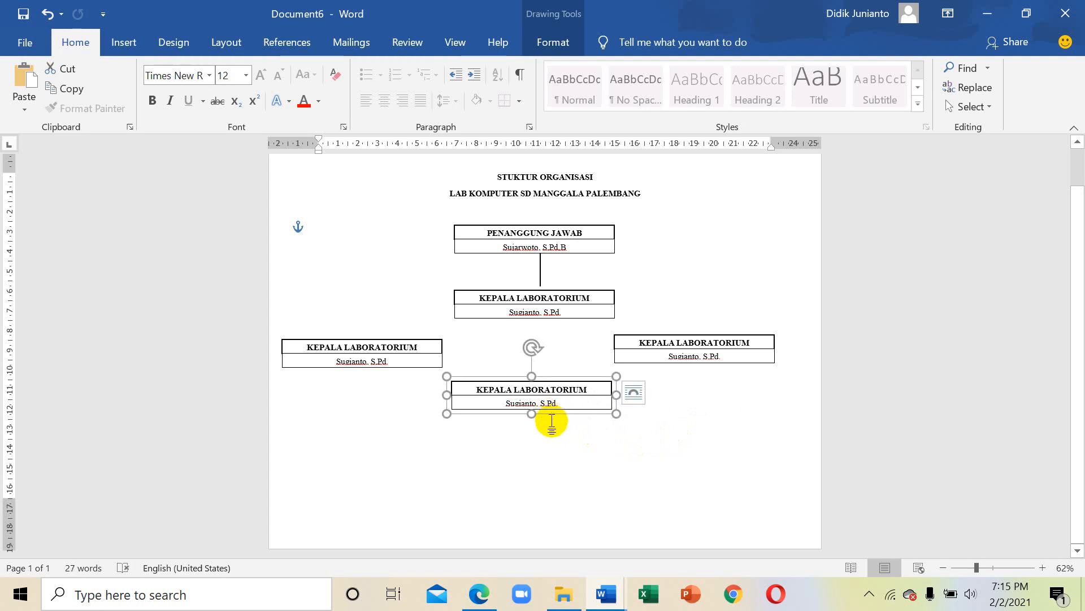
Add a bottom row of three KEPALA LABORATORIUM copies at the left, centre and right of the page
{"action": "left_click_drag", "start_coordinate": [552, 412], "coordinate": [383, 511]}
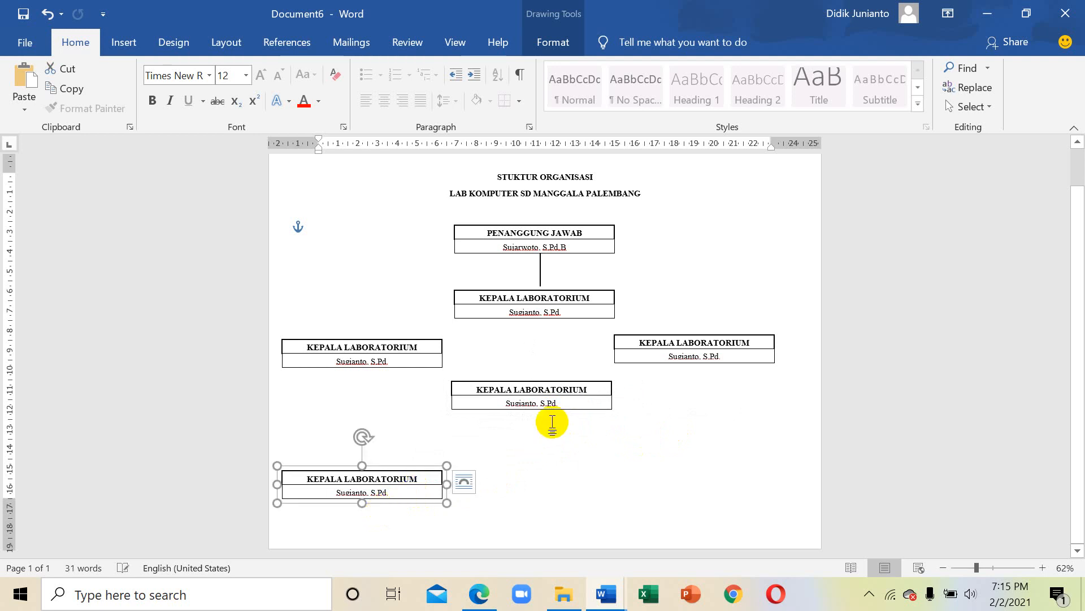
{"action": "left_click", "coordinate": [463, 481]}
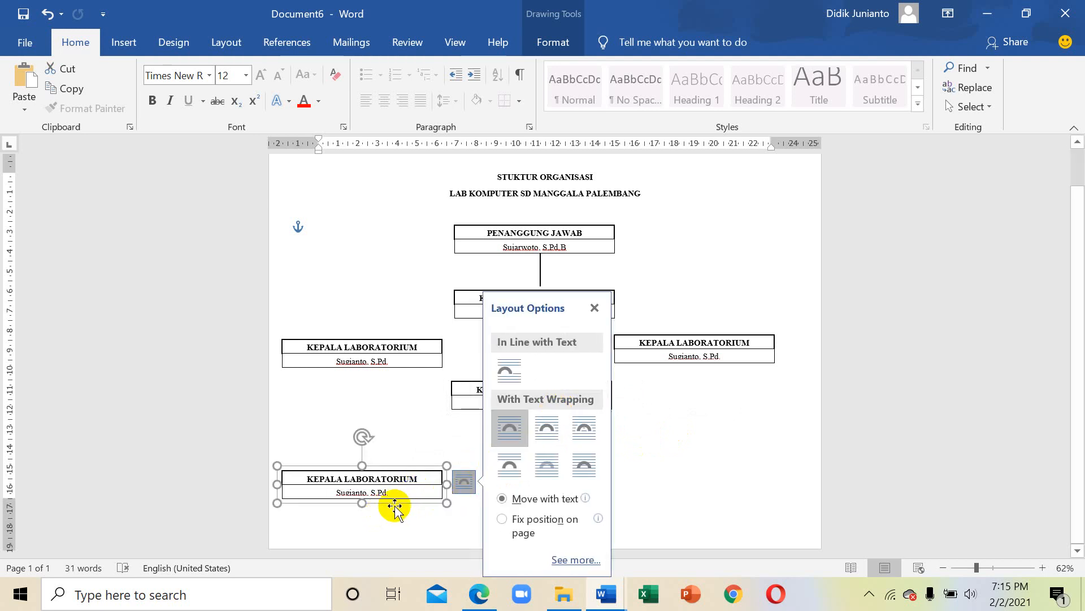
{"action": "left_click", "coordinate": [401, 528]}
{"action": "left_click_drag", "start_coordinate": [402, 528], "coordinate": [567, 527]}
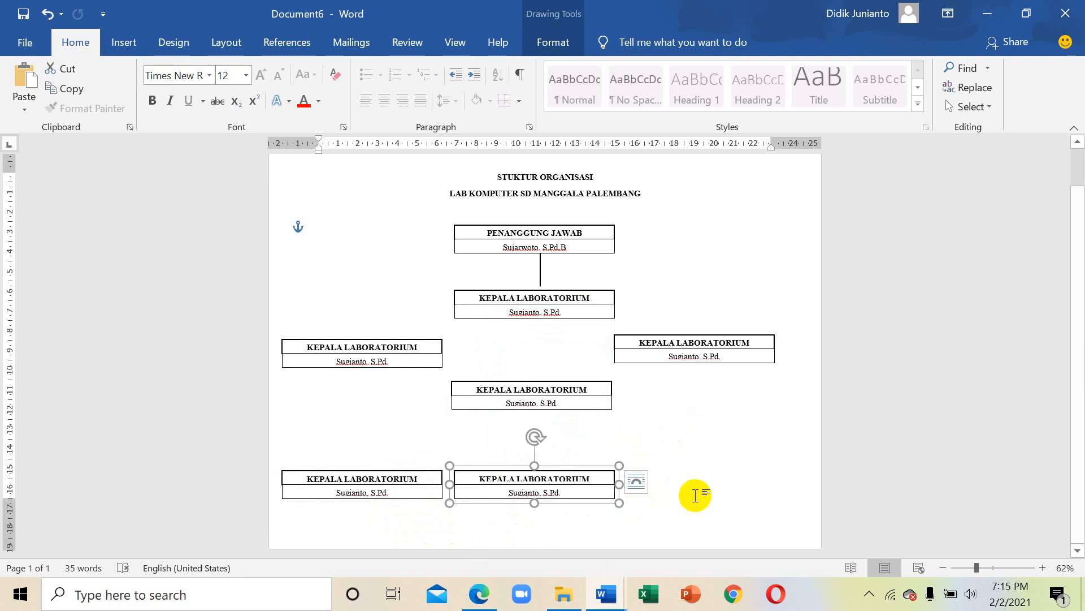
{"action": "left_click_drag", "start_coordinate": [591, 508], "coordinate": [758, 513]}
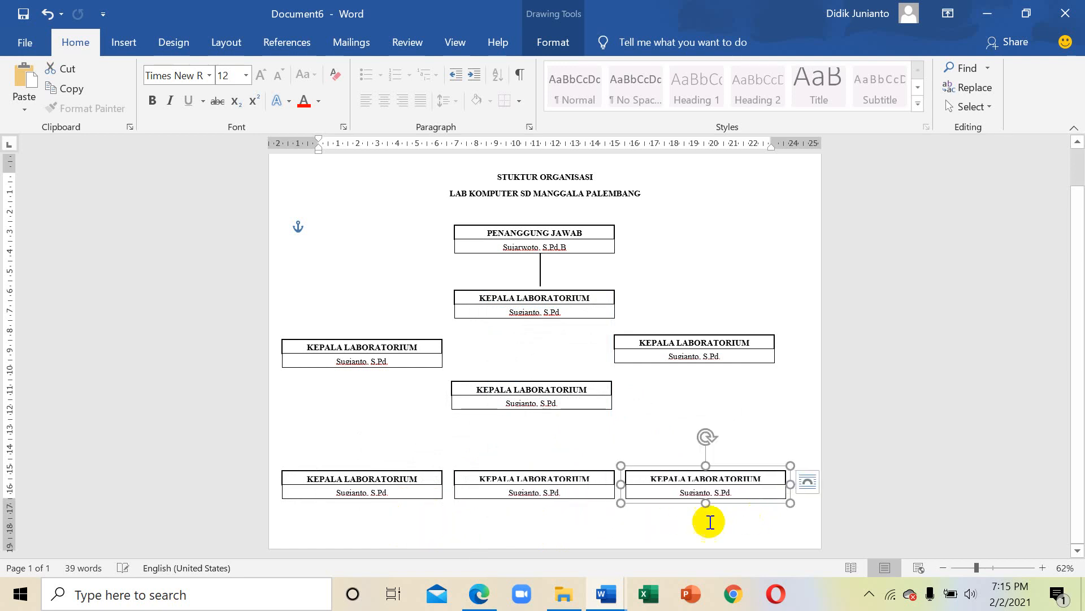
Delete the middle KEPALA LABORATORIUM group from the bottom row
{"action": "left_click", "coordinate": [612, 520]}
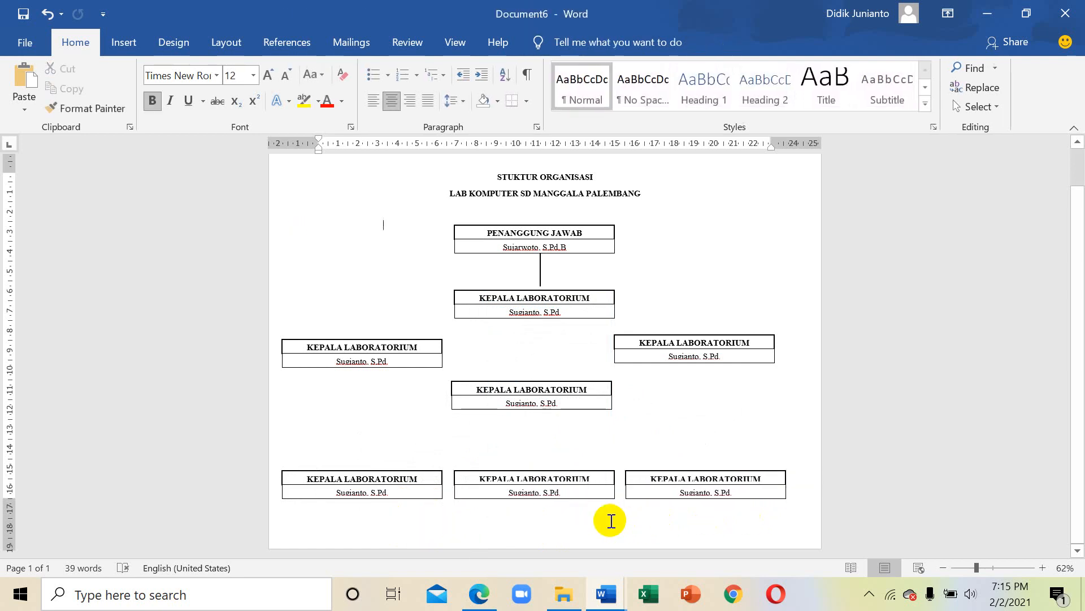
{"action": "left_click", "coordinate": [581, 498]}
{"action": "key", "text": "Delete"}
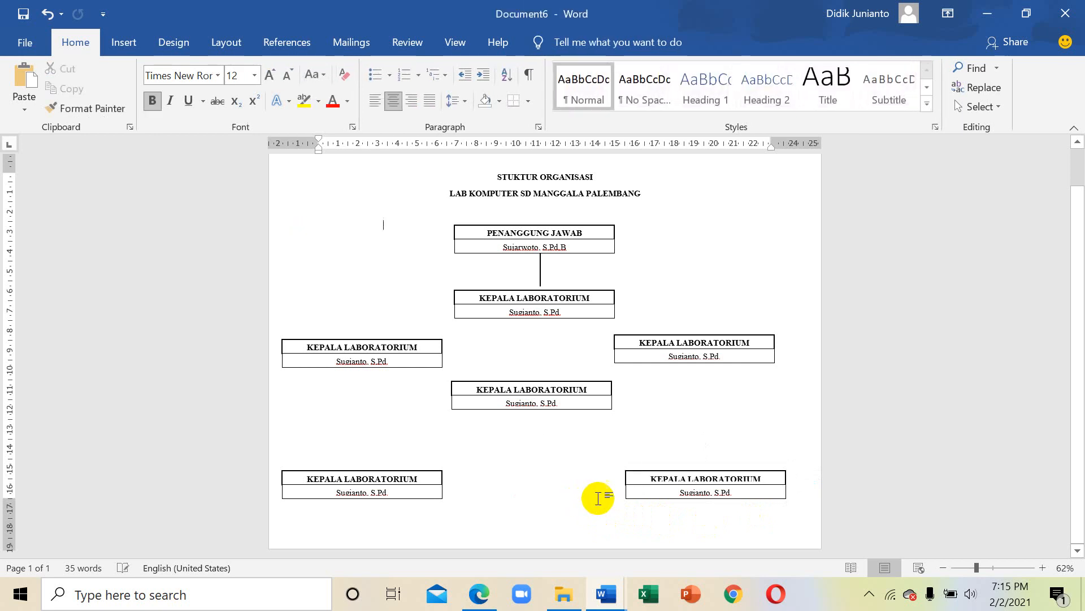
Delete the right-hand KEPALA LABORATORIUM group from the bottom row of the chart
{"action": "left_click", "coordinate": [658, 497]}
{"action": "key", "text": "Delete"}
Try to duplicate the lower central KEPALA LABORATORIUM group straight down into the middle of the bottom row
{"action": "left_click", "coordinate": [558, 405]}
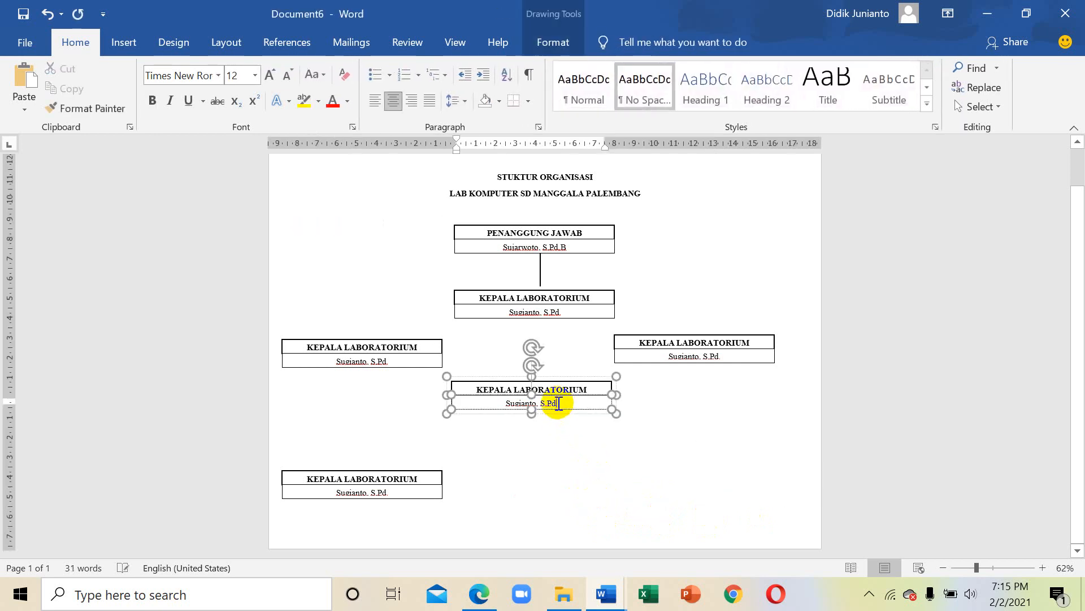
{"action": "left_click_drag", "start_coordinate": [560, 408], "coordinate": [563, 485]}
{"action": "key", "text": "ctrl+z"}
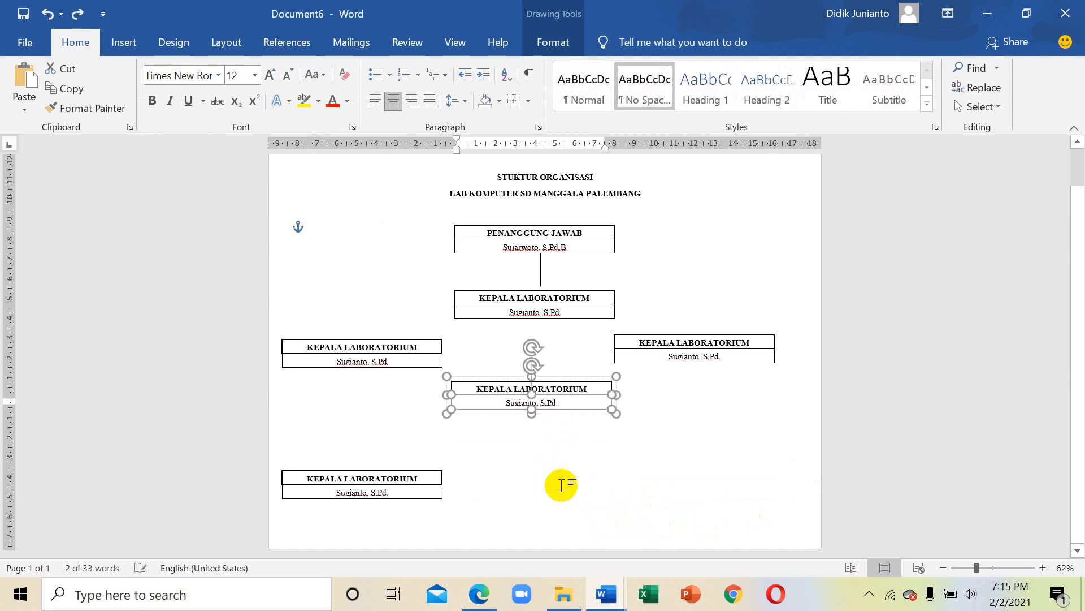
{"action": "left_click", "coordinate": [574, 414]}
{"action": "left_click", "coordinate": [582, 441]}
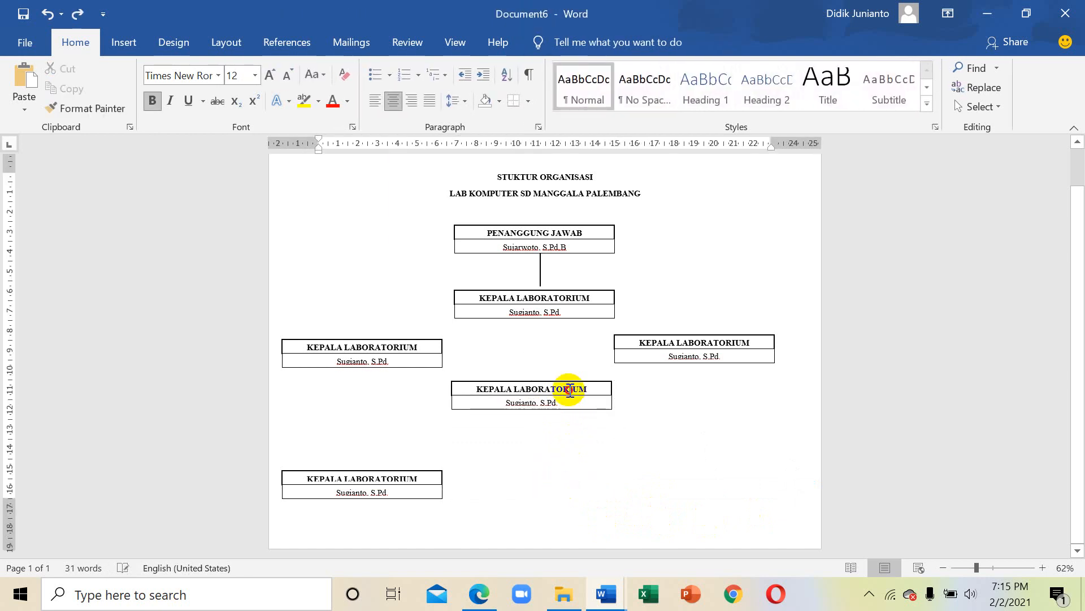
{"action": "left_click", "coordinate": [565, 383]}
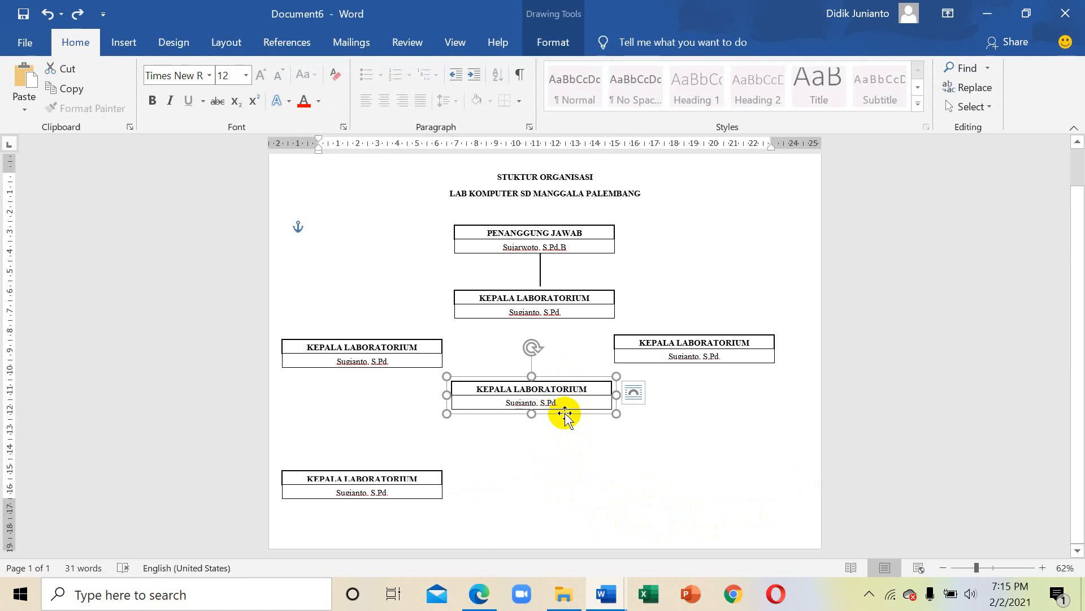
{"action": "left_click_drag", "start_coordinate": [565, 412], "coordinate": [569, 504]}
{"action": "left_click", "coordinate": [657, 439]}
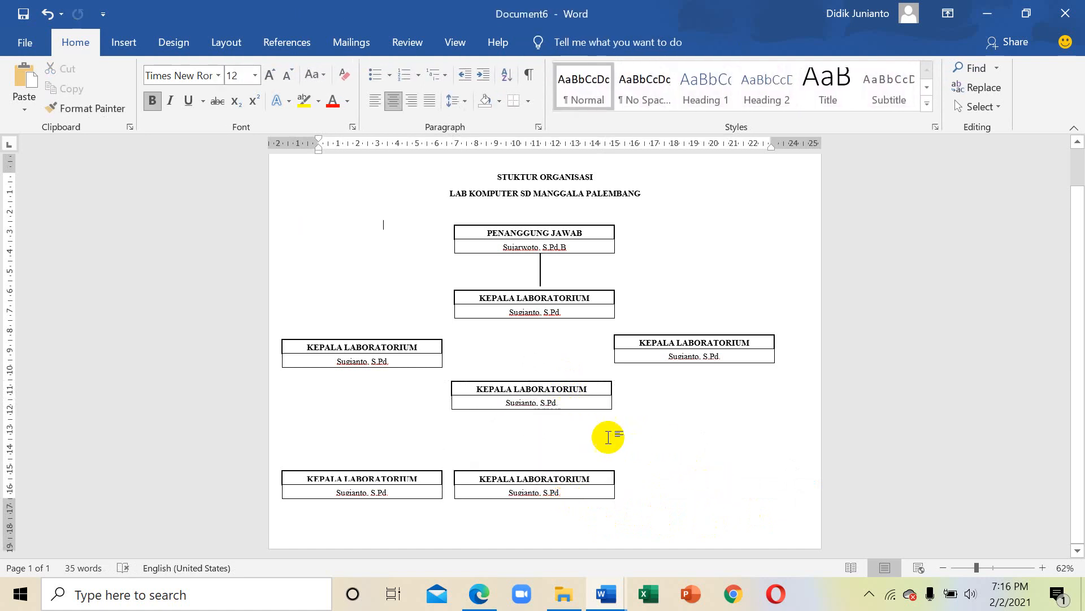
Try to duplicate the bottom row's middle group to its right, and undo the middle copy as well
{"action": "left_click", "coordinate": [569, 478]}
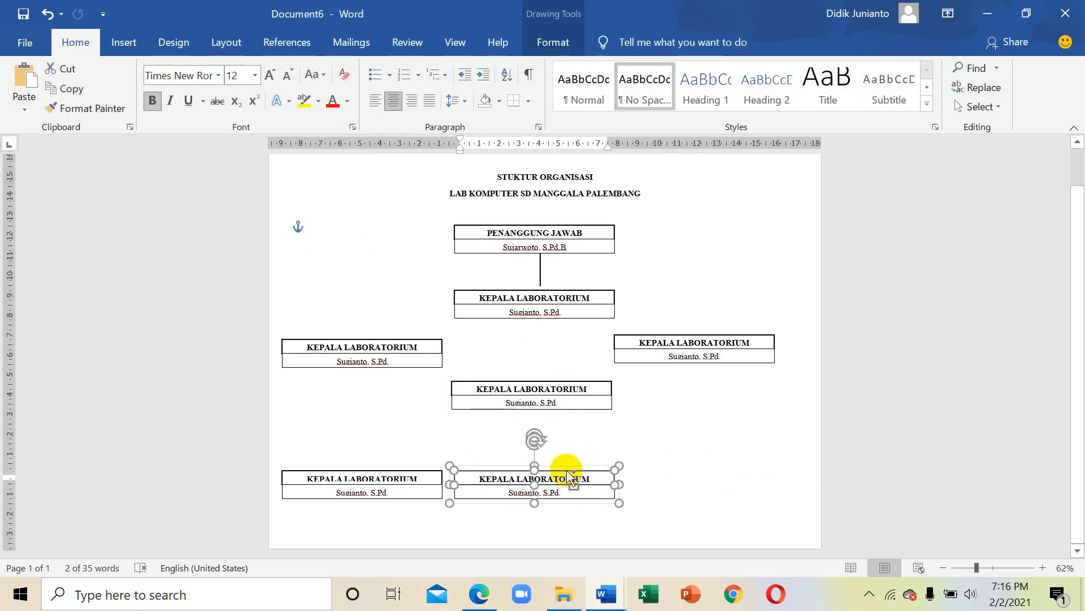
{"action": "left_click_drag", "start_coordinate": [563, 468], "coordinate": [722, 485]}
{"action": "key", "text": "ctrl+z"}
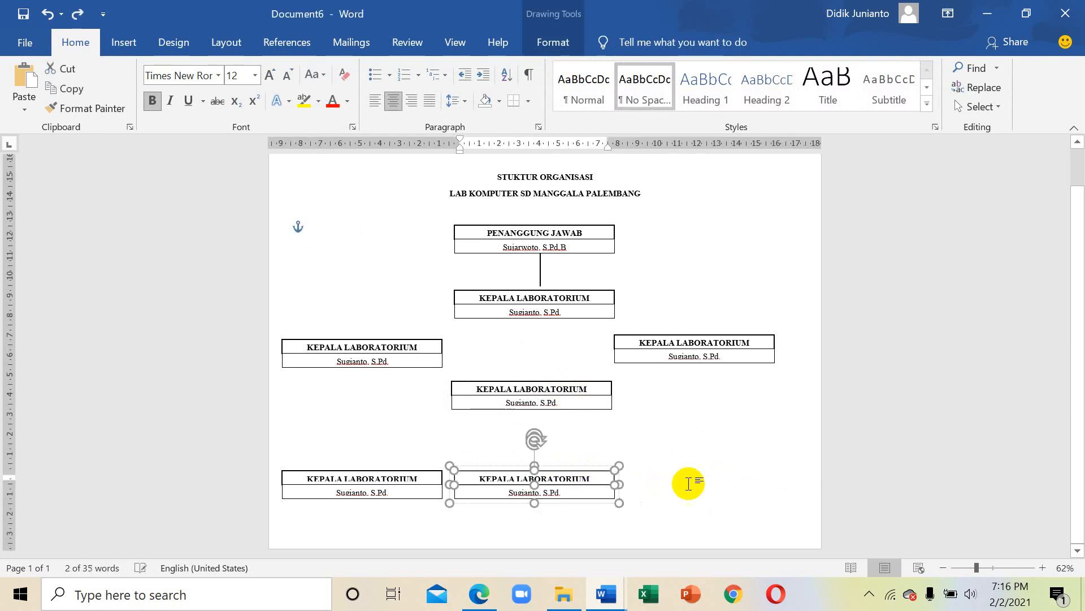
{"action": "left_click", "coordinate": [572, 502]}
{"action": "left_click", "coordinate": [572, 502]}
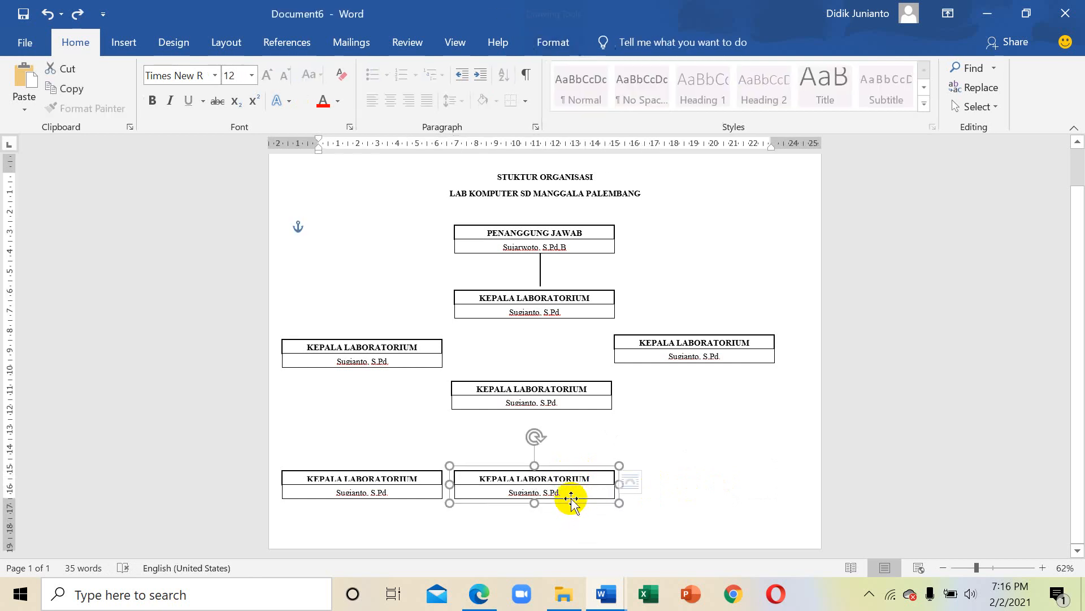
{"action": "left_click_drag", "start_coordinate": [575, 503], "coordinate": [737, 533]}
{"action": "key", "text": "ctrl+z"}
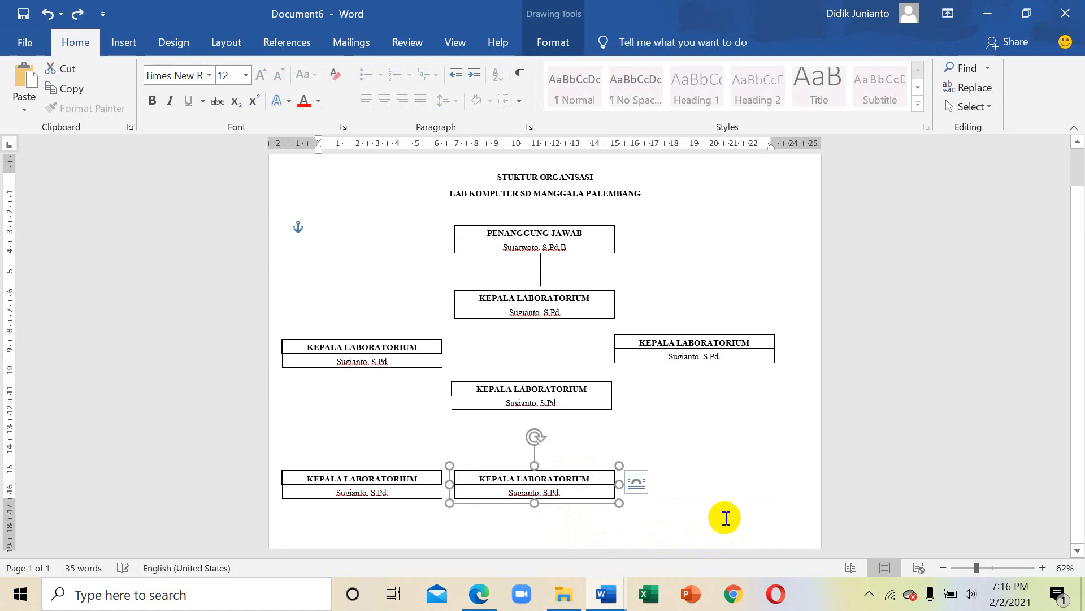
{"action": "left_click", "coordinate": [652, 446]}
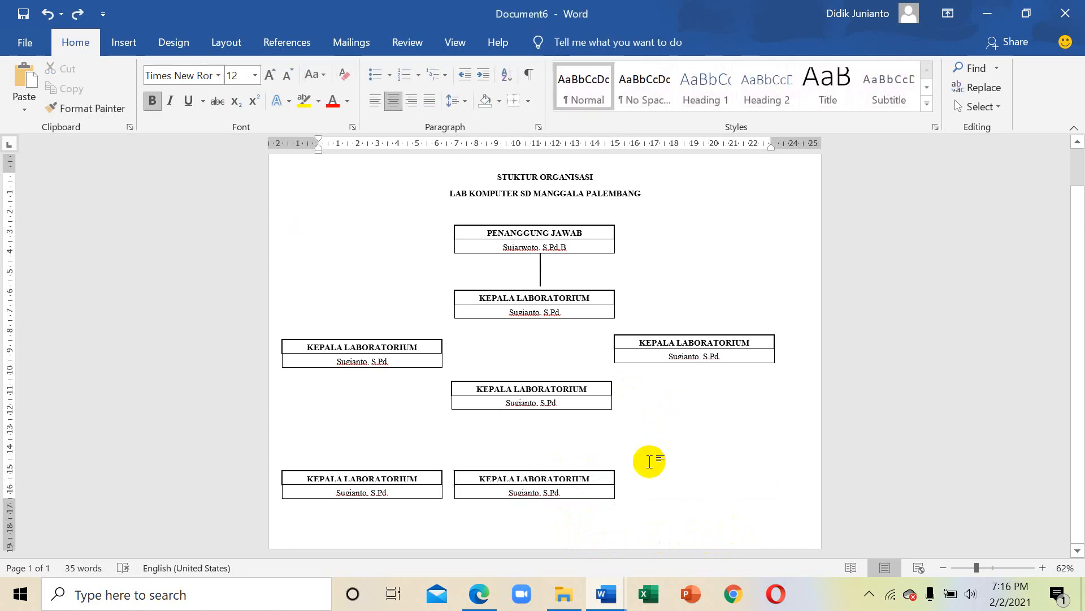
{"action": "key", "text": "ctrl+z"}
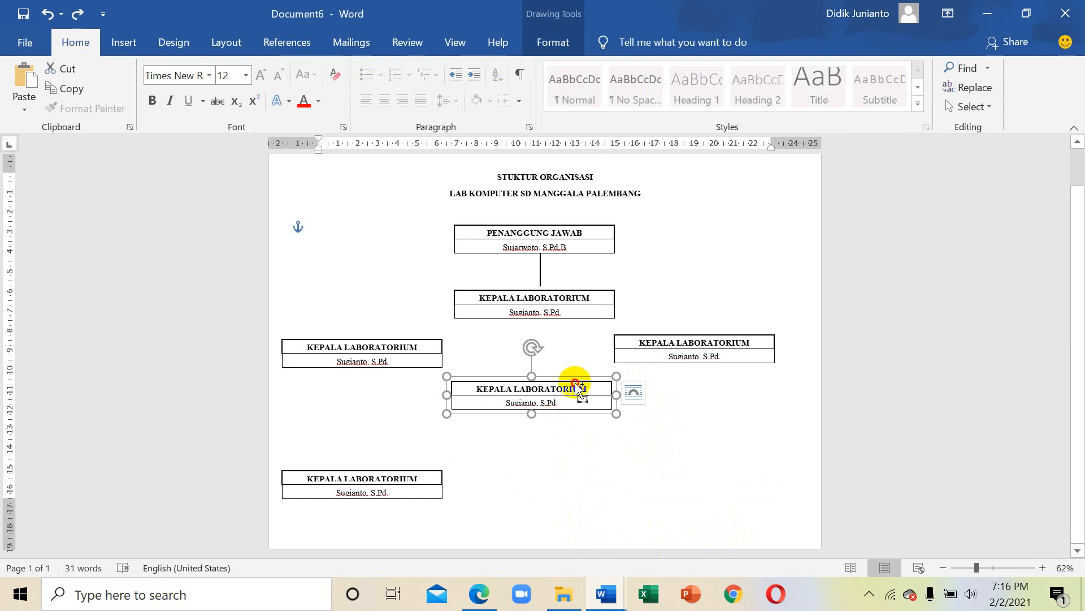
Fill the bottom row's middle and right places with copies of the lower central and right-hand KEPALA LABORATORIUM groups
{"action": "left_click_drag", "start_coordinate": [577, 385], "coordinate": [579, 465]}
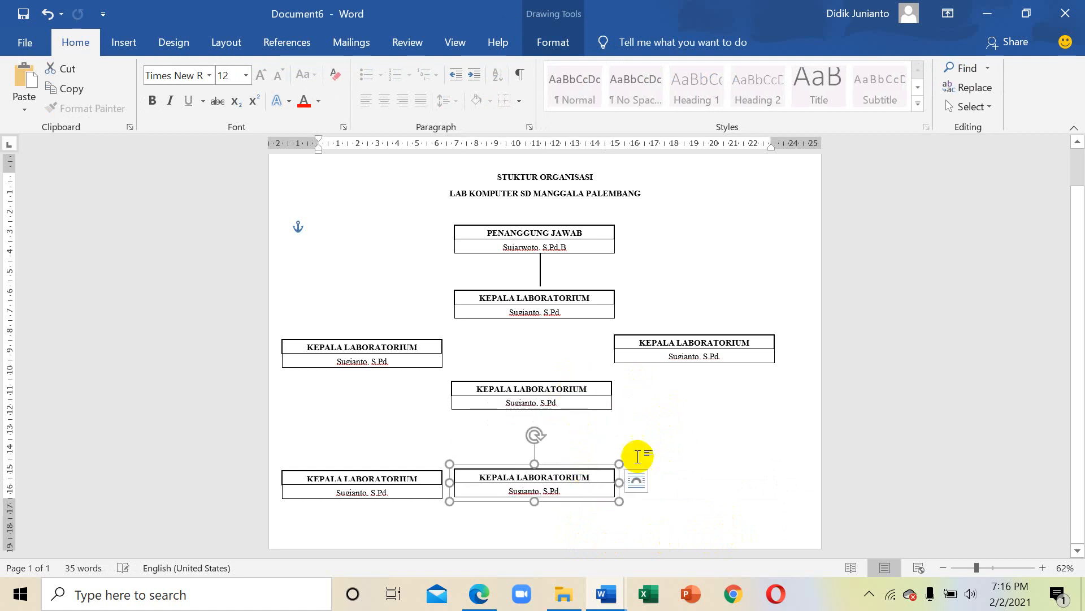
{"action": "left_click", "coordinate": [703, 430]}
{"action": "left_click", "coordinate": [699, 339]}
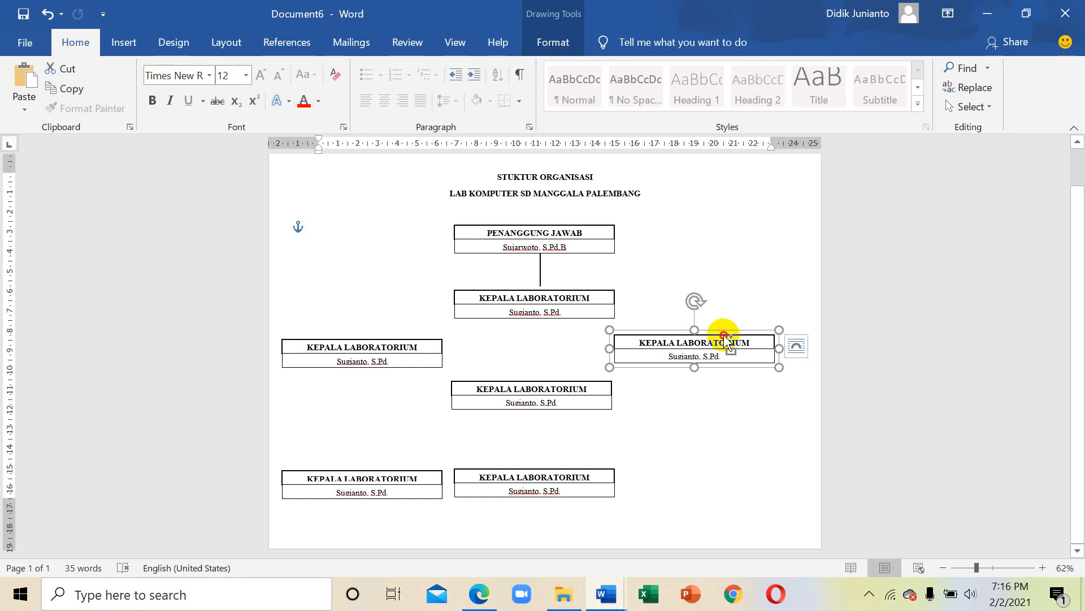
{"action": "left_click_drag", "start_coordinate": [730, 342], "coordinate": [735, 468]}
{"action": "left_click", "coordinate": [816, 422]}
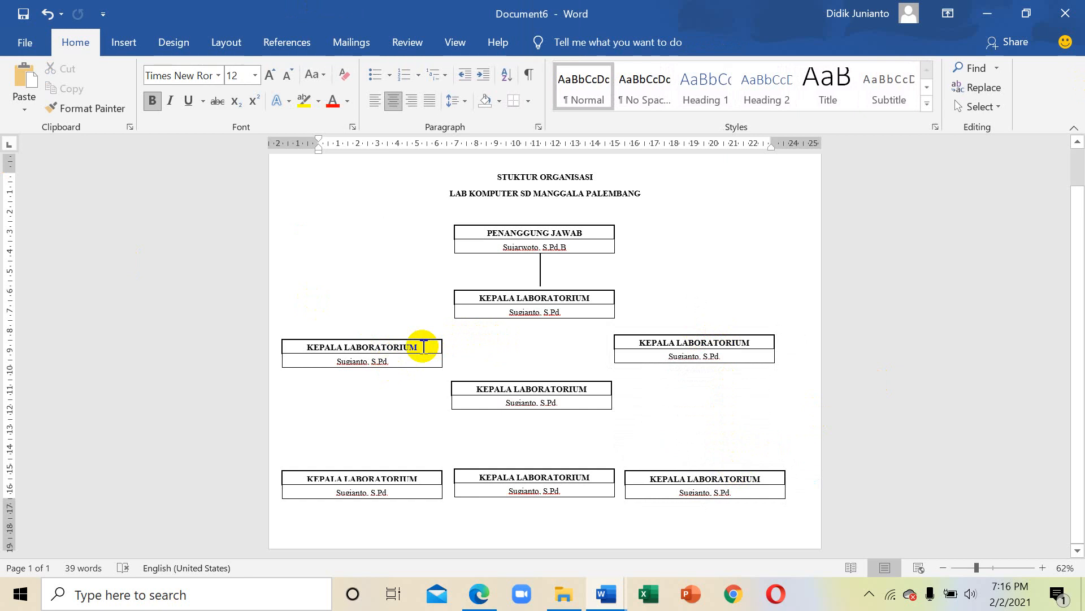
Retitle the left group above the bottom row SEKRETARIS and replace the first name beneath it with the secretary's
{"action": "left_click_drag", "start_coordinate": [424, 346], "coordinate": [307, 346]}
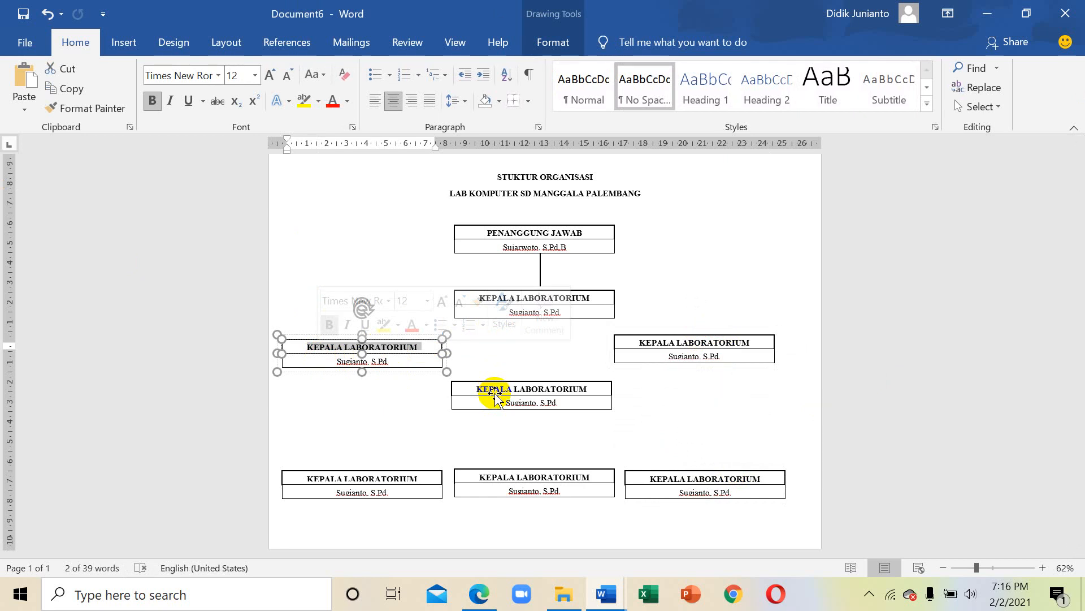
{"action": "type", "text": "SE"}
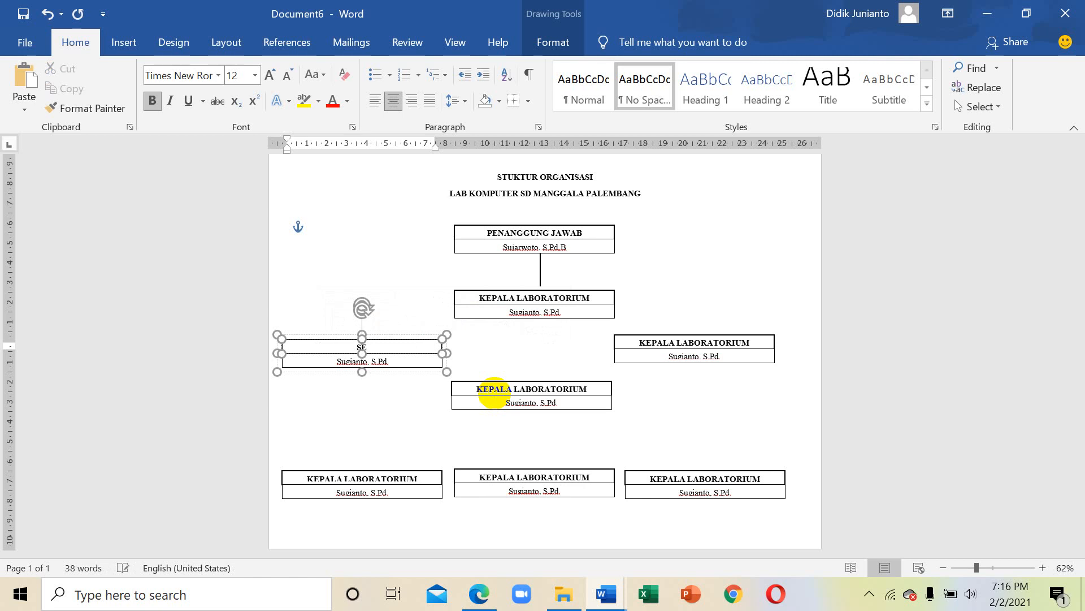
{"action": "type", "text": "KRETARIS"}
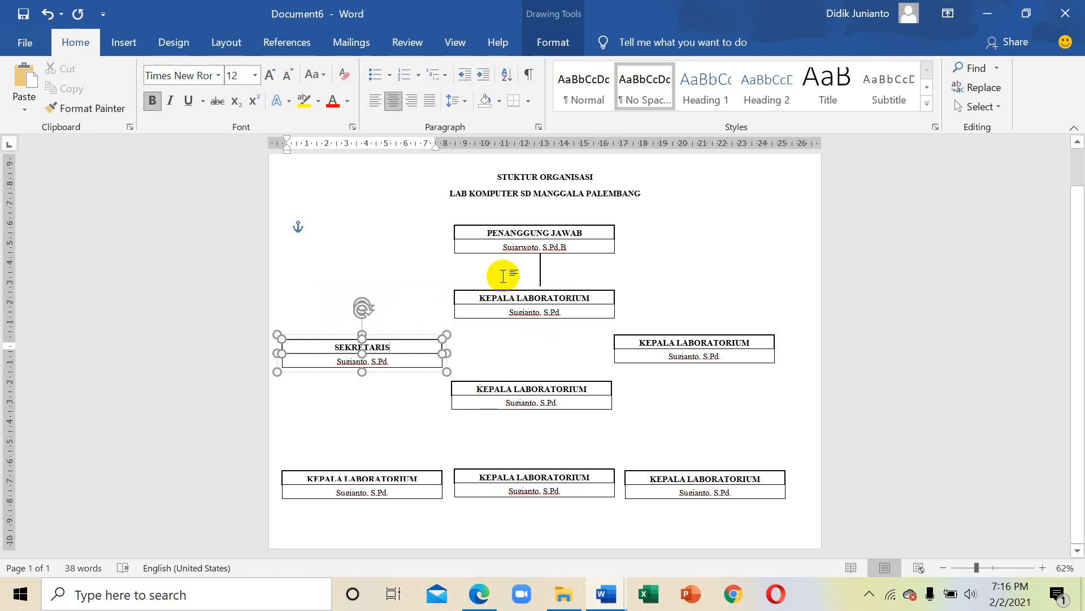
{"action": "left_click", "coordinate": [350, 360]}
{"action": "double_click", "coordinate": [350, 361]}
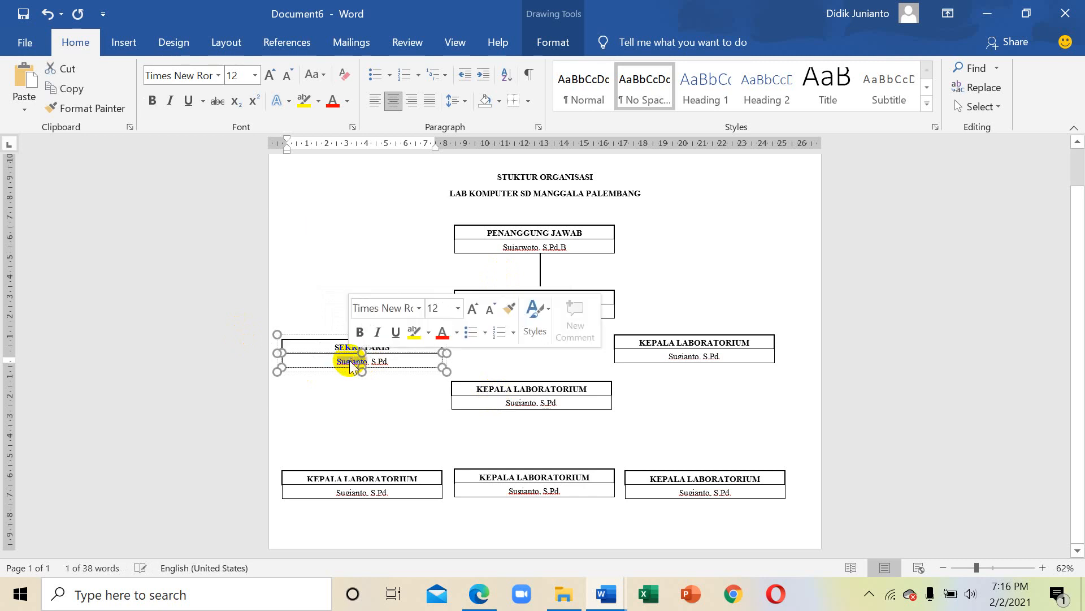
{"action": "type", "text": "Y"}
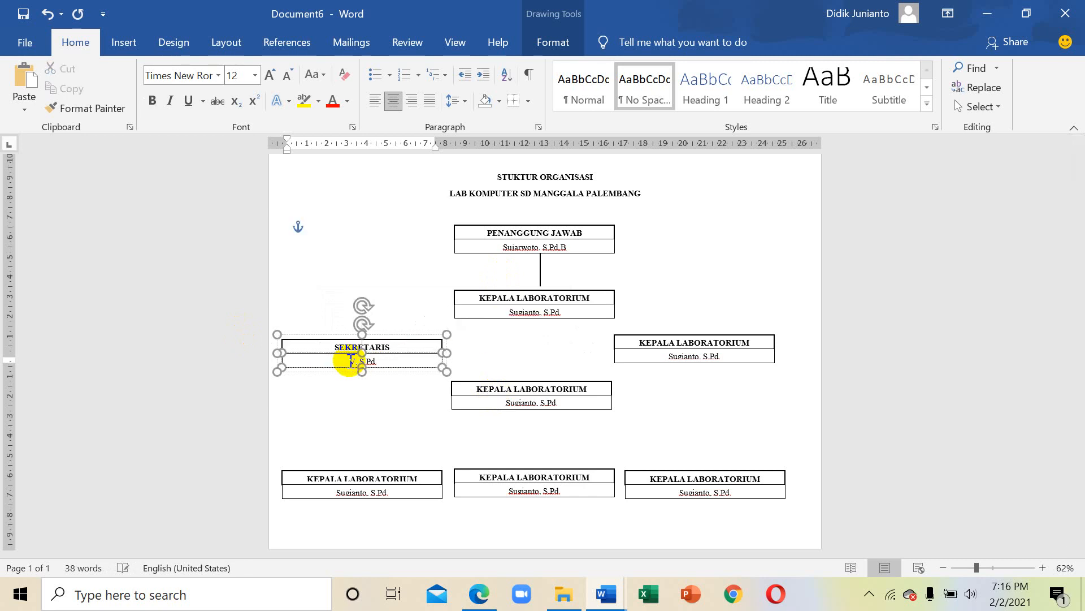
{"action": "type", "text": "ania"}
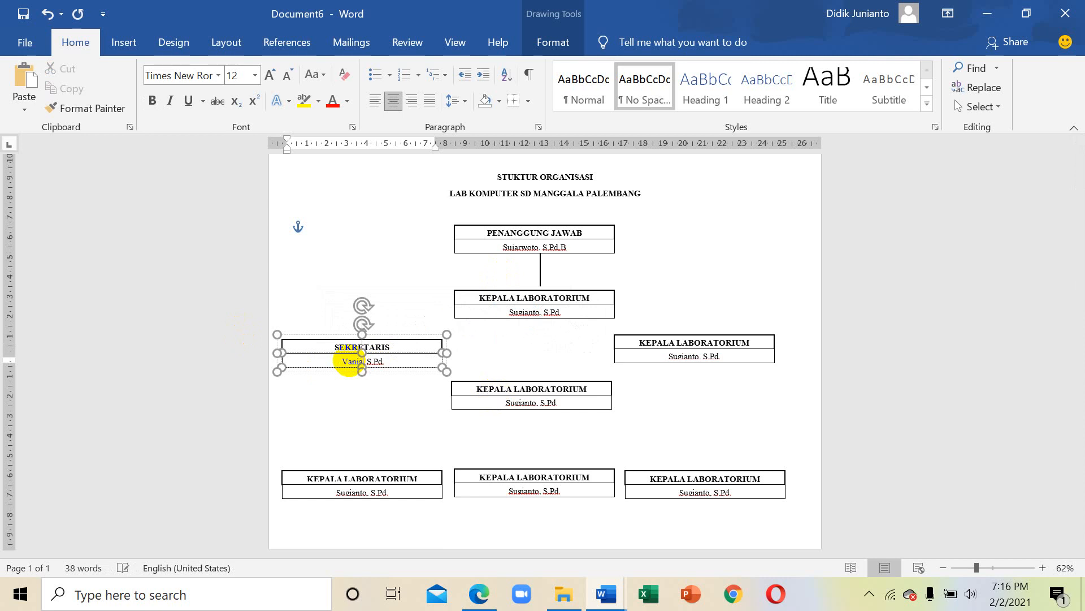
Retitle the right group above the bottom row BENDAHARA and replace the first name beneath it with the treasurer's
{"action": "left_click", "coordinate": [692, 341]}
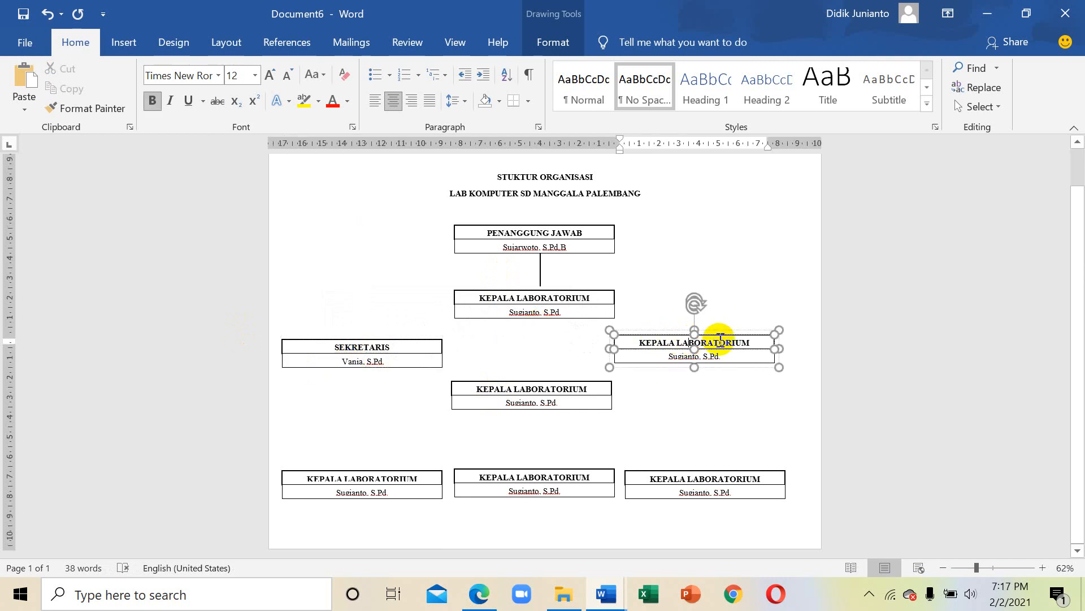
{"action": "double_click", "coordinate": [730, 342]}
{"action": "left_click_drag", "start_coordinate": [769, 342], "coordinate": [646, 347]}
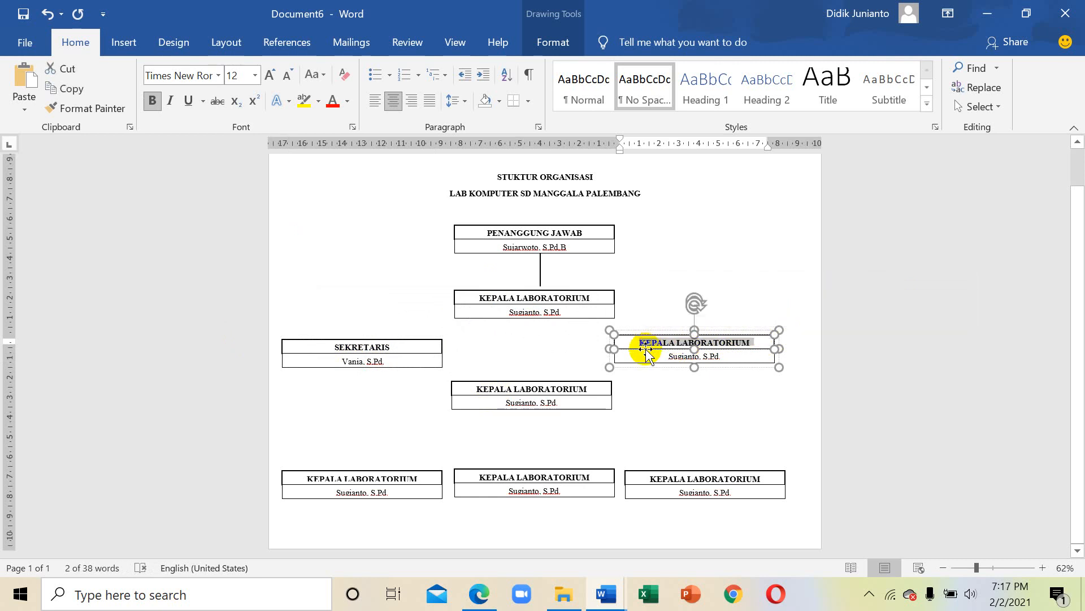
{"action": "type", "text": "BENDAHARA"}
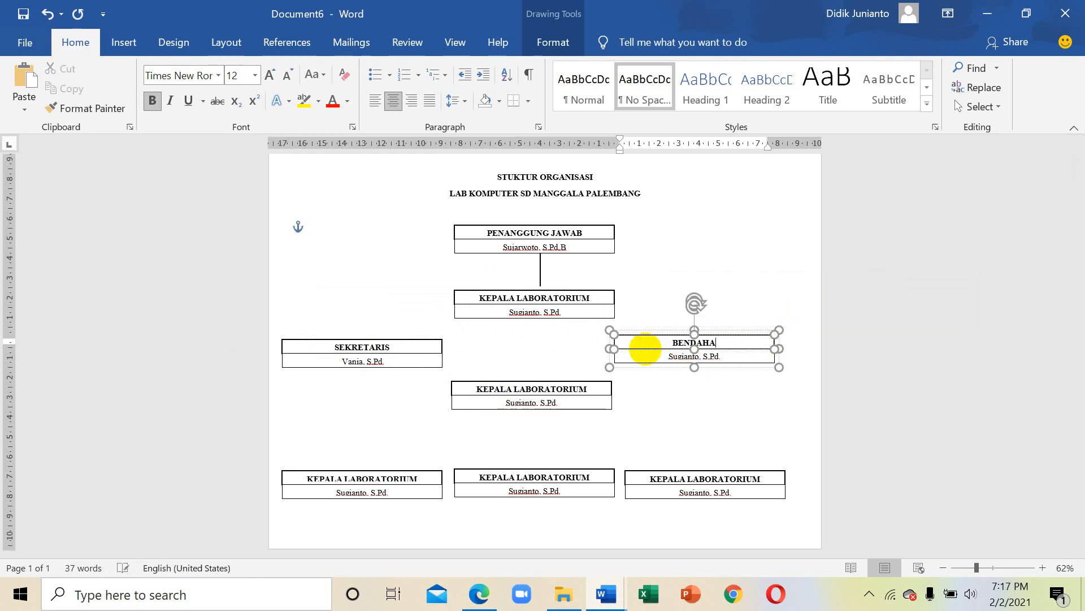
{"action": "left_click", "coordinate": [681, 354]}
{"action": "double_click", "coordinate": [680, 354]}
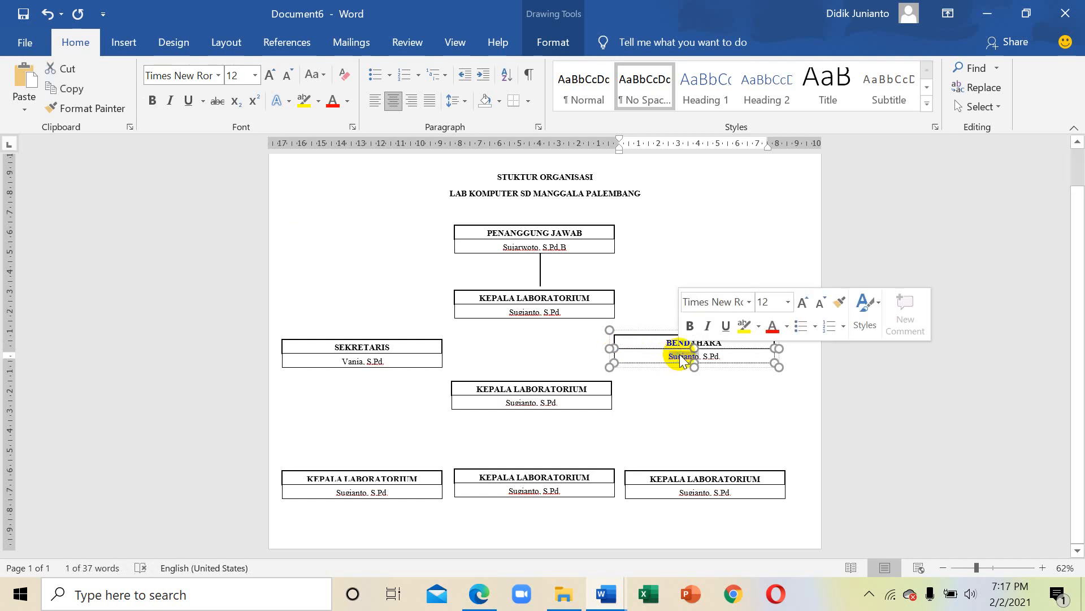
{"action": "type", "text": "V"}
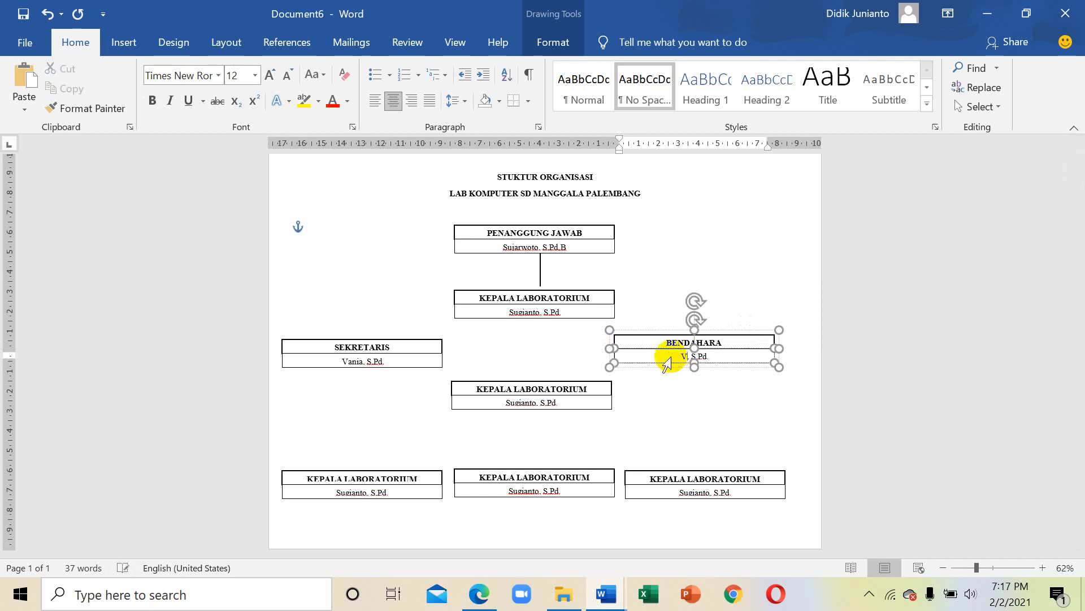
{"action": "type", "text": "ivi"}
Retitle the lower central group KOORDINATOR PENGELOLA and replace the first name beneath it with the coordinator's
{"action": "left_click_drag", "start_coordinate": [586, 389], "coordinate": [485, 387]}
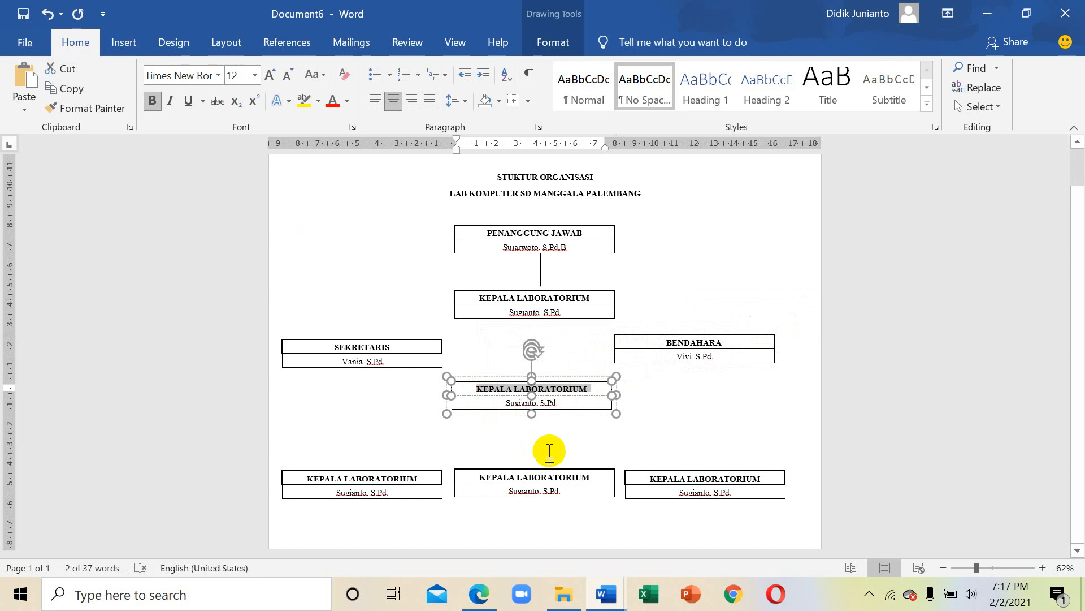
{"action": "key", "text": "BackSpace"}
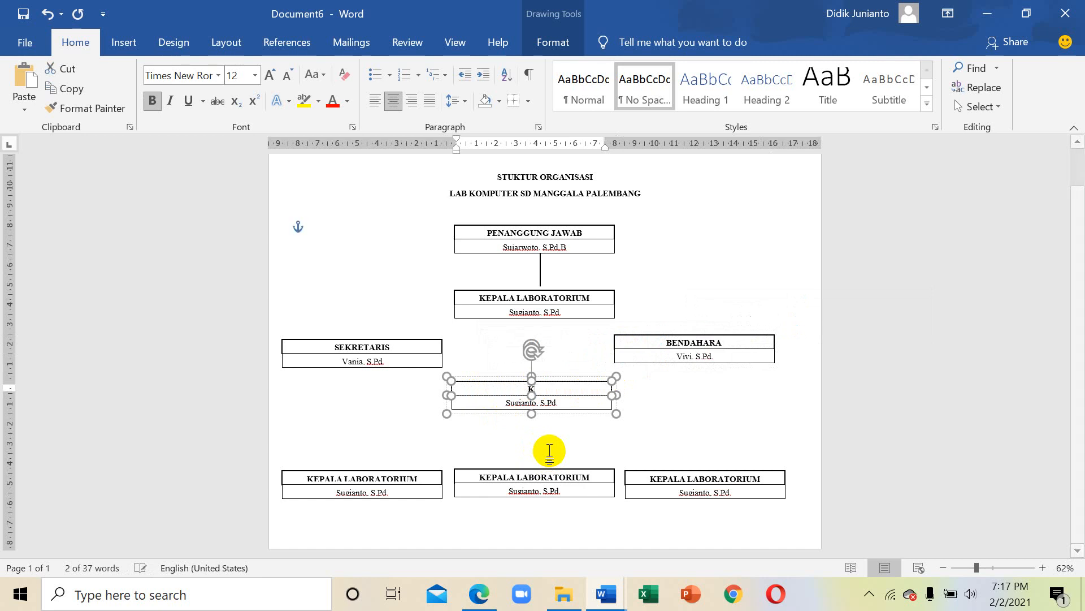
{"action": "type", "text": "KOORDI"}
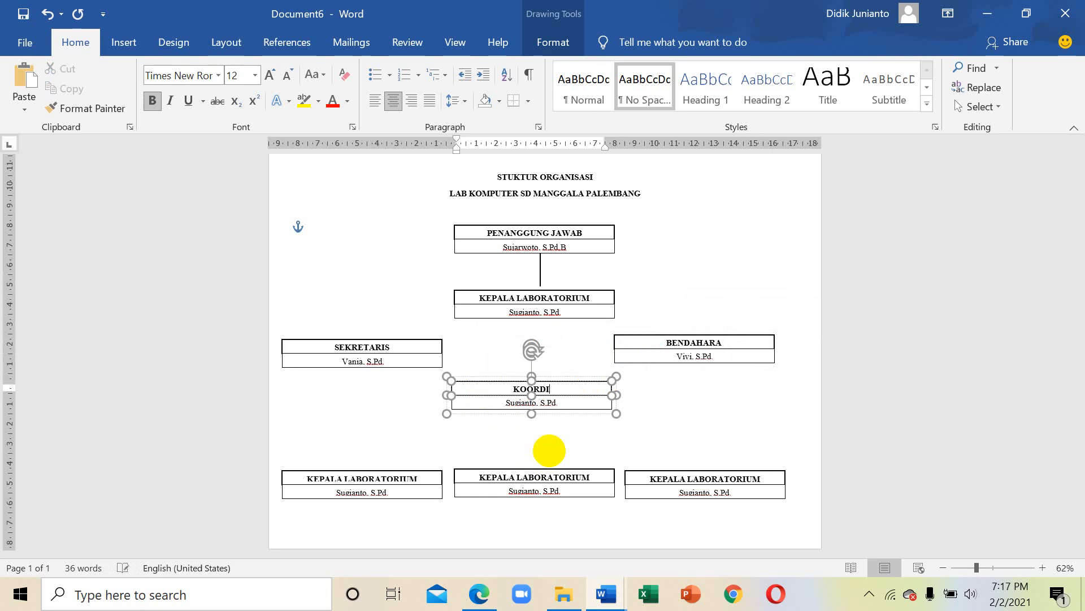
{"action": "type", "text": "NATOR PENGELOLA"}
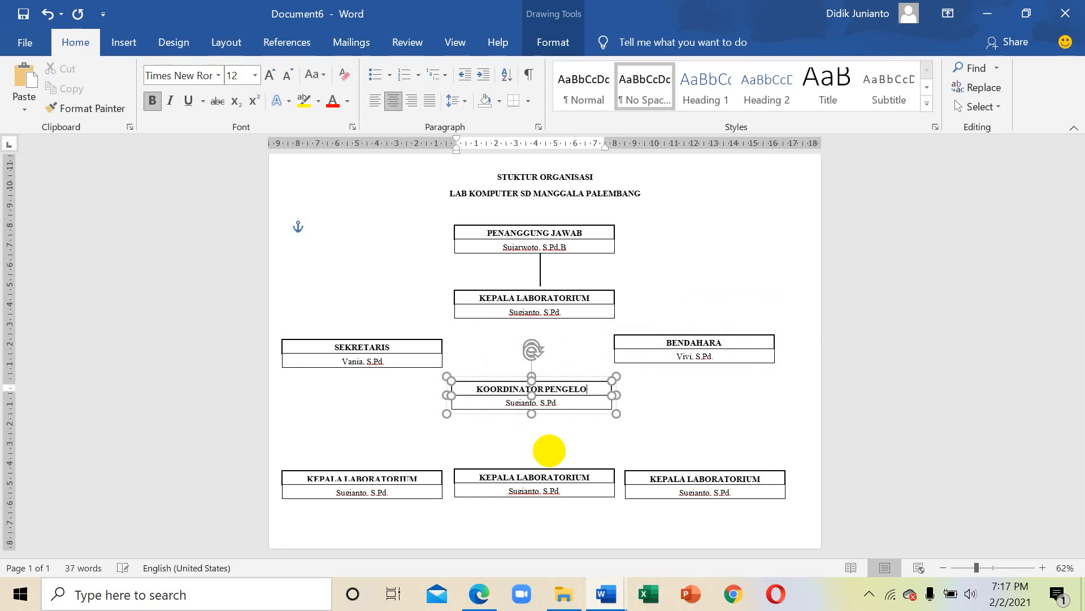
{"action": "double_click", "coordinate": [518, 402]}
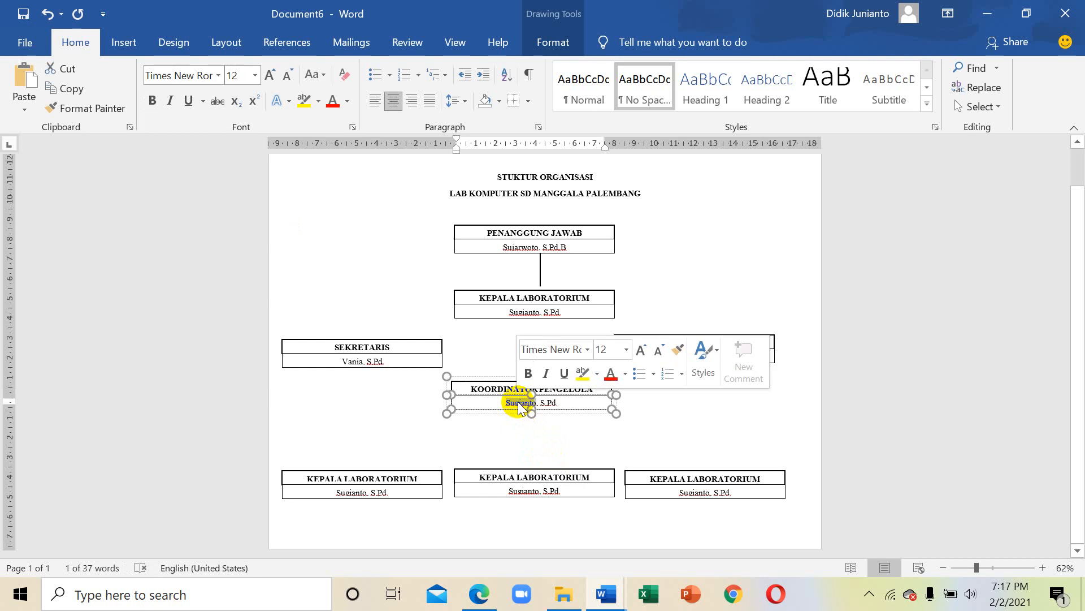
{"action": "type", "text": "B"}
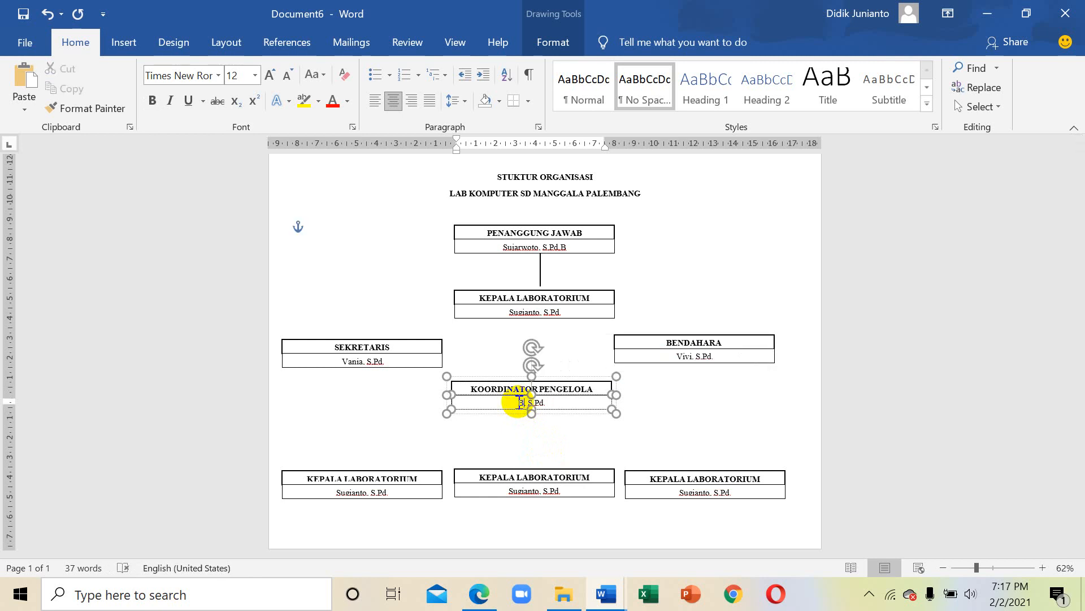
{"action": "type", "text": "udi"}
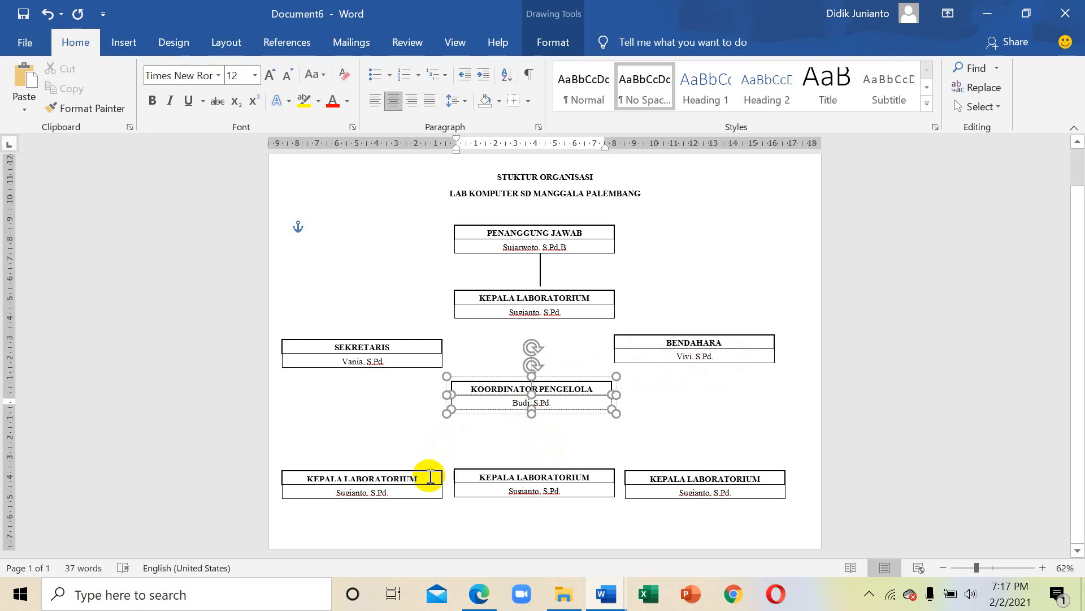
Retitle the left group in the bottom row MAINTENANCE and replace the first name beneath it with the maintenance person's
{"action": "left_click", "coordinate": [376, 480]}
{"action": "left_click_drag", "start_coordinate": [422, 477], "coordinate": [311, 475]}
{"action": "type", "text": "m"}
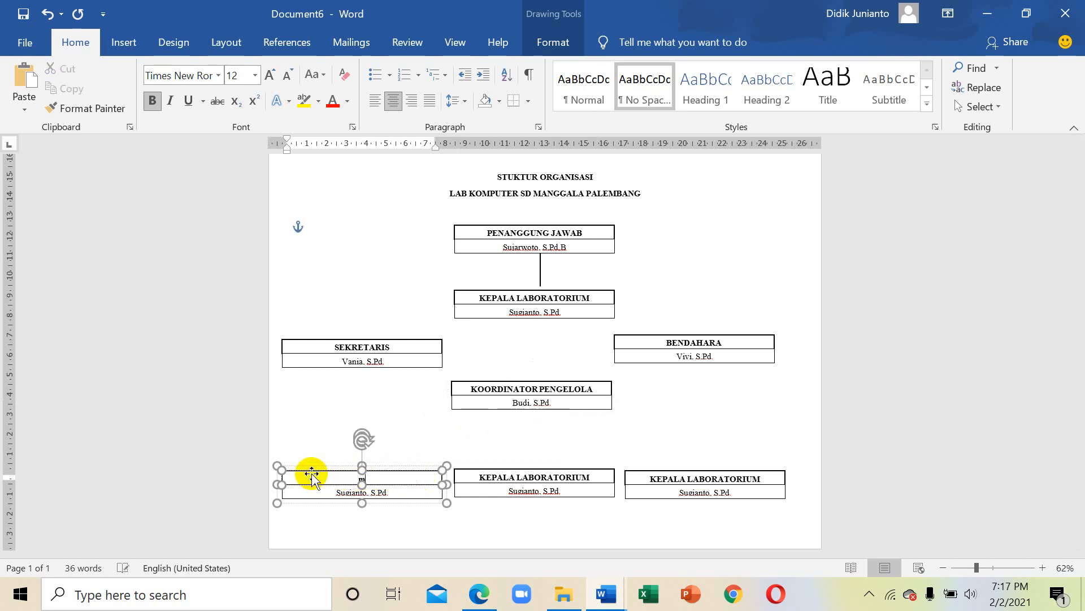
{"action": "type", "text": "MAINTENANCE"}
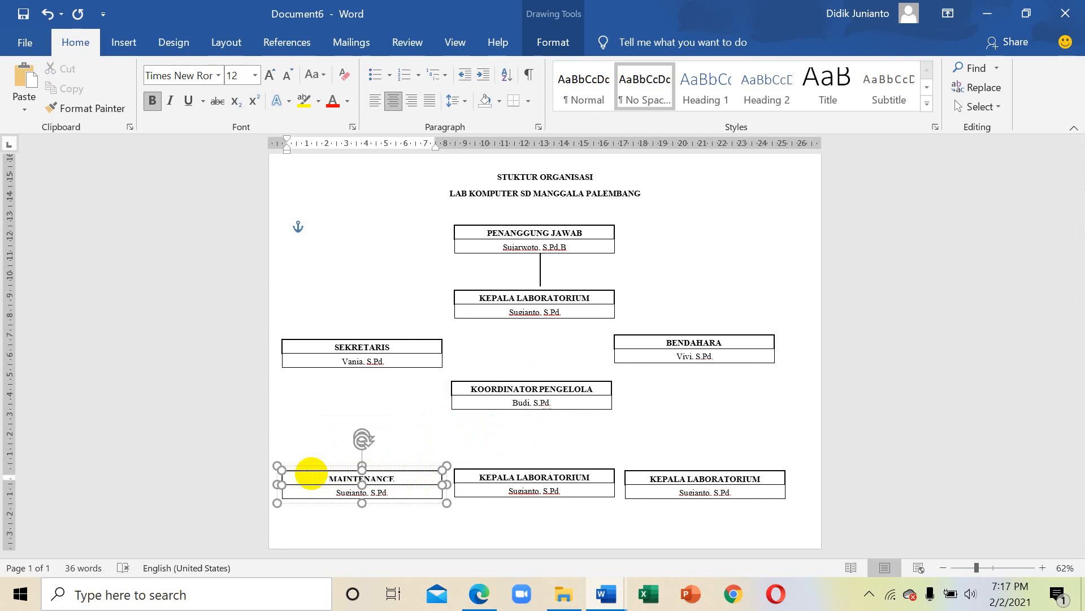
{"action": "double_click", "coordinate": [350, 492]}
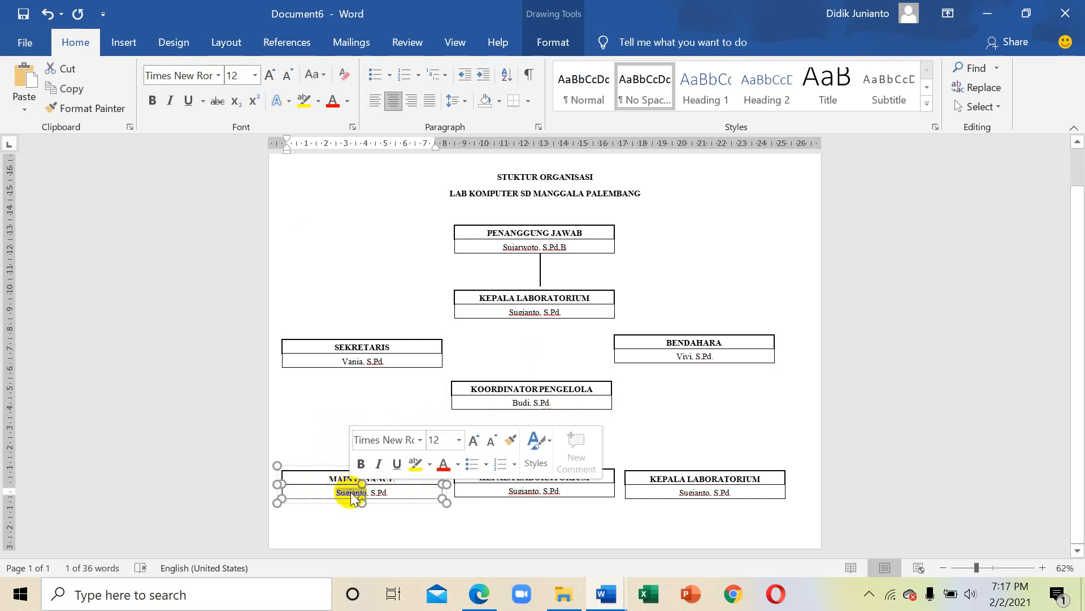
{"action": "type", "text": "S"}
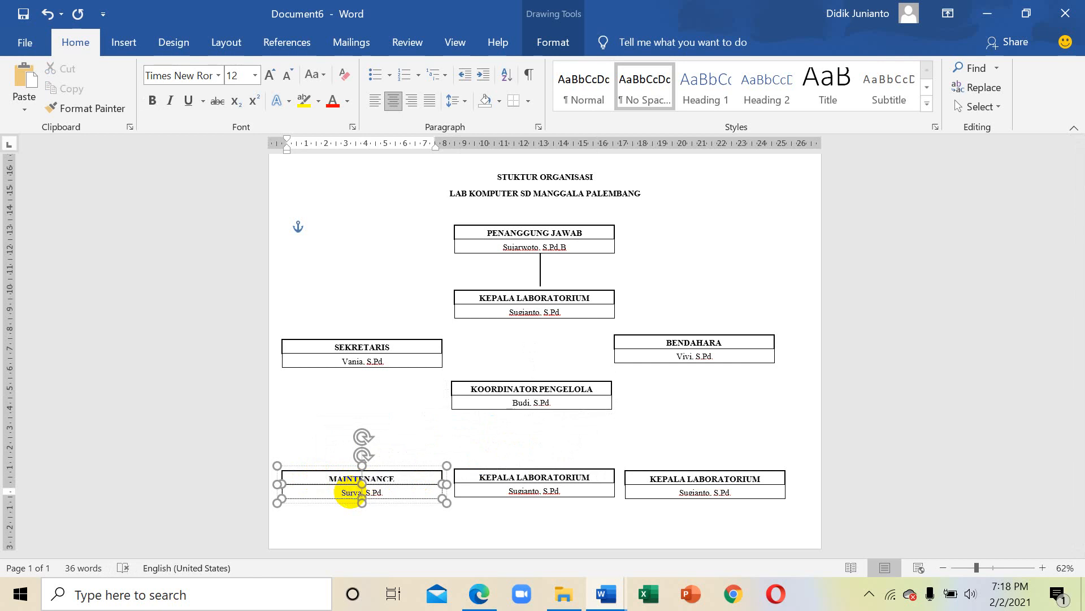
Retitle the bottom row's middle group GURU PENGAJAR KOMPUTER and replace the name beneath it with the teacher's, ending in the degree S.Pd.B
{"action": "left_click", "coordinate": [589, 477]}
{"action": "left_click_drag", "start_coordinate": [564, 478], "coordinate": [496, 477]}
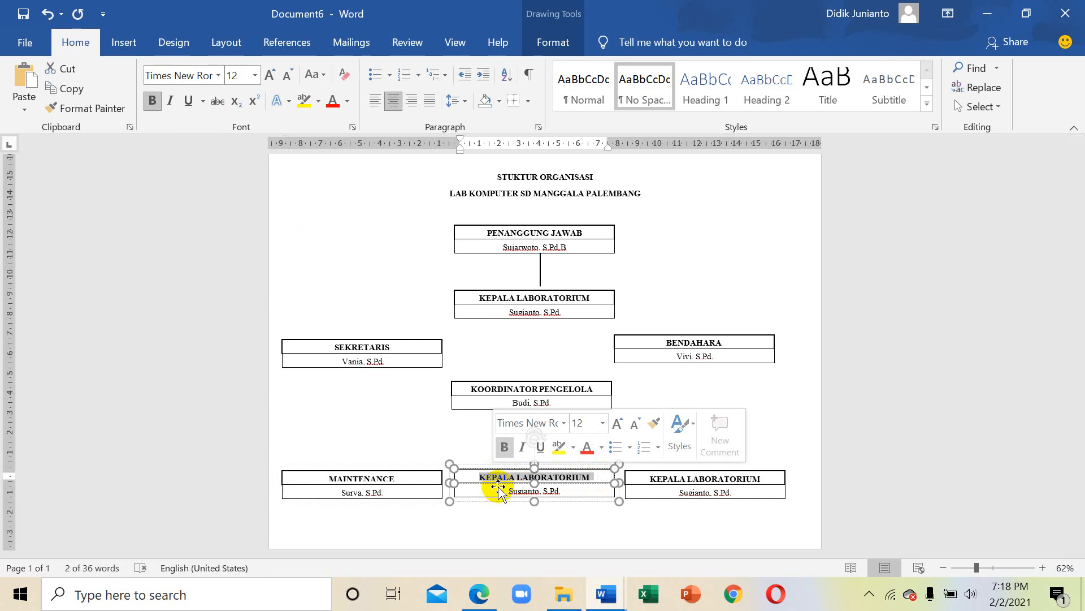
{"action": "type", "text": "G"}
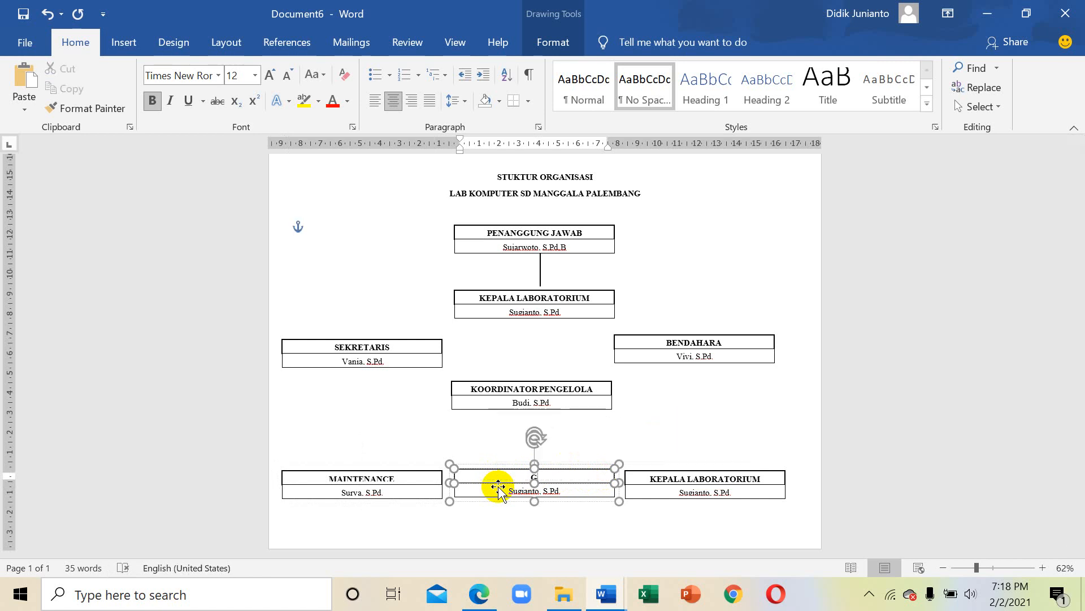
{"action": "type", "text": "URU PENGAJAR KOM"}
{"action": "type", "text": "PUTER"}
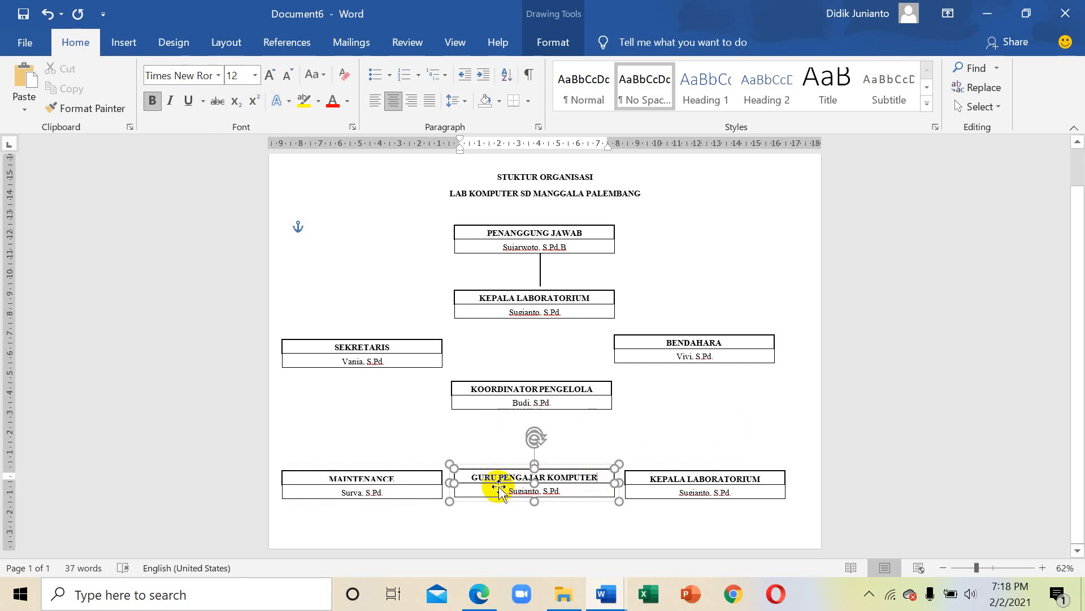
{"action": "double_click", "coordinate": [524, 493]}
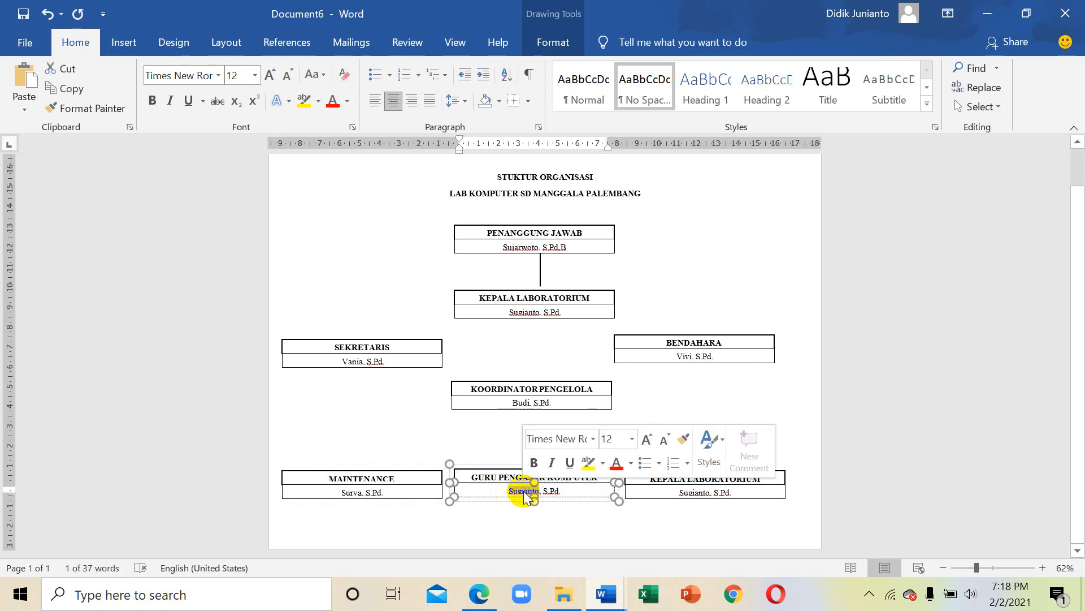
{"action": "type", "text": "Didik, S.Pd"}
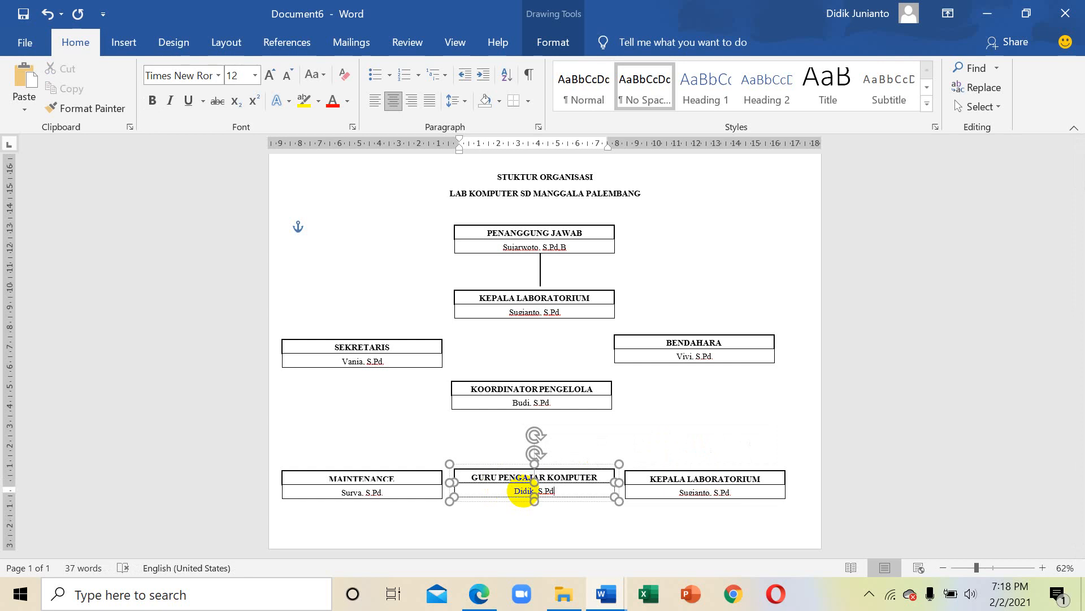
{"action": "type", "text": ".B"}
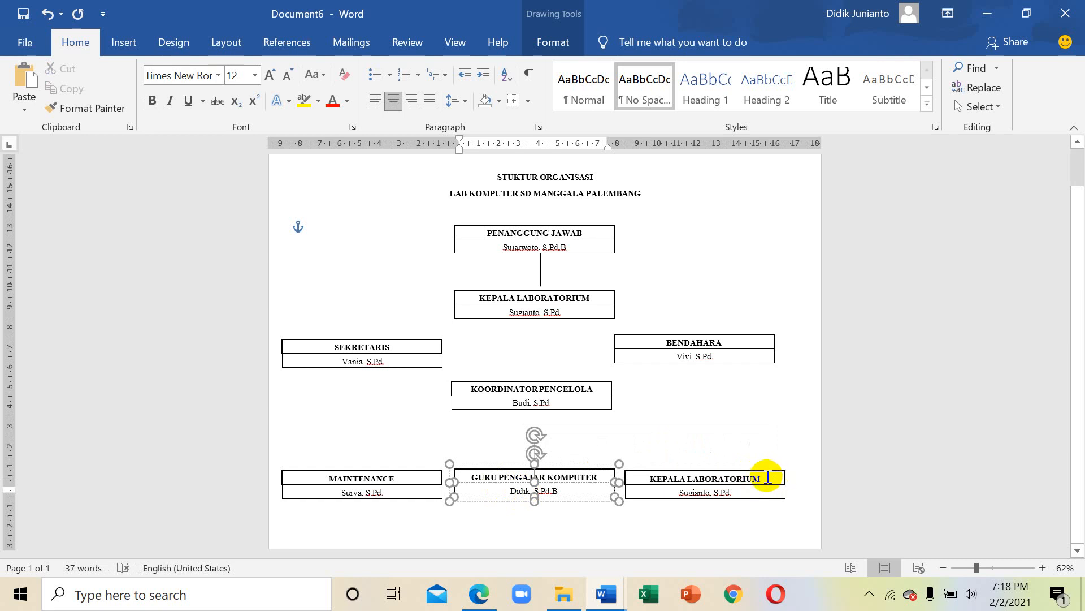
Retitle the right group in the bottom row PEMBANTU UMUM and replace the first name beneath it with the general assistant's
{"action": "left_click_drag", "start_coordinate": [760, 478], "coordinate": [650, 479]}
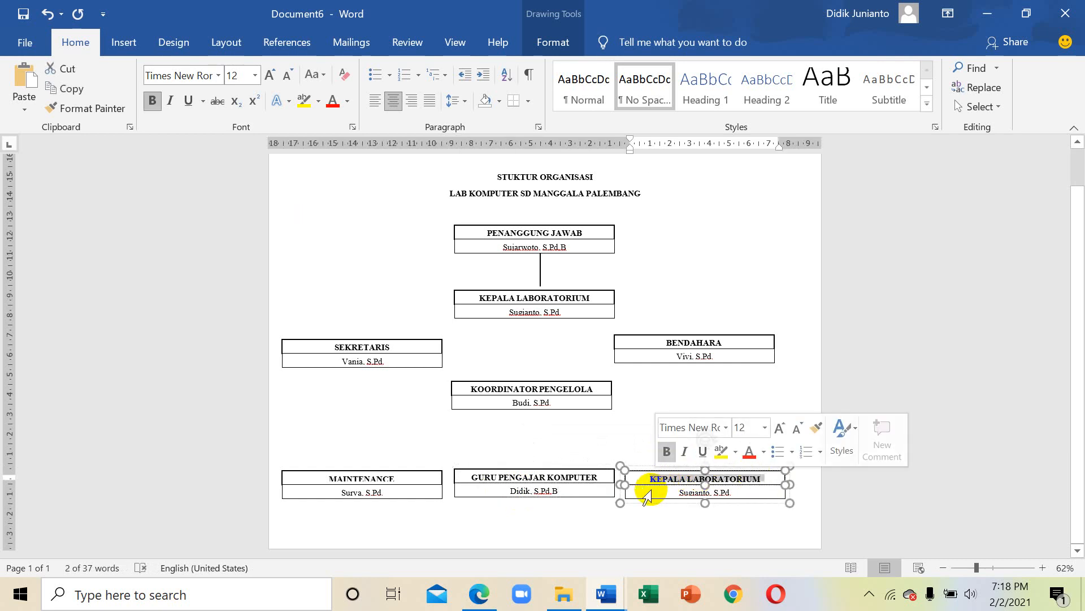
{"action": "key", "text": "BackSpace"}
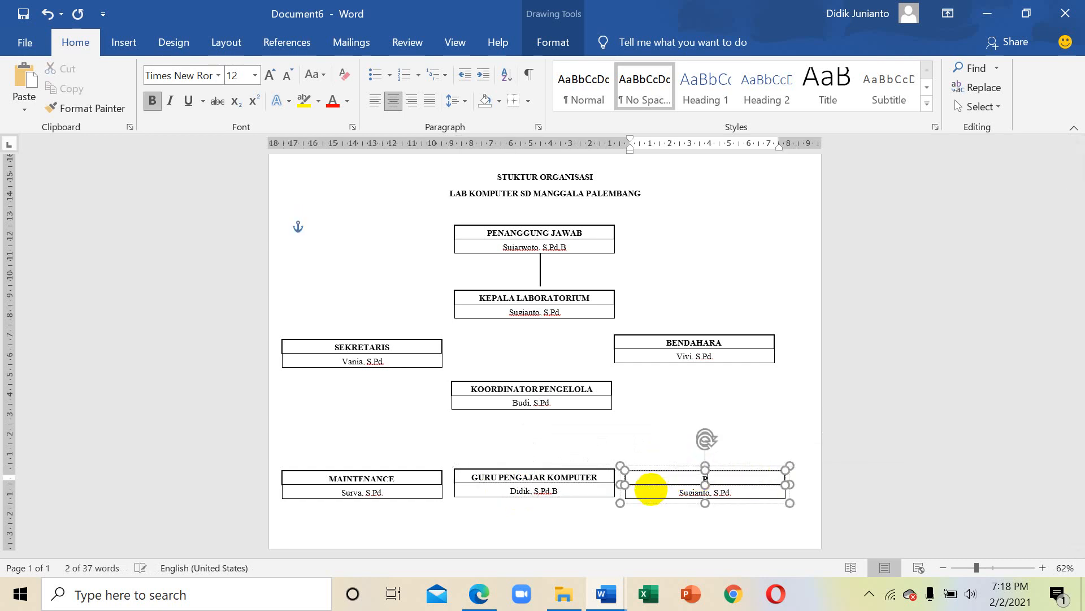
{"action": "type", "text": "PEMBANTU"}
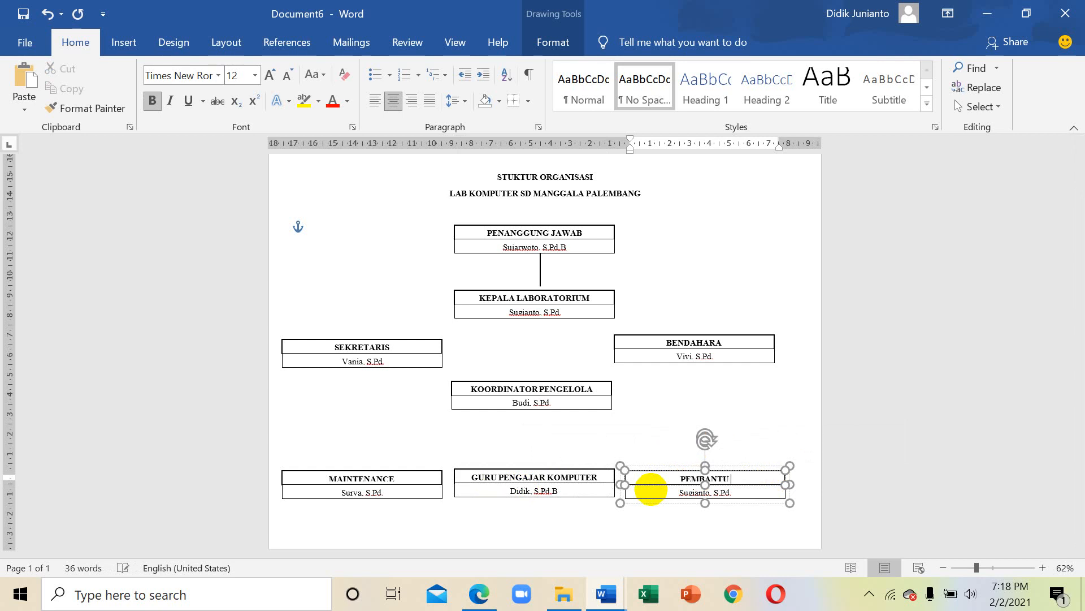
{"action": "type", "text": " UMUM"}
{"action": "double_click", "coordinate": [688, 495]}
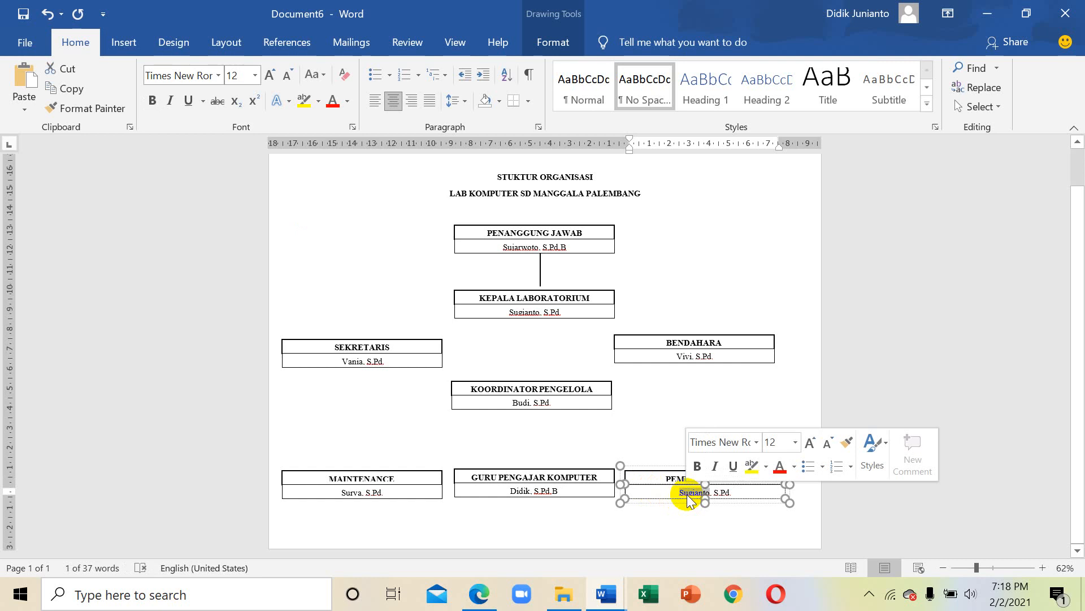
{"action": "type", "text": "Lisan"}
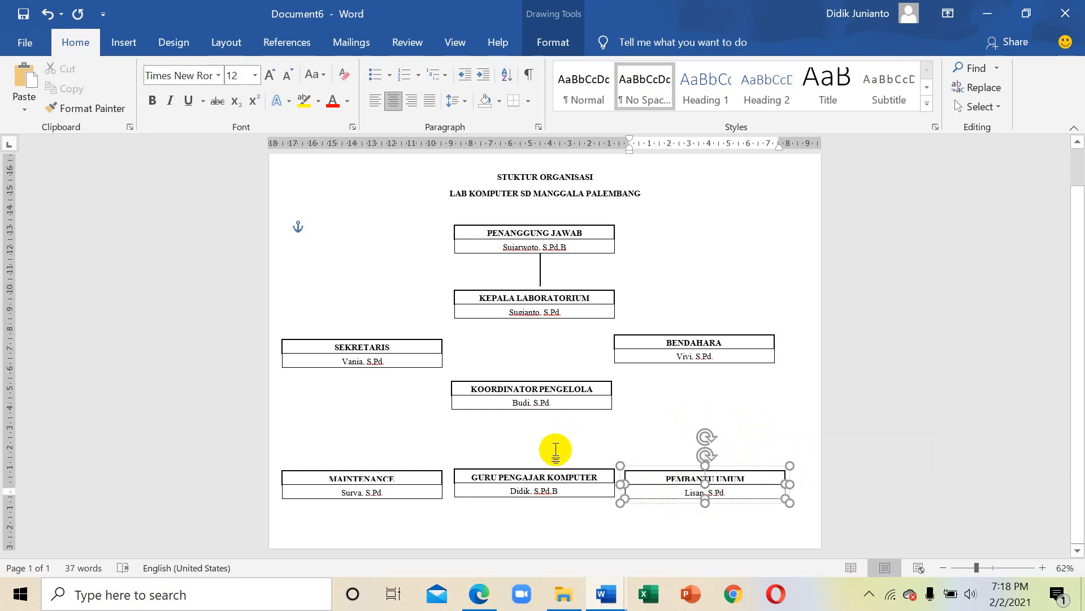
Left-align the blank paragraph beneath the heading and bring the whole chart up closer to the heading
{"action": "left_click", "coordinate": [555, 452]}
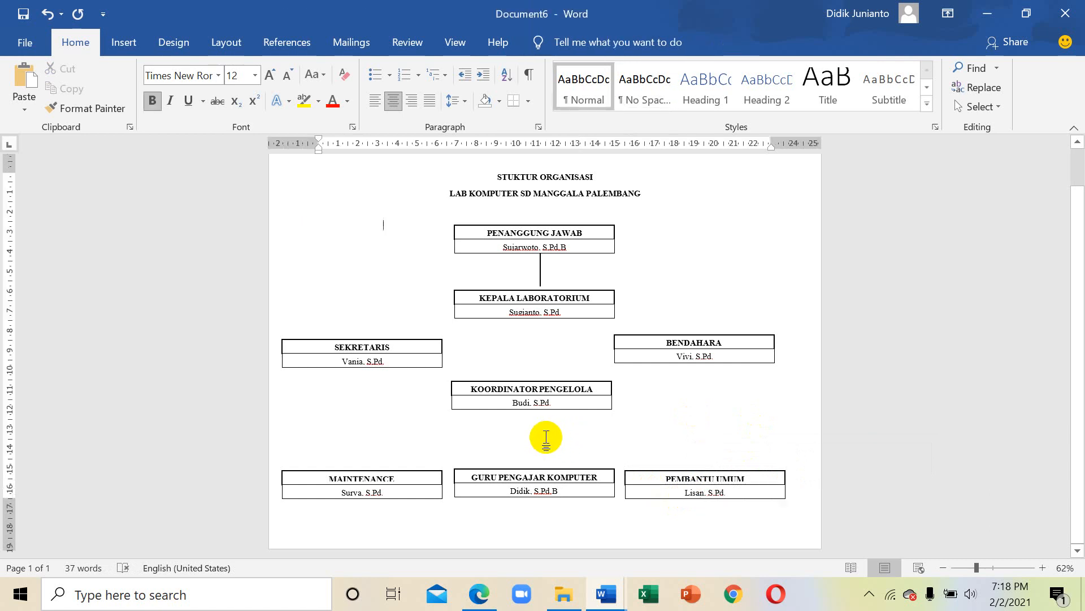
{"action": "key", "text": "ctrl+l"}
{"action": "scroll", "coordinate": [543, 439], "scroll_direction": "down", "scroll_amount": 1}
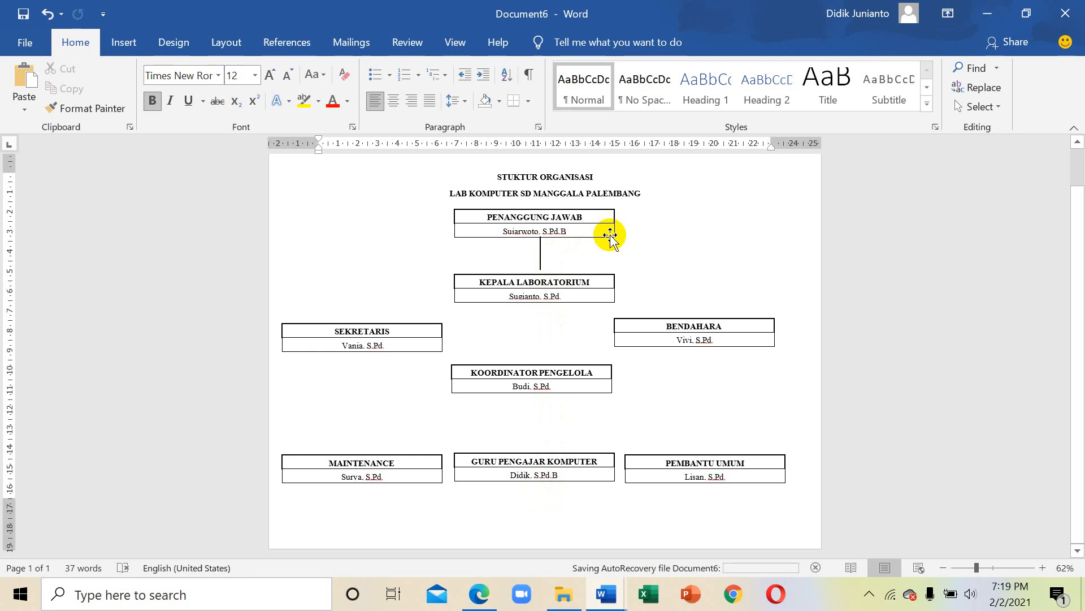
Align the PENANGGUNG JAWAB, KEPALA LABORATORIUM, KOORDINATOR PENGELOLA and GURU PENGAJAR KOMPUTER groups to each other with Align Center
{"action": "left_click", "coordinate": [610, 235]}
{"action": "key", "text": "ctrl"}
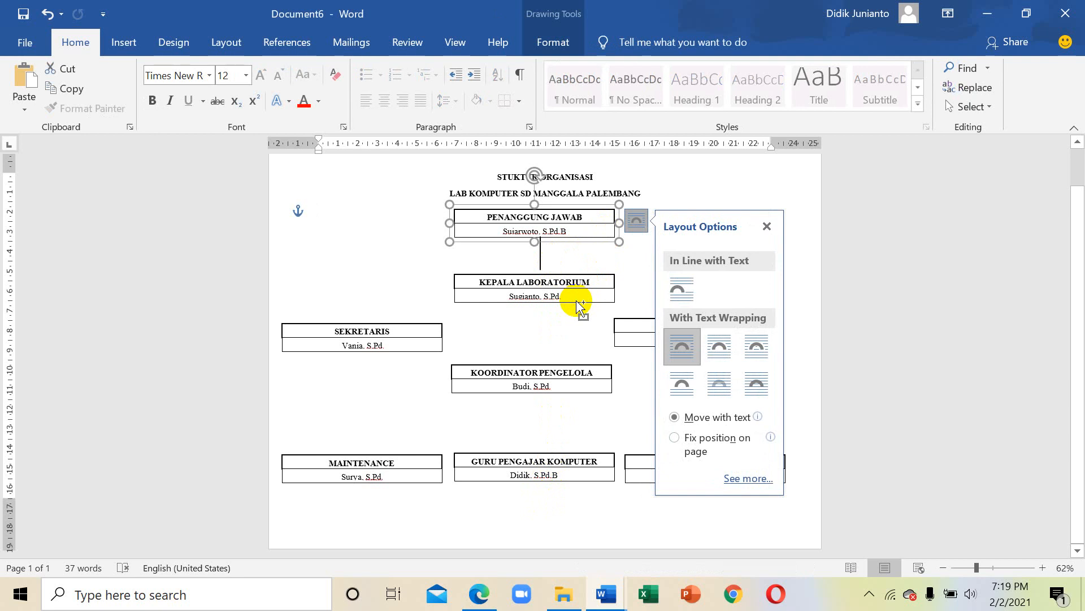
{"action": "left_click", "coordinate": [577, 302], "text": "ctrl"}
{"action": "left_click", "coordinate": [568, 368], "text": "ctrl"}
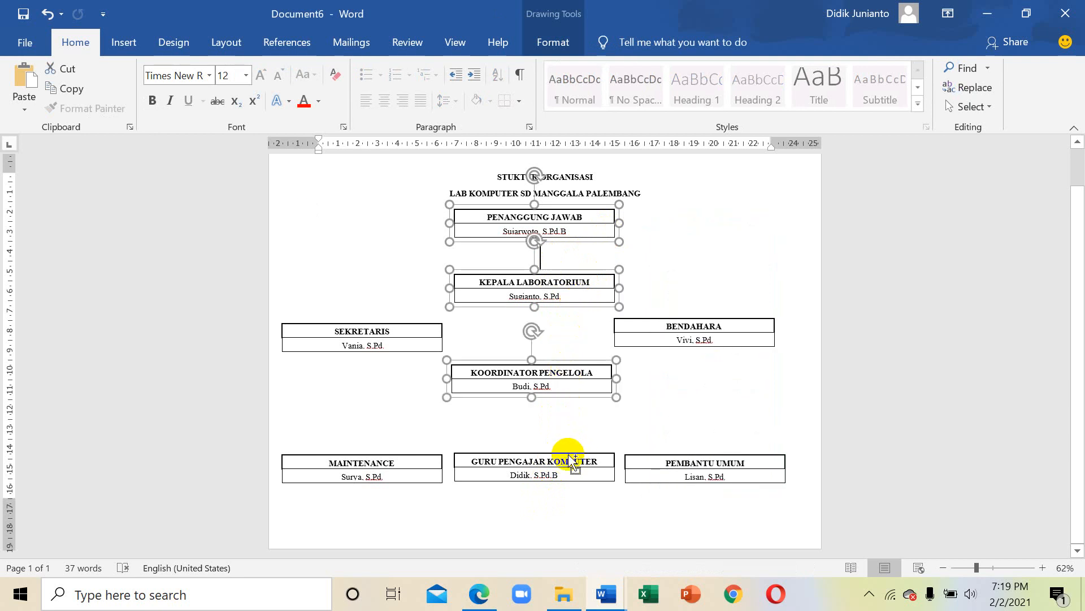
{"action": "left_click", "coordinate": [573, 461], "text": "ctrl"}
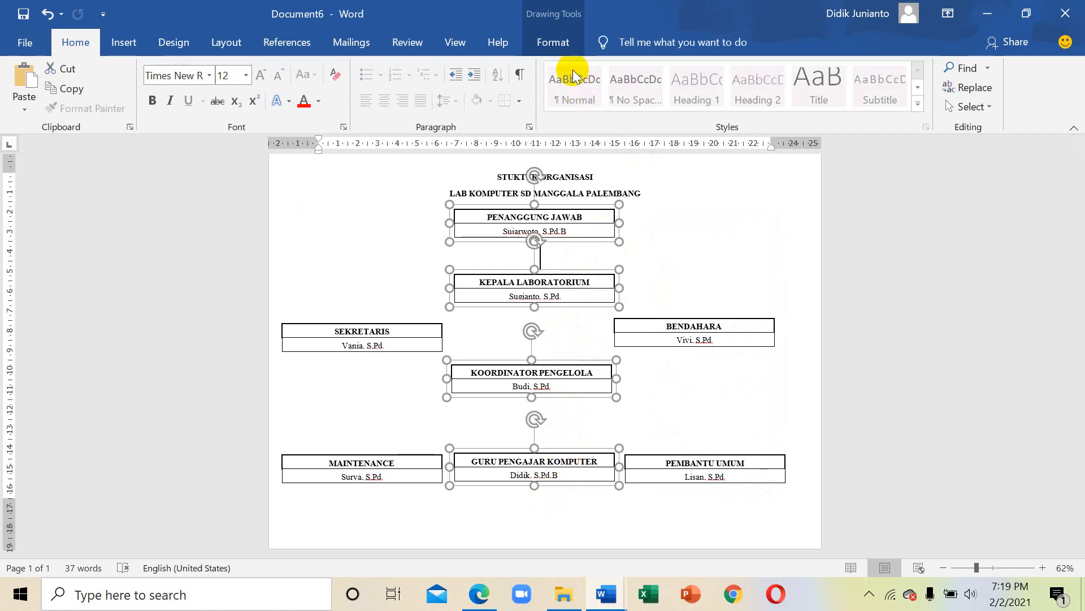
{"action": "left_click", "coordinate": [553, 42]}
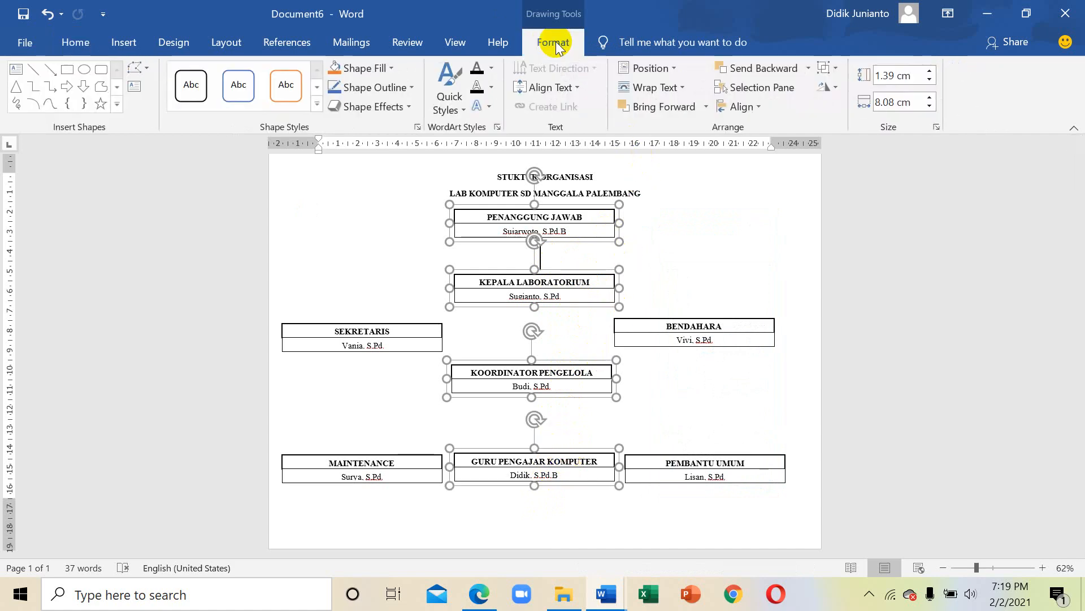
{"action": "left_click", "coordinate": [742, 107]}
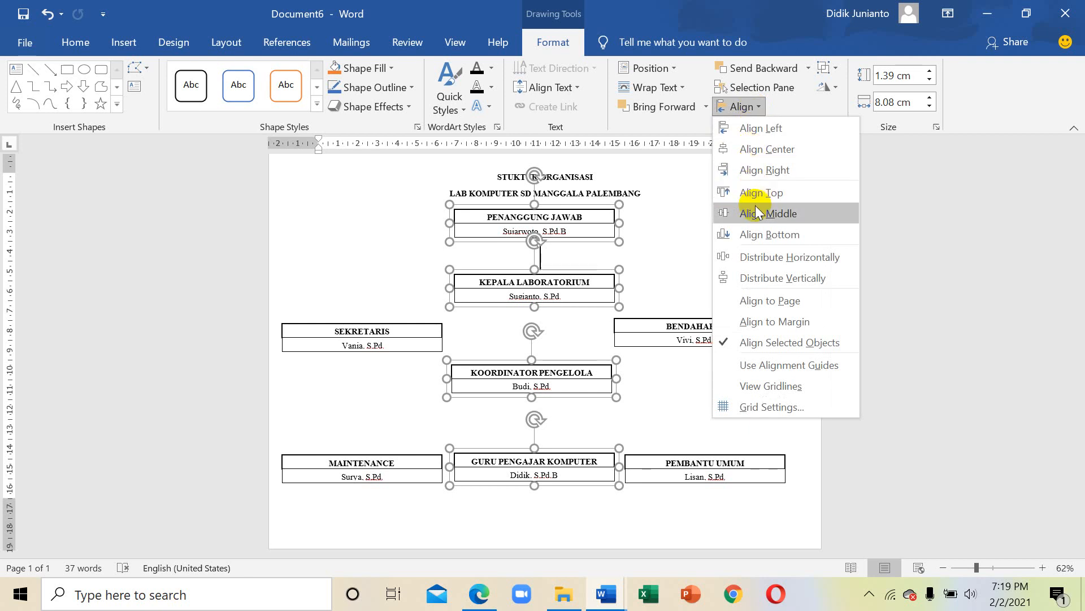
{"action": "left_click", "coordinate": [765, 150]}
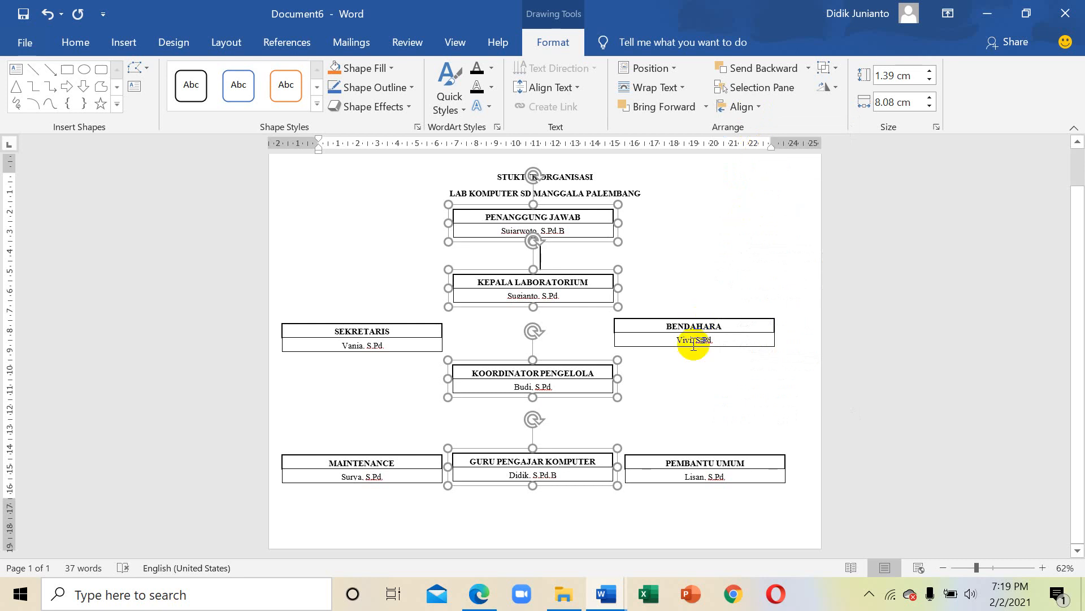
{"action": "left_click", "coordinate": [681, 406]}
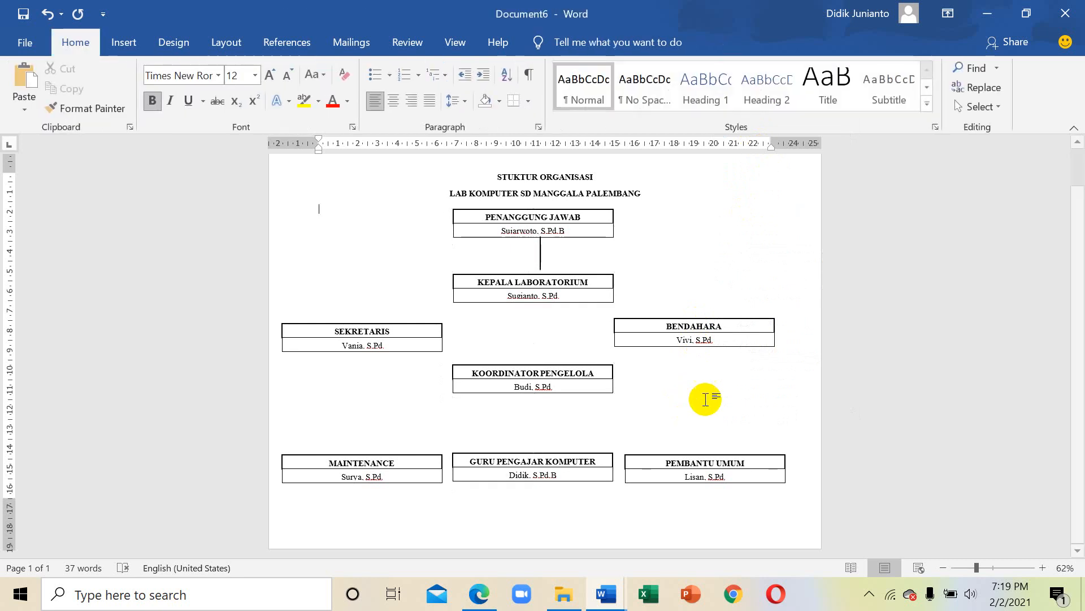
Align the SEKRETARIS and BENDAHARA groups with each other using Align Top
{"action": "left_click", "coordinate": [387, 326]}
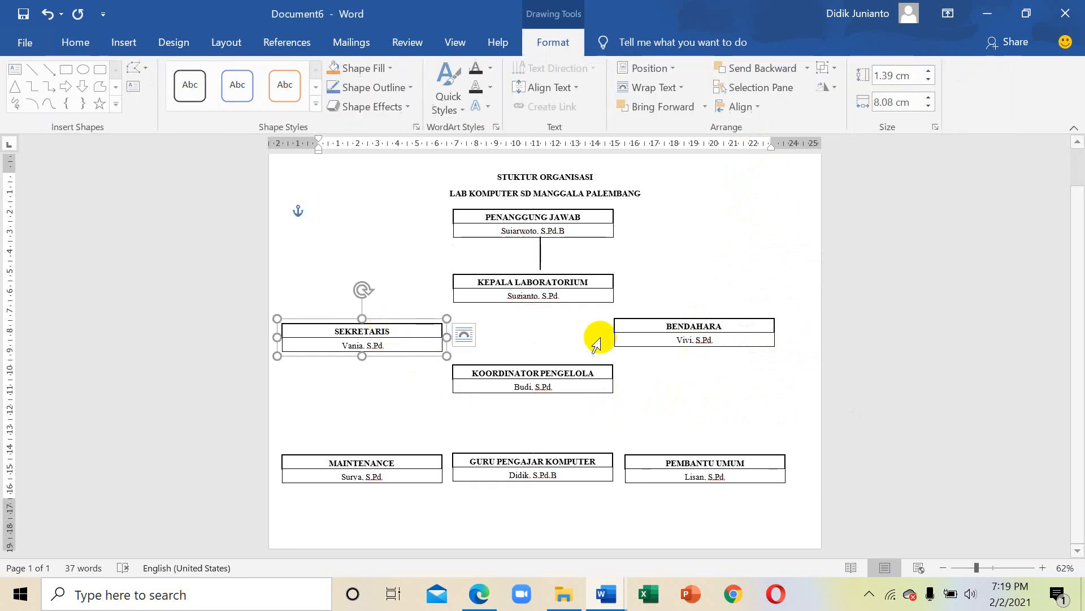
{"action": "left_click", "coordinate": [693, 326], "text": "shift"}
{"action": "left_click", "coordinate": [755, 107]}
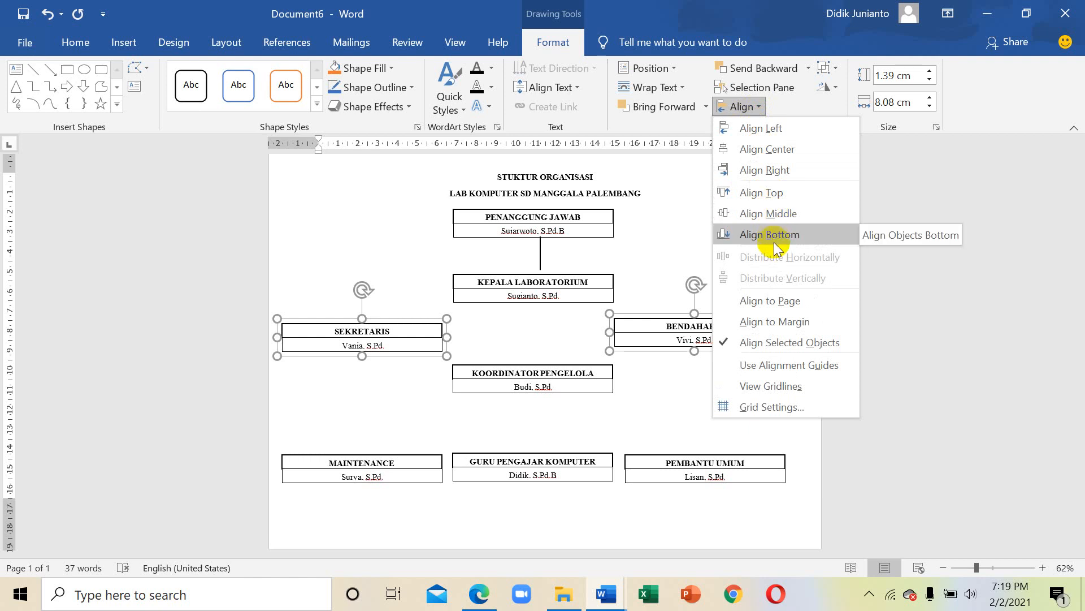
{"action": "left_click", "coordinate": [773, 195]}
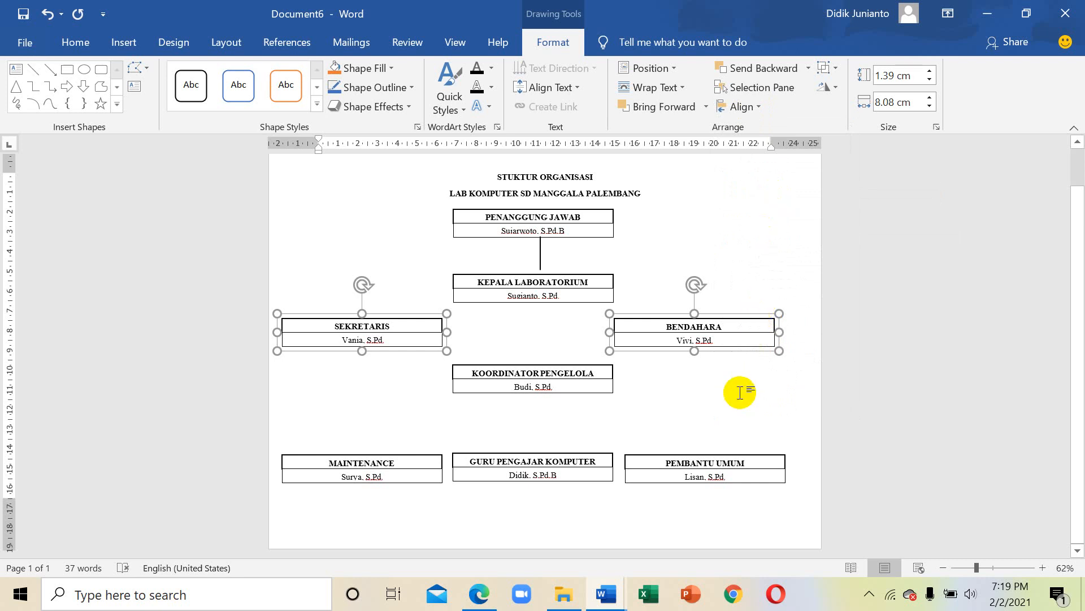
Nudge the SEKRETARIS and BENDAHARA groups together slightly to the right in fine increments
{"action": "key", "text": "ctrl+Right"}
{"action": "key", "text": "ctrl+Right"}
{"action": "key", "text": "ctrl+Right"}
{"action": "key", "text": "ctrl+Right"}
{"action": "key", "text": "ctrl+Right"}
{"action": "key", "text": "ctrl+Right"}
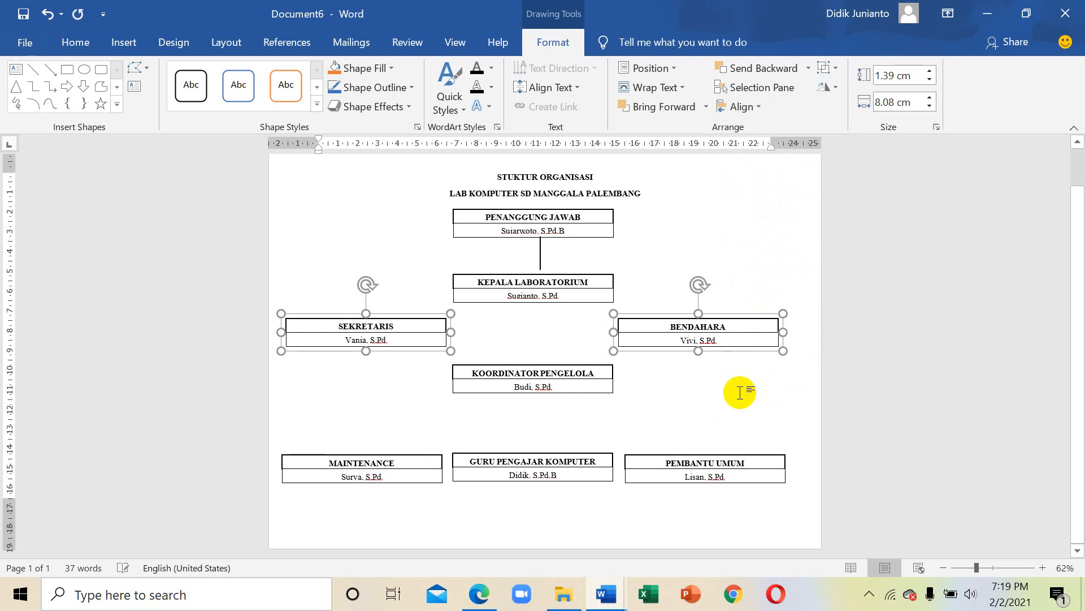
{"action": "key", "text": "ctrl+Right"}
{"action": "key", "text": "ctrl+Right"}
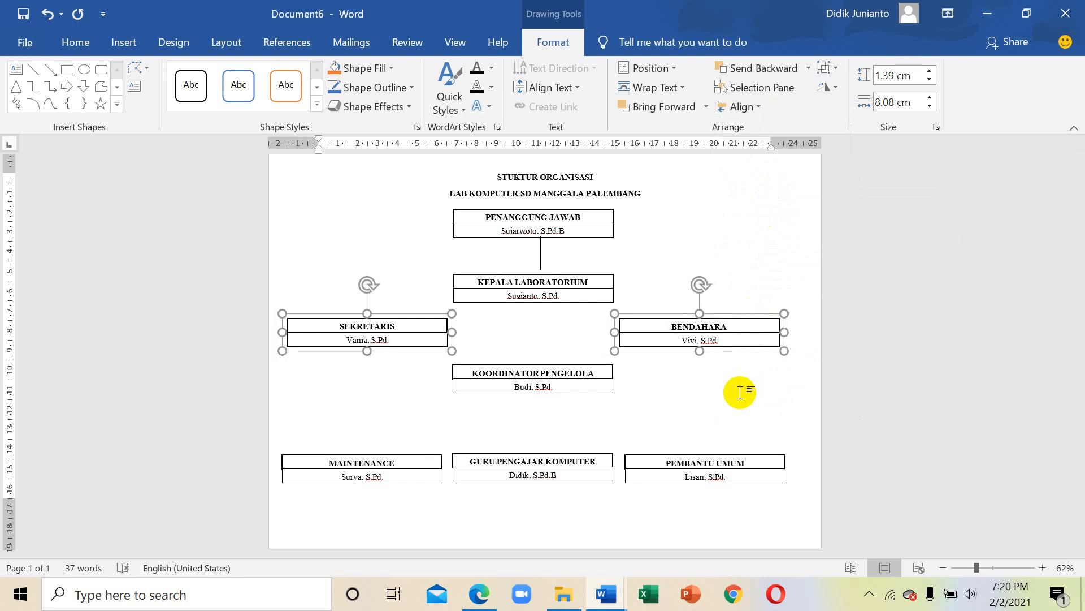
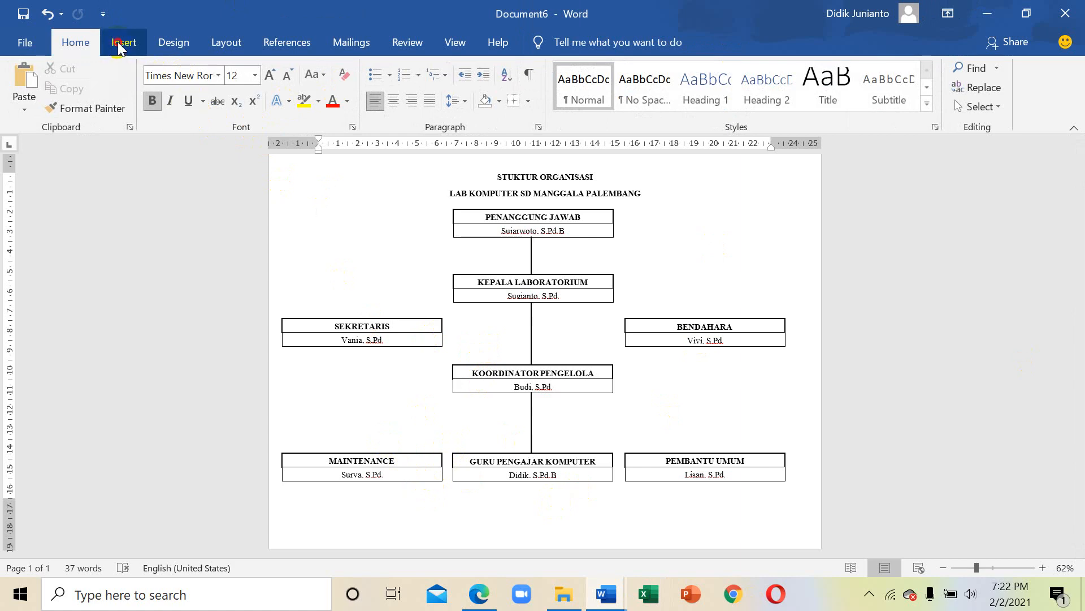
Draw a straight horizontal line about 9.25 cm long from the SEKRETARIS group's right edge to the BENDAHARA group's left edge
{"action": "left_click", "coordinate": [237, 69]}
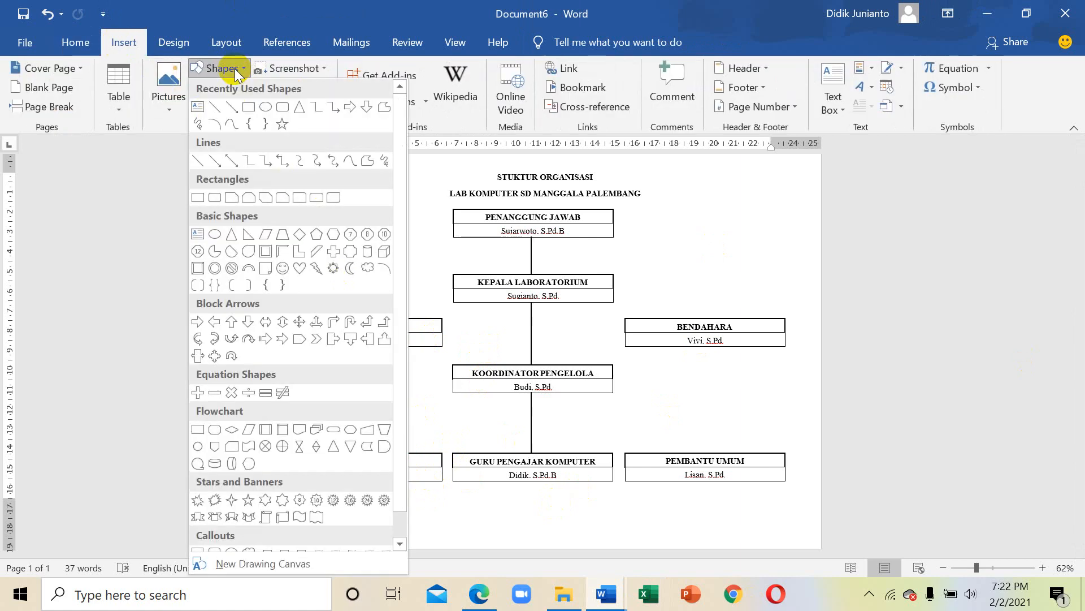
{"action": "left_click", "coordinate": [204, 108]}
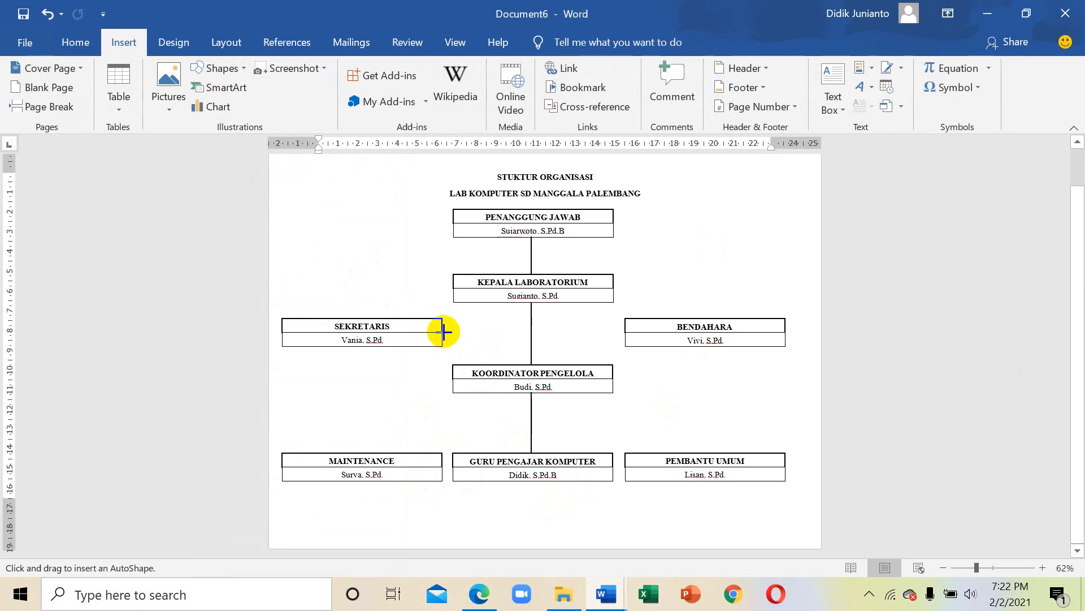
{"action": "left_click_drag", "start_coordinate": [442, 332], "coordinate": [625, 332]}
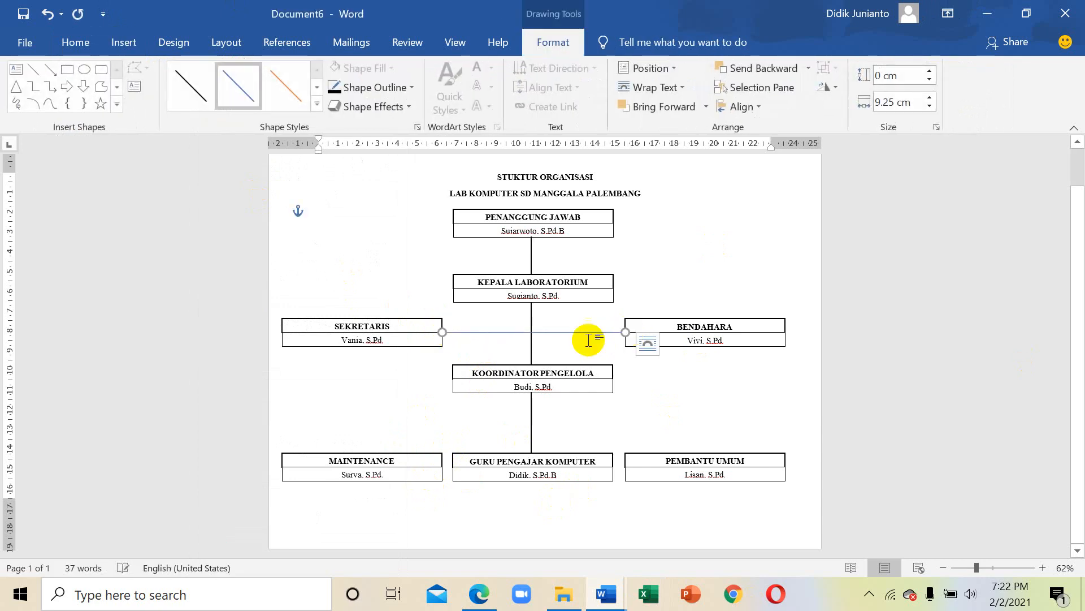
Format the line between the SEKRETARIS and BENDAHARA groups with a 1½ pt weight and black outline
{"action": "left_click", "coordinate": [412, 88]}
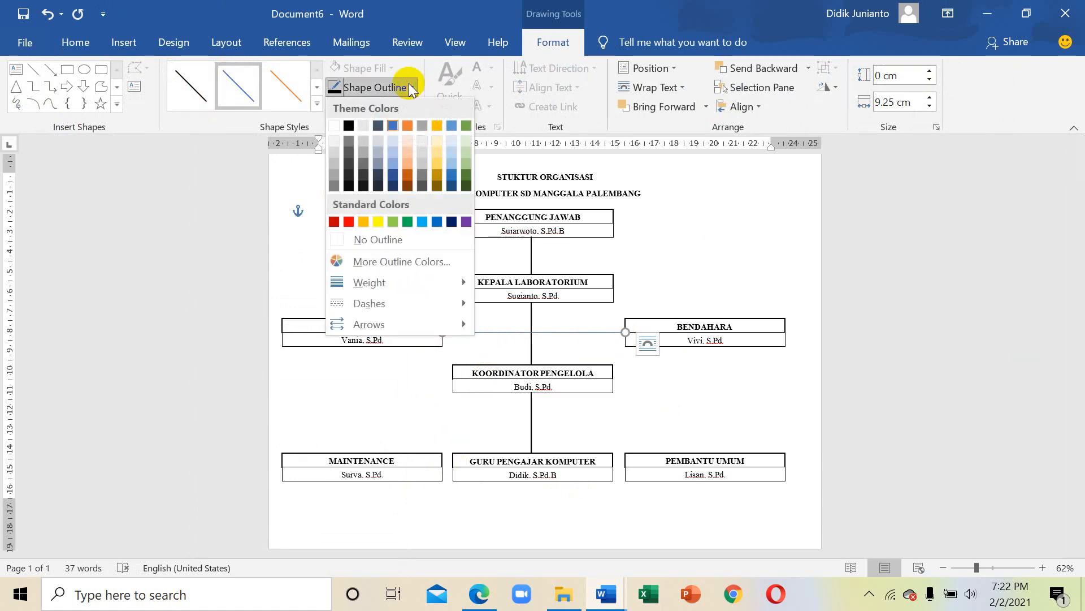
{"action": "mouse_move", "coordinate": [426, 286]}
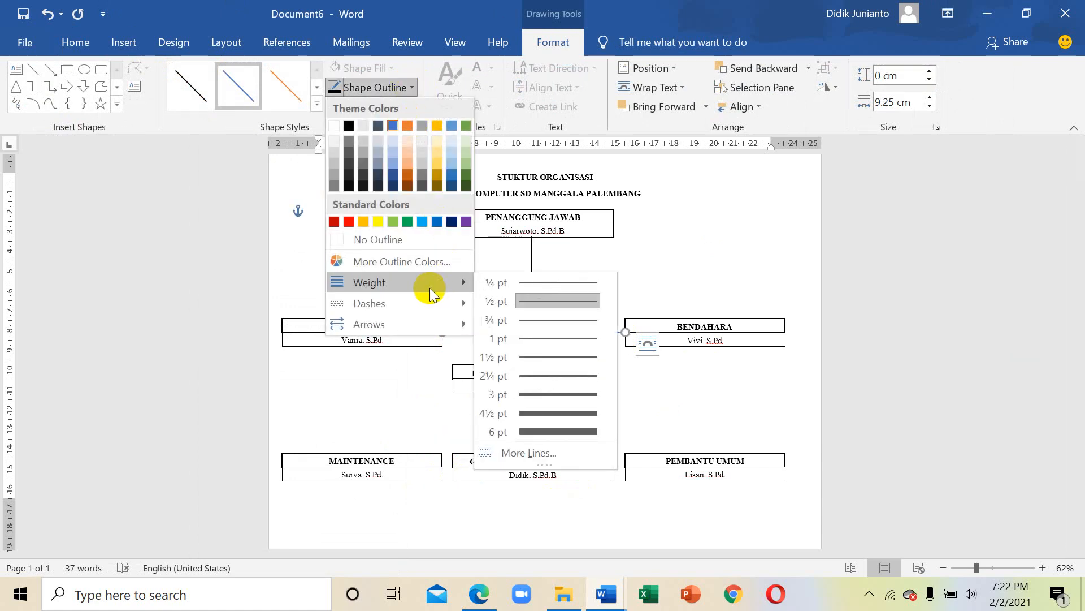
{"action": "left_click", "coordinate": [546, 357]}
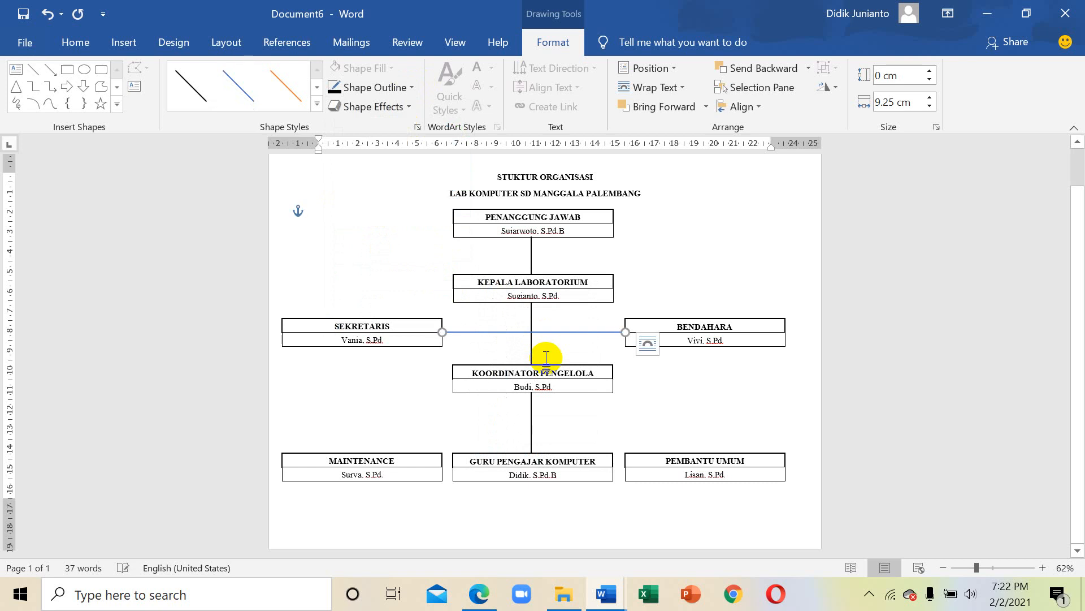
{"action": "left_click", "coordinate": [407, 91]}
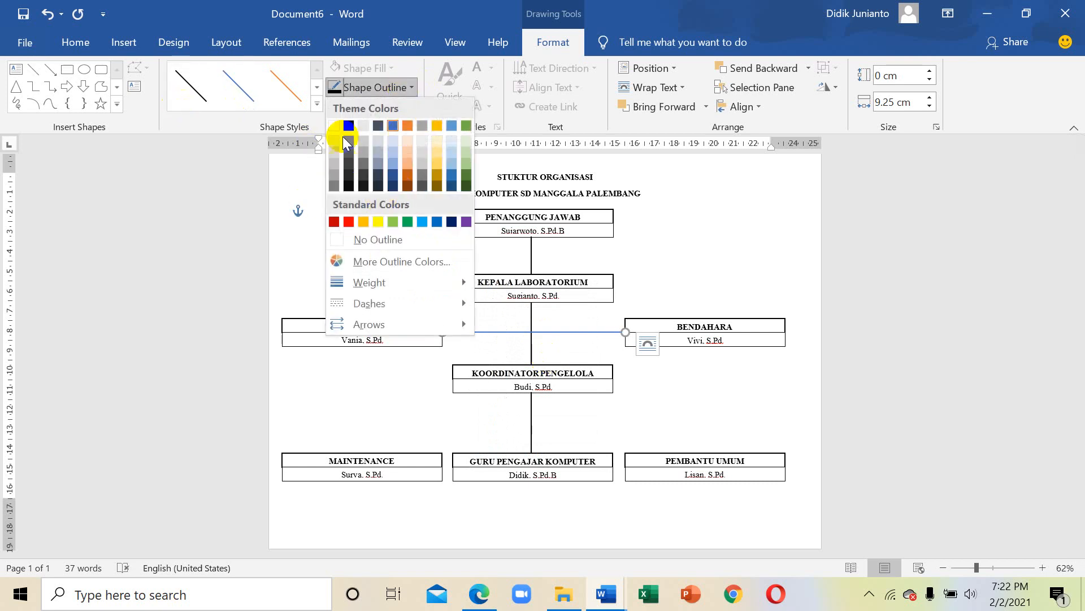
{"action": "left_click", "coordinate": [348, 126]}
Change the line between SEKRETARIS and BENDAHARA to a dashed style
{"action": "left_click", "coordinate": [410, 87]}
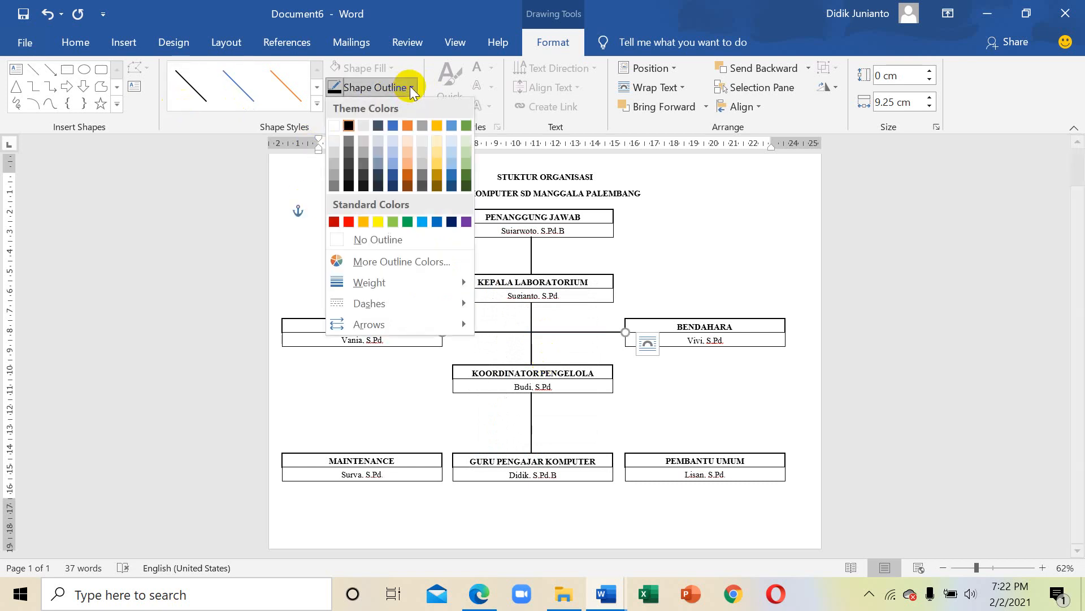
{"action": "mouse_move", "coordinate": [435, 305]}
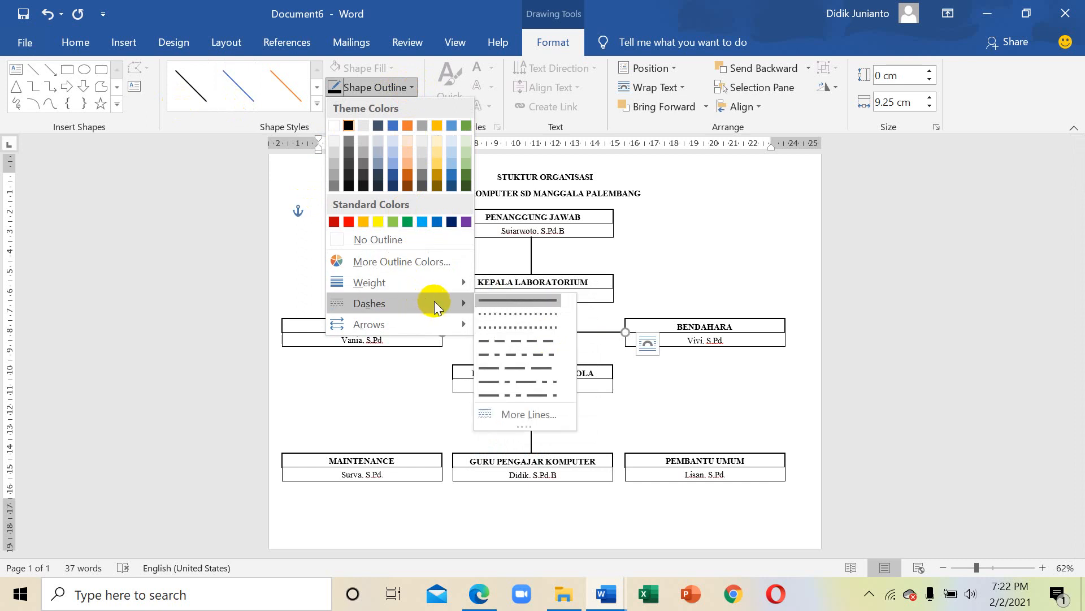
{"action": "left_click", "coordinate": [520, 339]}
{"action": "left_click", "coordinate": [689, 409]}
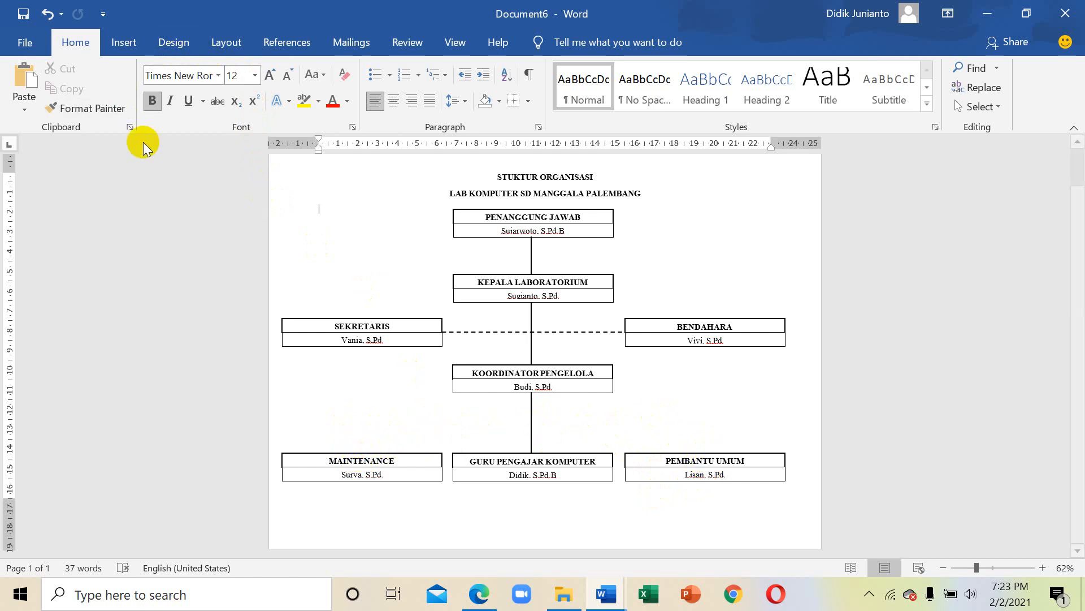
Draw a straight horizontal line about 17.52 cm long above the bottom row, from above MAINTENANCE to above PEMBANTU UMUM
{"action": "left_click", "coordinate": [120, 42]}
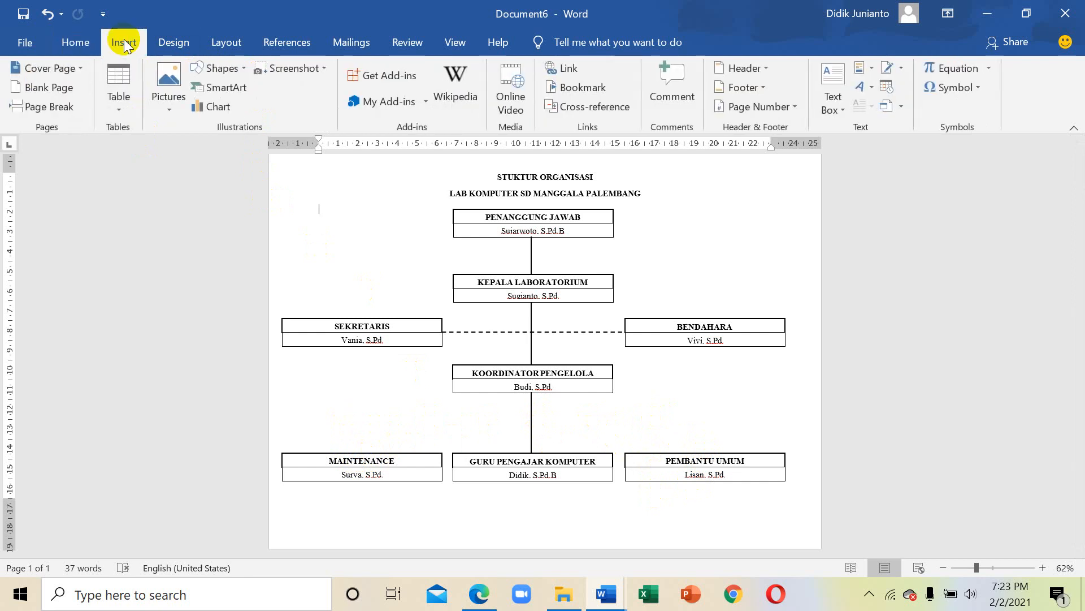
{"action": "left_click", "coordinate": [244, 68]}
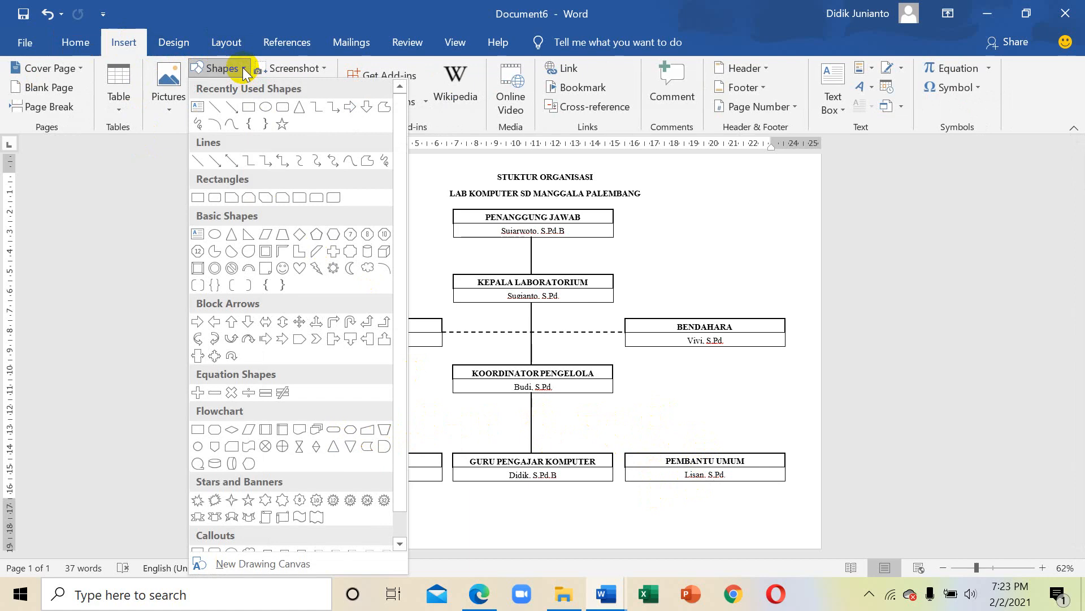
{"action": "left_click", "coordinate": [216, 110]}
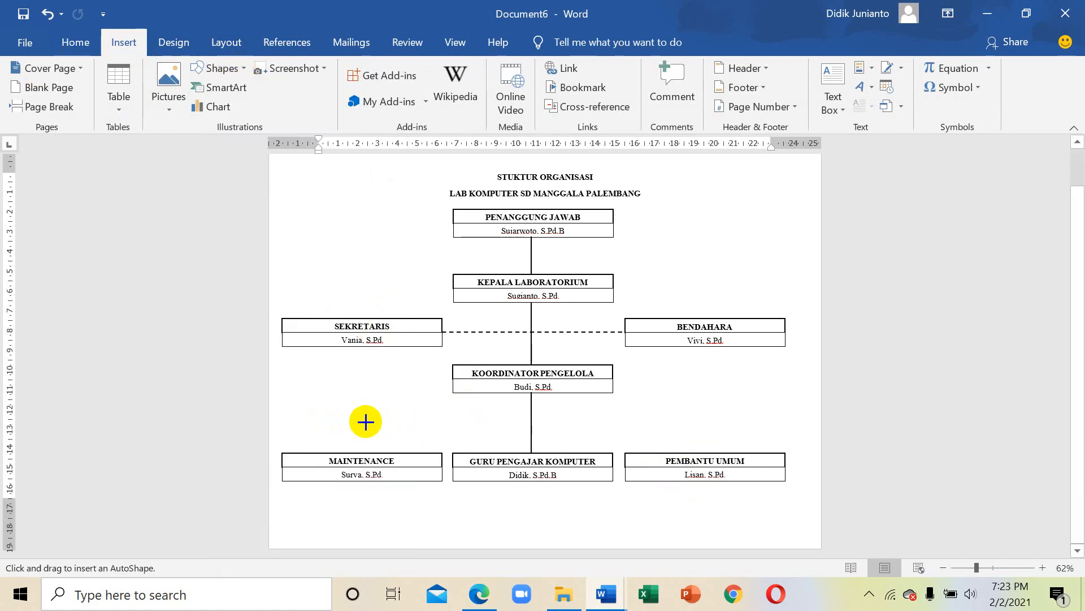
{"action": "left_click_drag", "start_coordinate": [364, 420], "coordinate": [711, 420]}
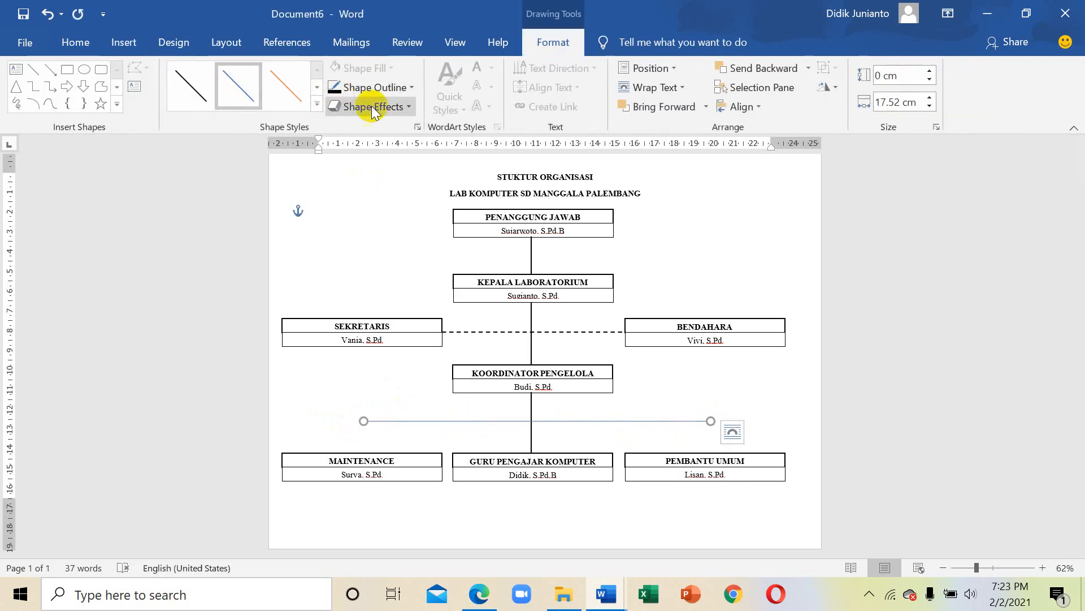
Format the horizontal line above the bottom row with a 1½ pt weight and black outline
{"action": "left_click", "coordinate": [402, 87]}
{"action": "mouse_move", "coordinate": [400, 287]}
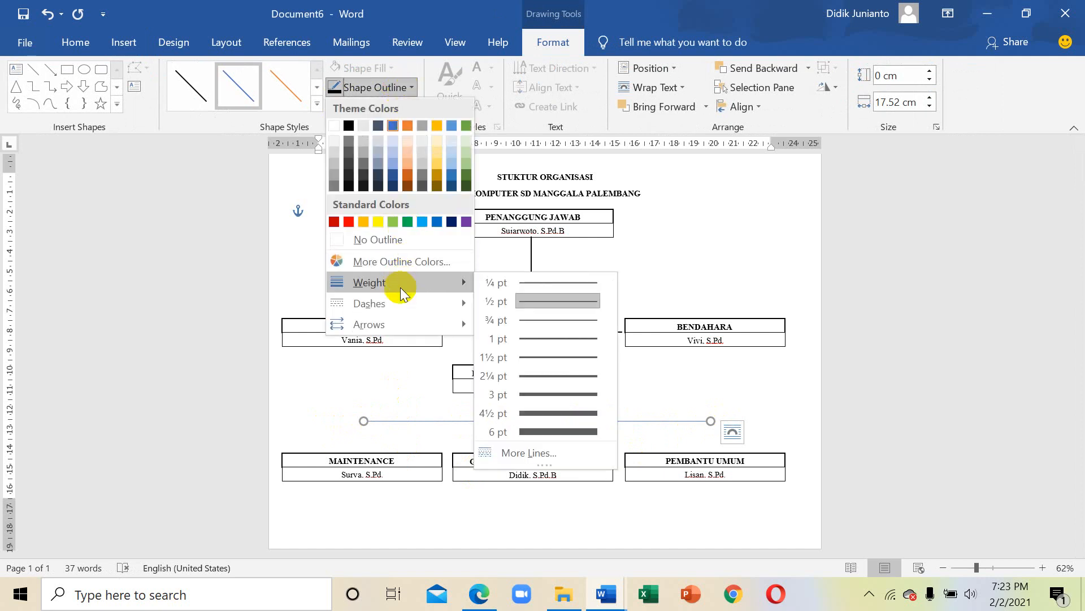
{"action": "left_click", "coordinate": [525, 356]}
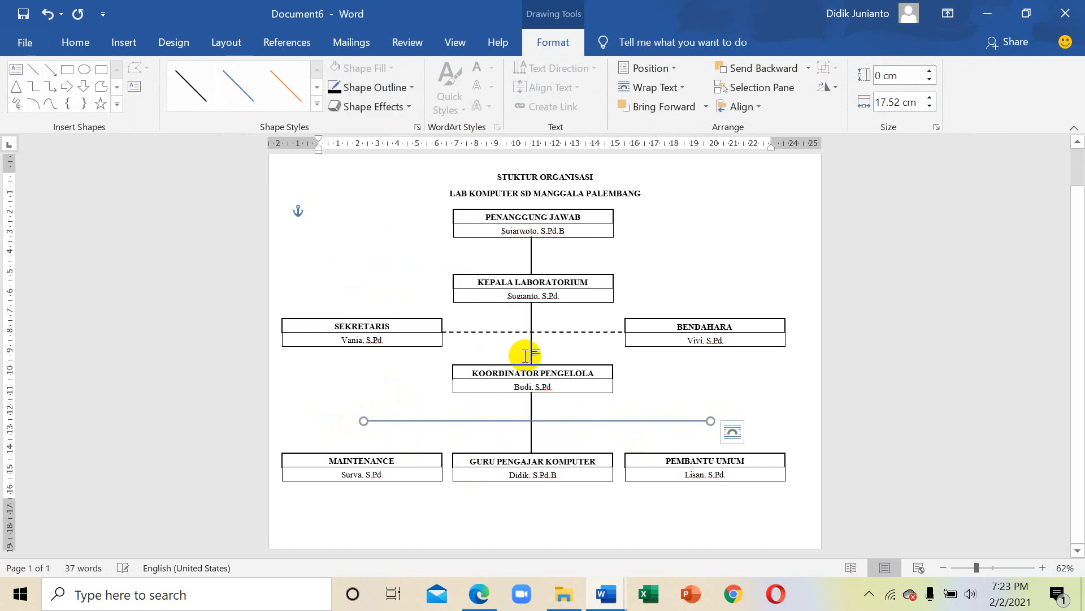
{"action": "left_click", "coordinate": [396, 87]}
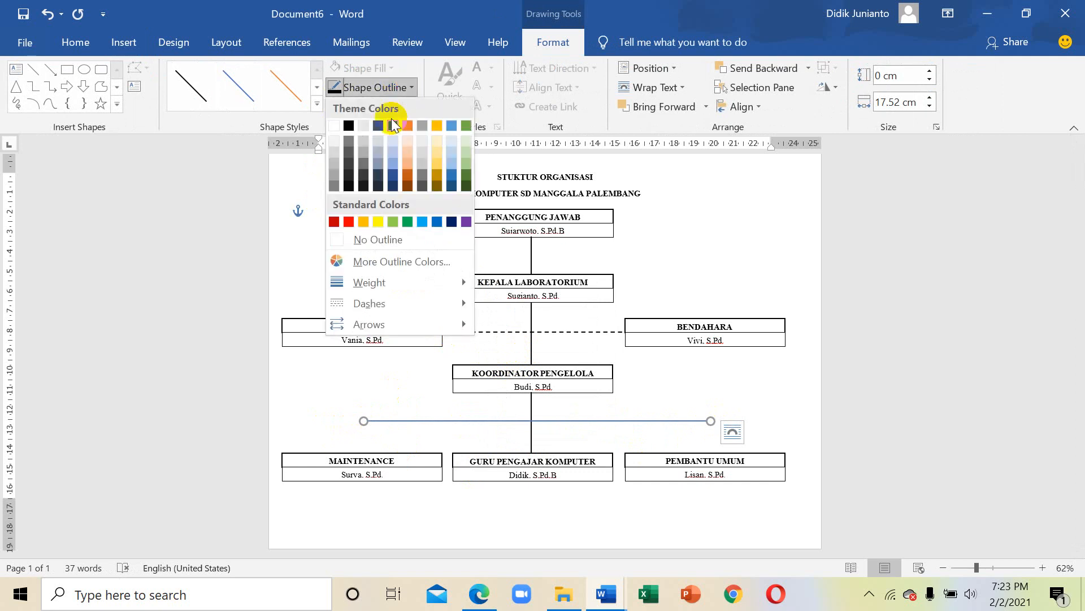
{"action": "left_click", "coordinate": [348, 125]}
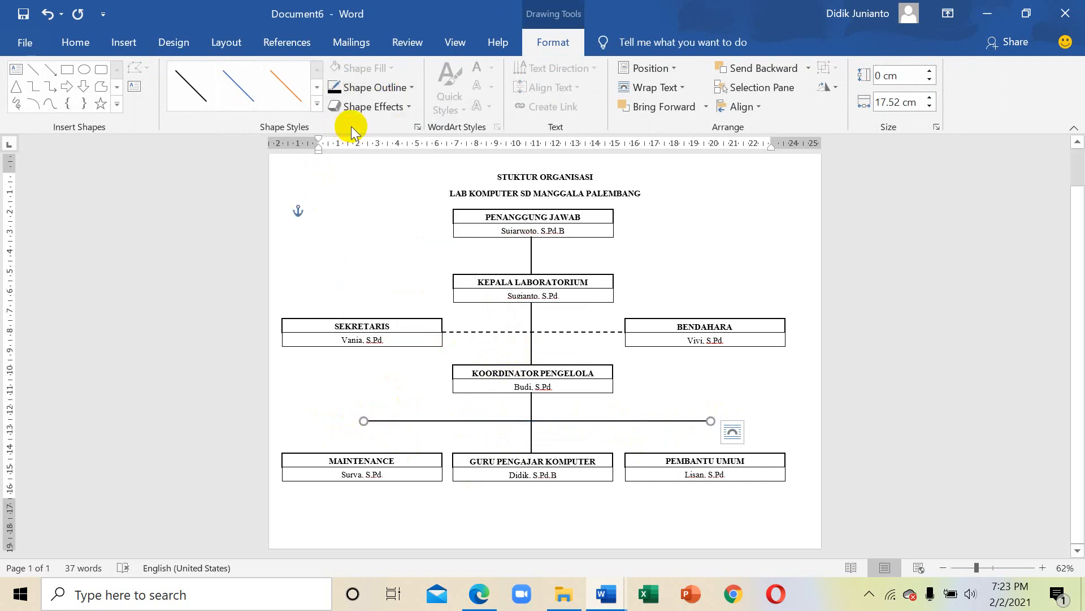
{"action": "left_click", "coordinate": [812, 413]}
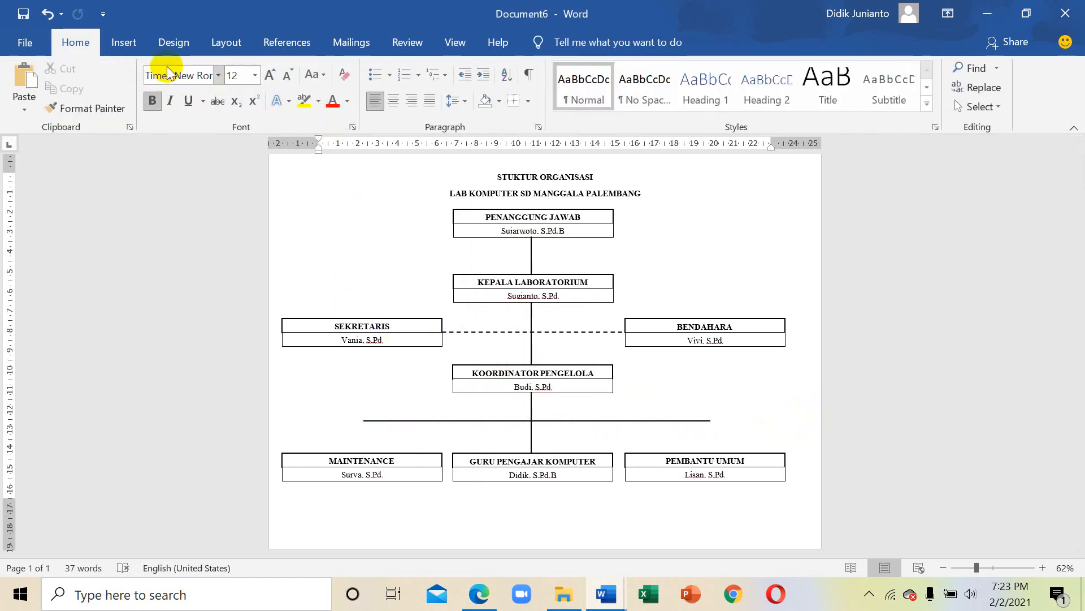
Draw a vertical line about 1.63 cm long from the horizontal line's left end down to the MAINTENANCE box
{"action": "left_click", "coordinate": [126, 43]}
{"action": "left_click", "coordinate": [222, 68]}
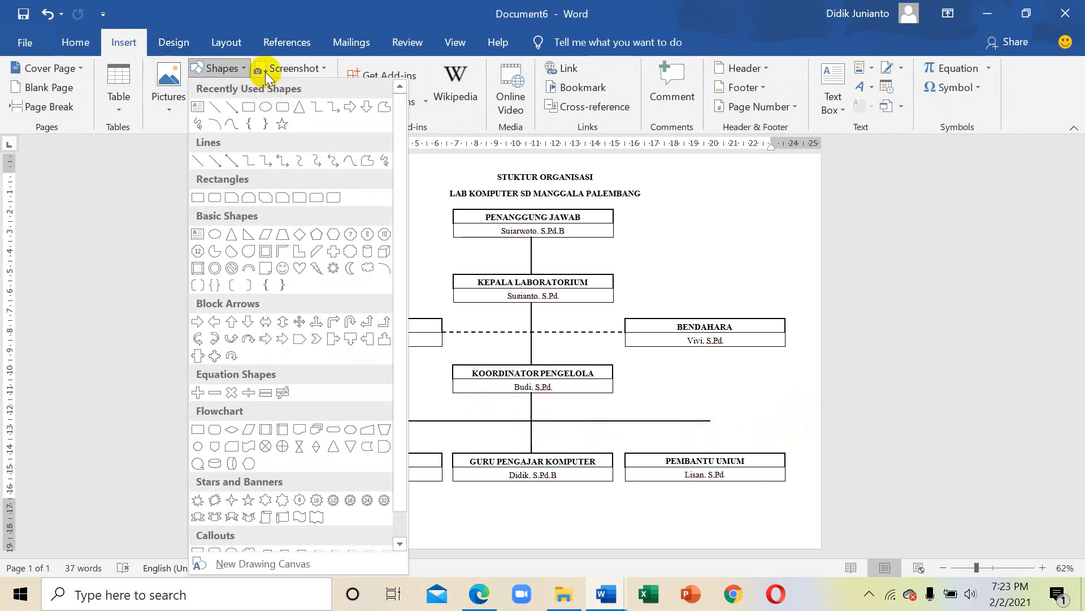
{"action": "left_click", "coordinate": [215, 106]}
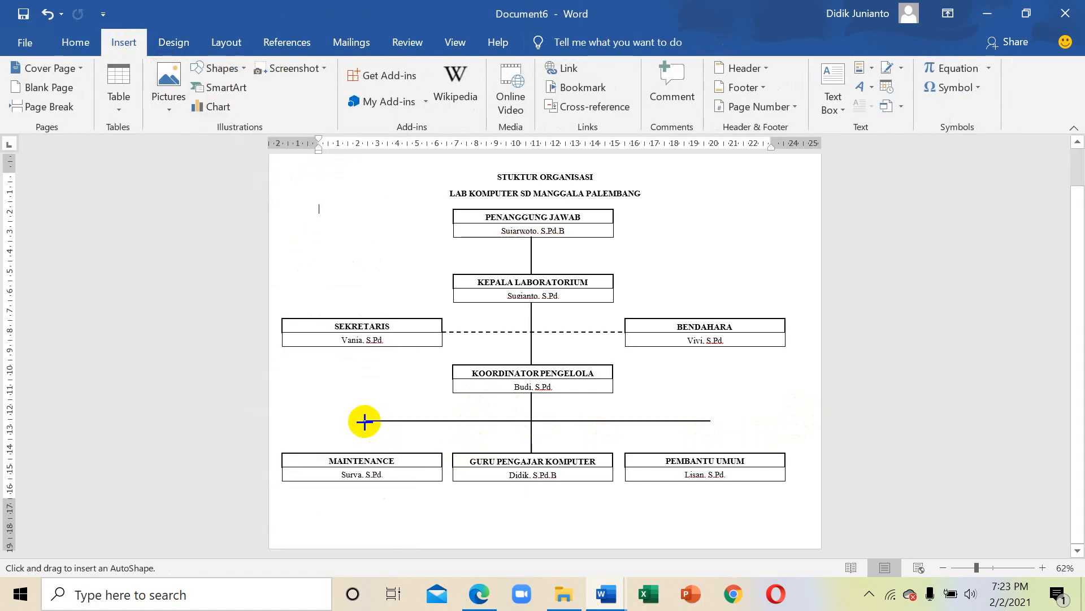
{"action": "left_click_drag", "start_coordinate": [364, 420], "coordinate": [364, 453]}
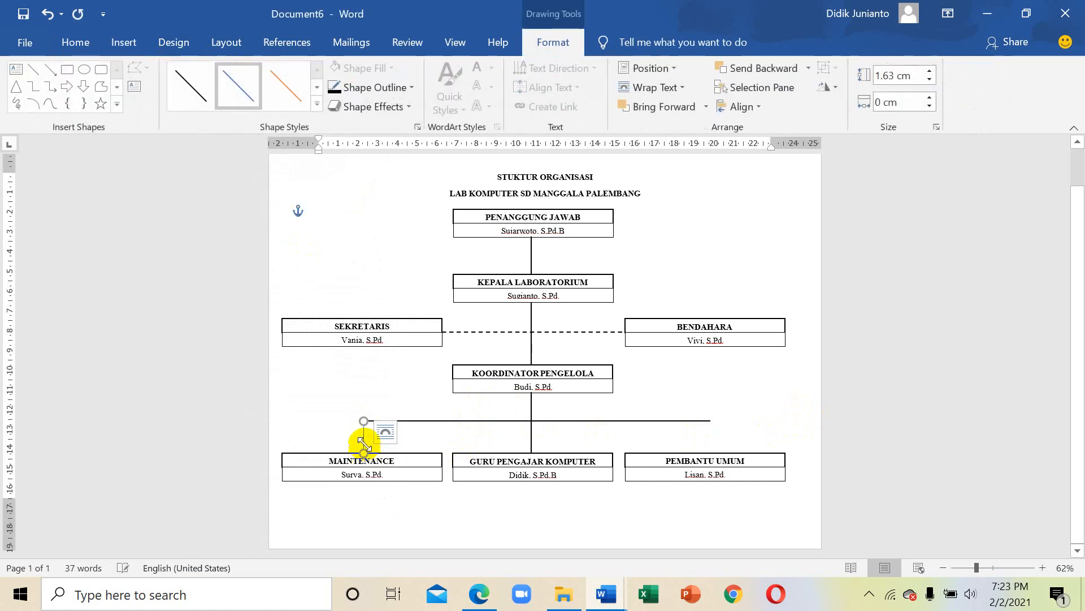
Format the vertical line above MAINTENANCE with a black outline and 1½ pt weight
{"action": "left_click", "coordinate": [405, 89]}
{"action": "left_click", "coordinate": [348, 126]}
{"action": "left_click", "coordinate": [403, 88]}
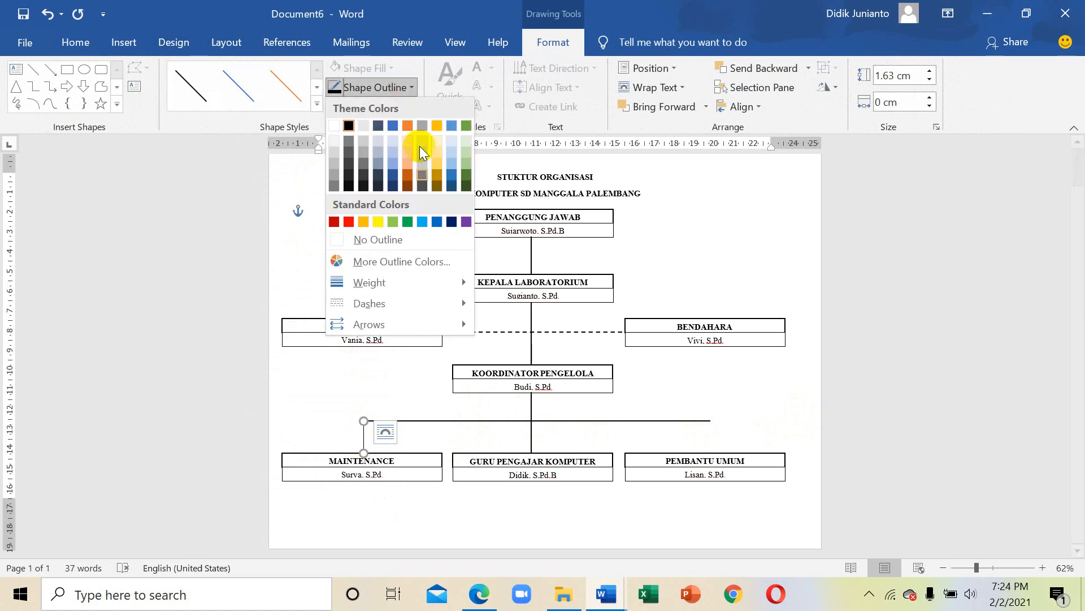
{"action": "mouse_move", "coordinate": [416, 285]}
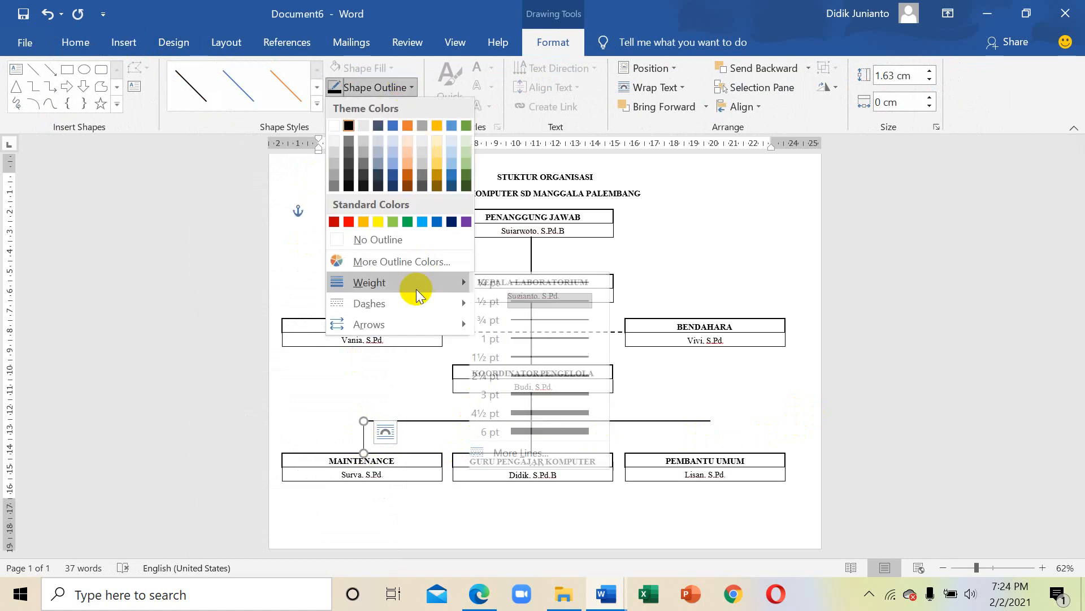
{"action": "left_click", "coordinate": [528, 359]}
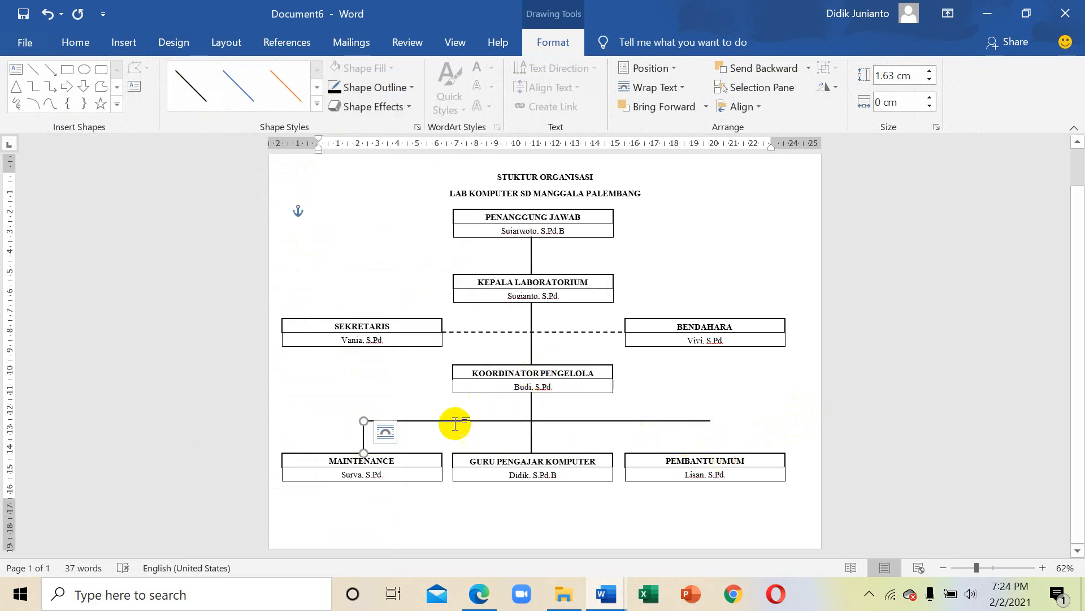
Copy the vertical line above MAINTENANCE and paste a duplicate into the document
{"action": "right_click", "coordinate": [364, 436]}
{"action": "left_click", "coordinate": [419, 164]}
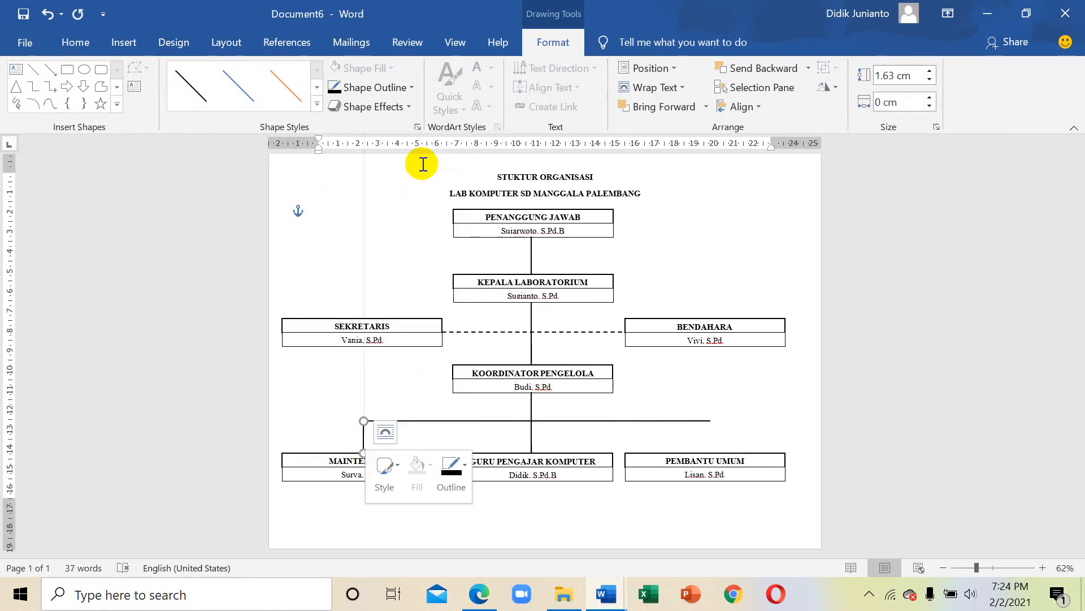
{"action": "left_click", "coordinate": [711, 232]}
{"action": "right_click", "coordinate": [713, 235]}
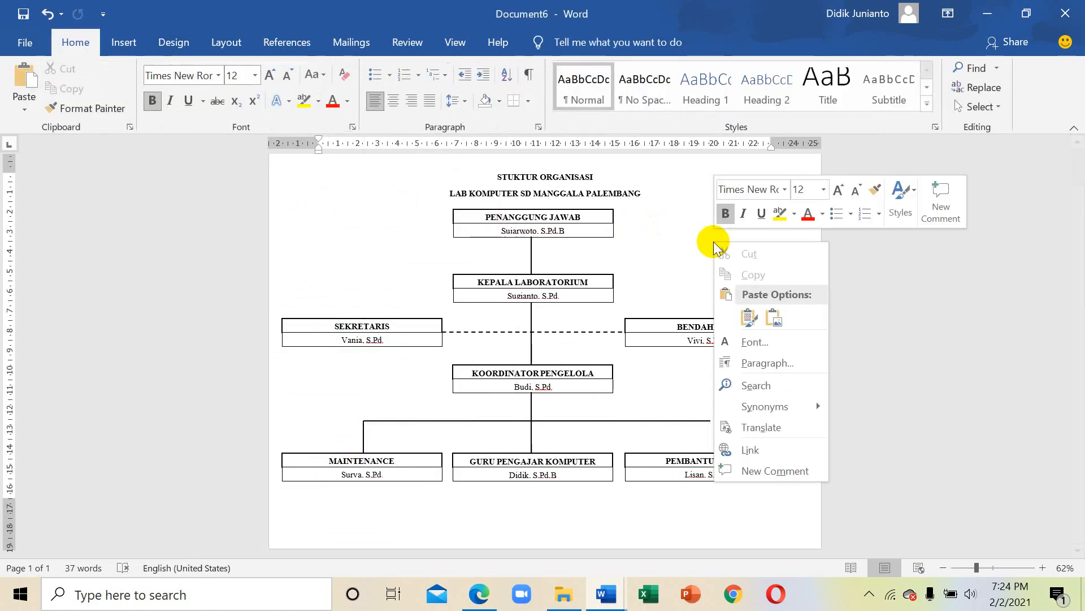
{"action": "left_click", "coordinate": [748, 317]}
Move the pasted vertical line so it joins the horizontal line's right end to the PEMBANTU UMUM box
{"action": "left_click", "coordinate": [319, 220]}
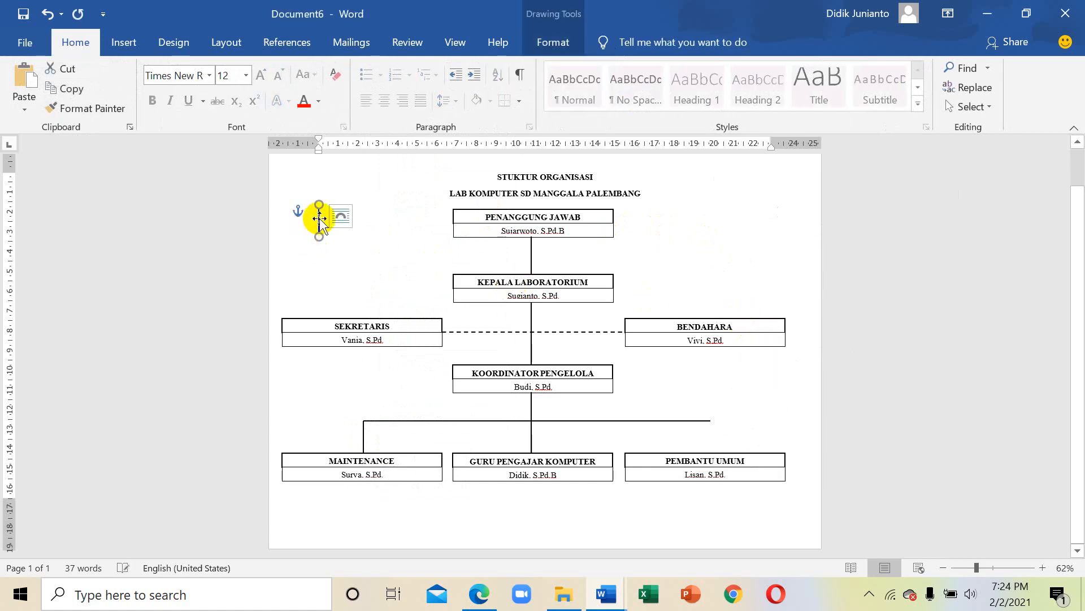
{"action": "left_click_drag", "start_coordinate": [319, 221], "coordinate": [714, 430]}
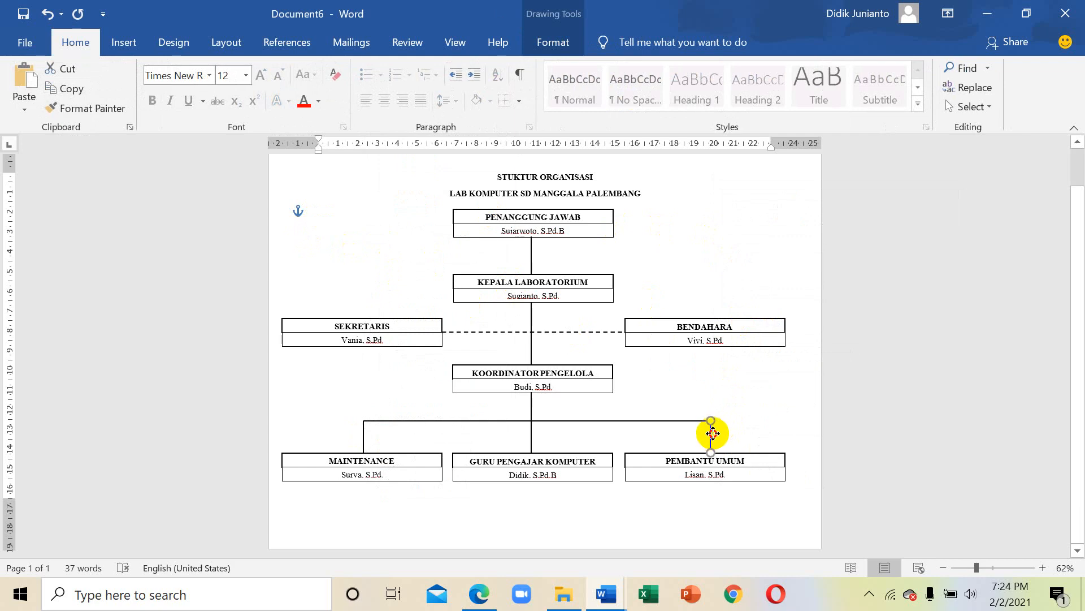
{"action": "left_click", "coordinate": [772, 394]}
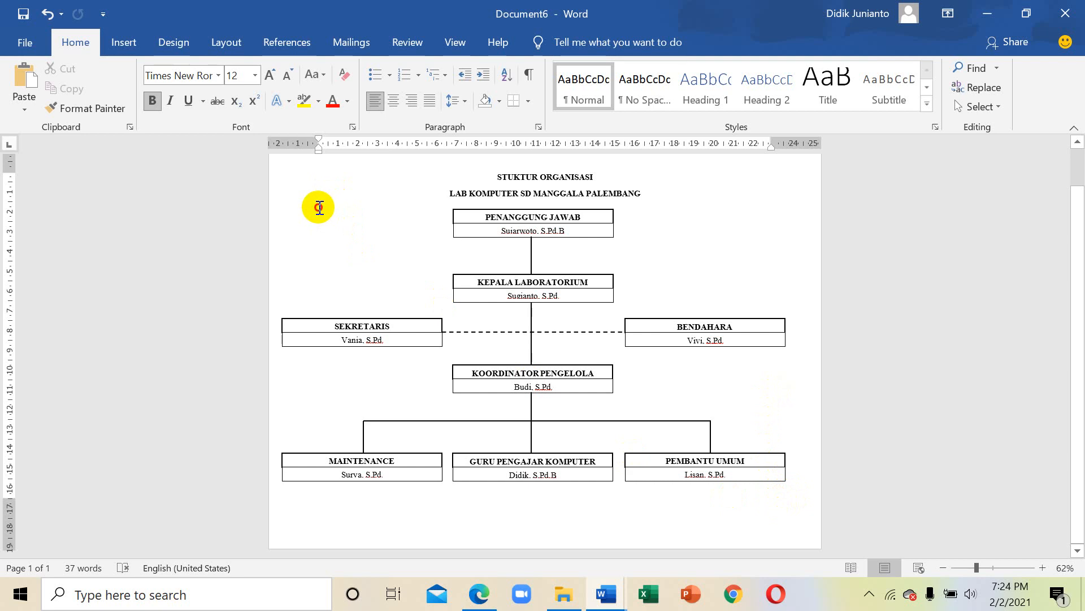
{"action": "left_click_drag", "start_coordinate": [320, 208], "coordinate": [555, 262]}
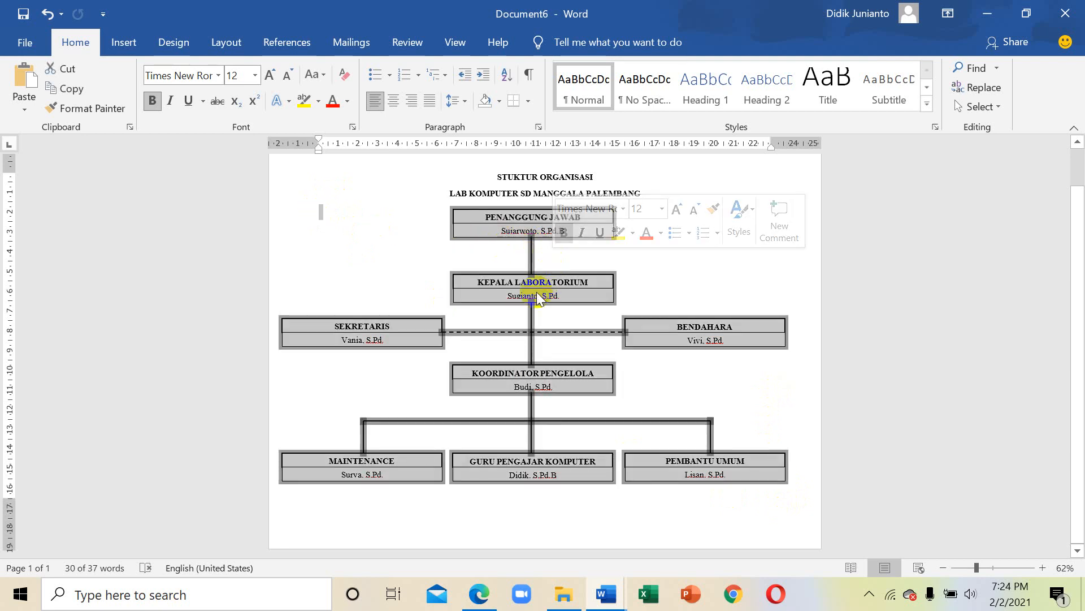
{"action": "right_click", "coordinate": [515, 285]}
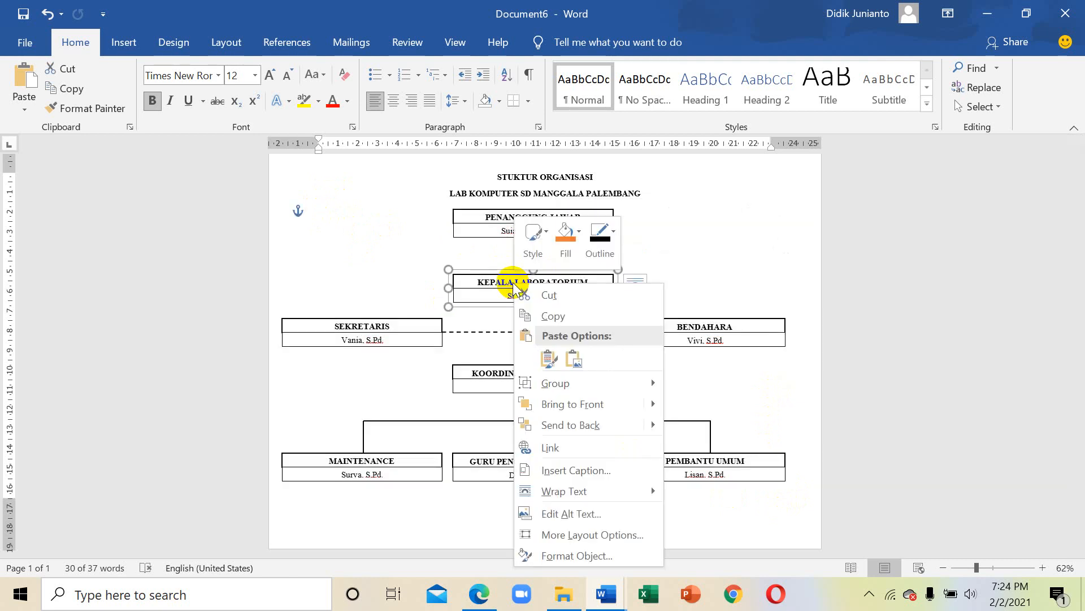
{"action": "left_click", "coordinate": [317, 195]}
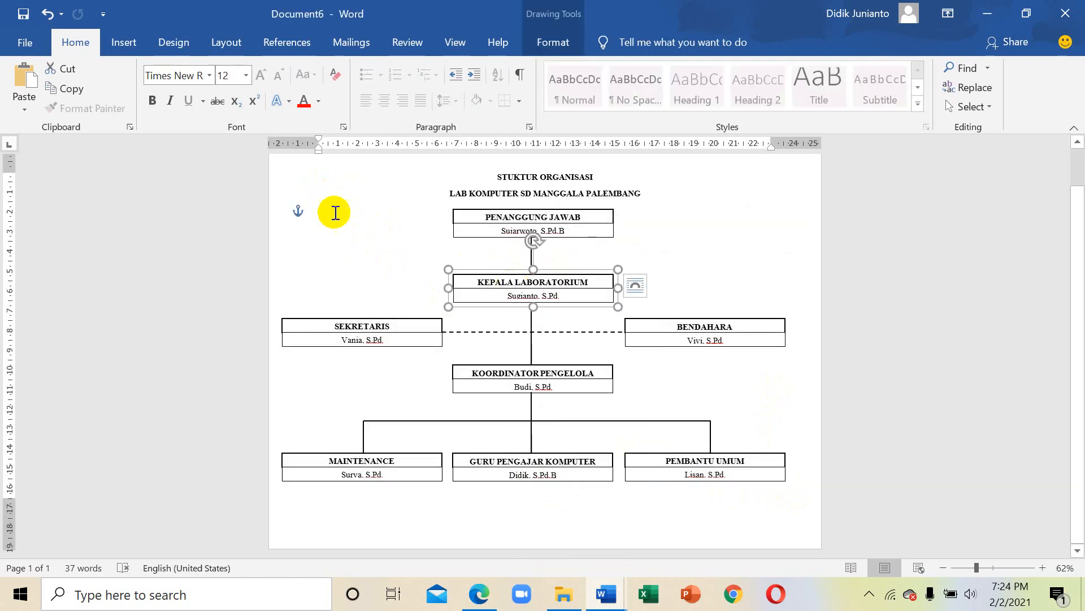
{"action": "left_click_drag", "start_coordinate": [313, 211], "coordinate": [536, 279]}
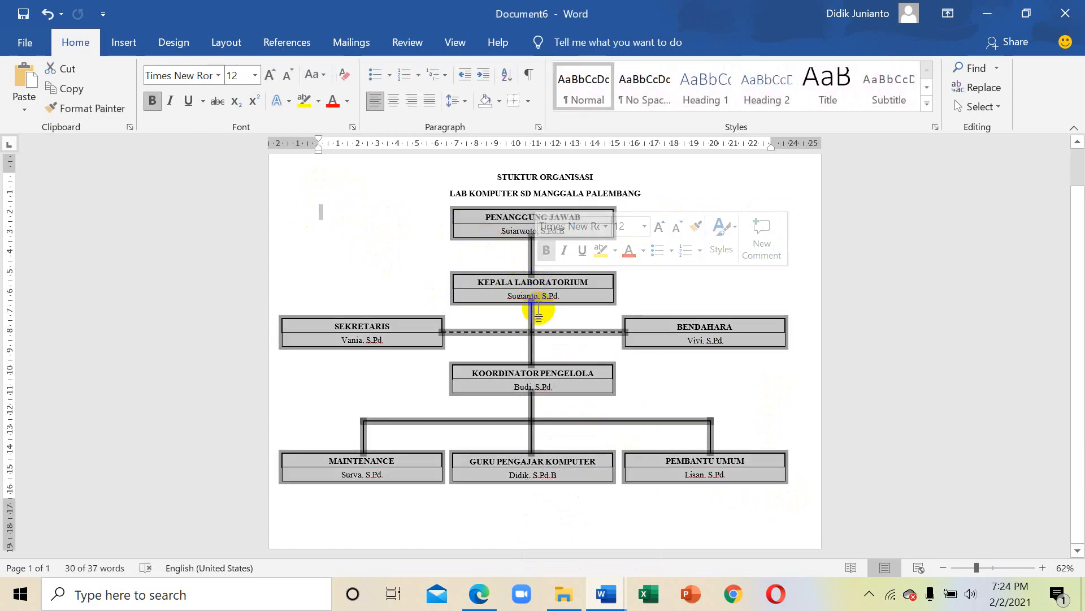
{"action": "left_click", "coordinate": [540, 382]}
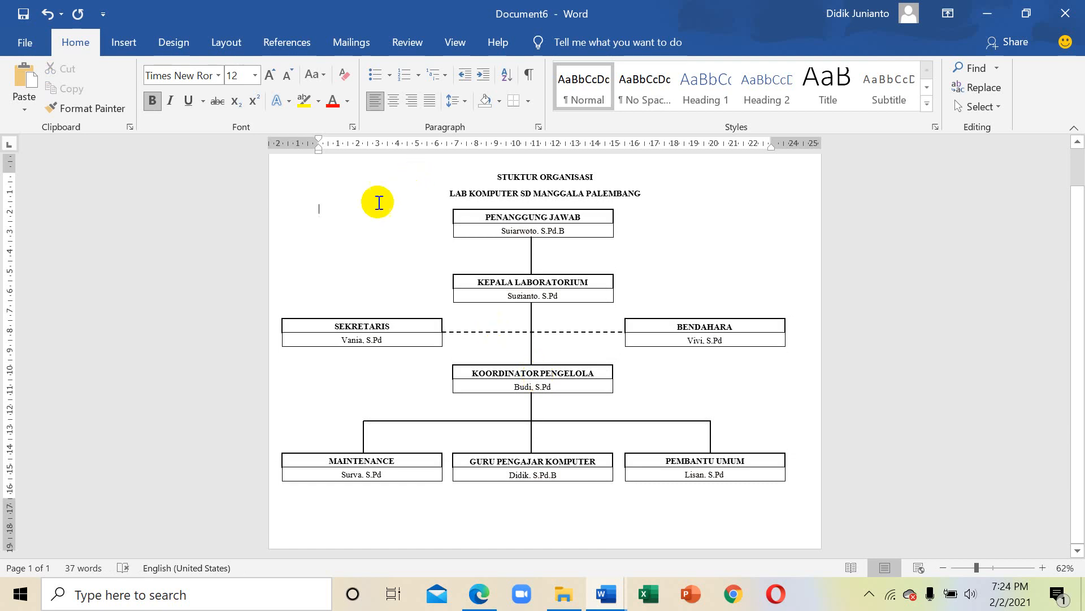
{"action": "left_click_drag", "start_coordinate": [318, 209], "coordinate": [610, 365]}
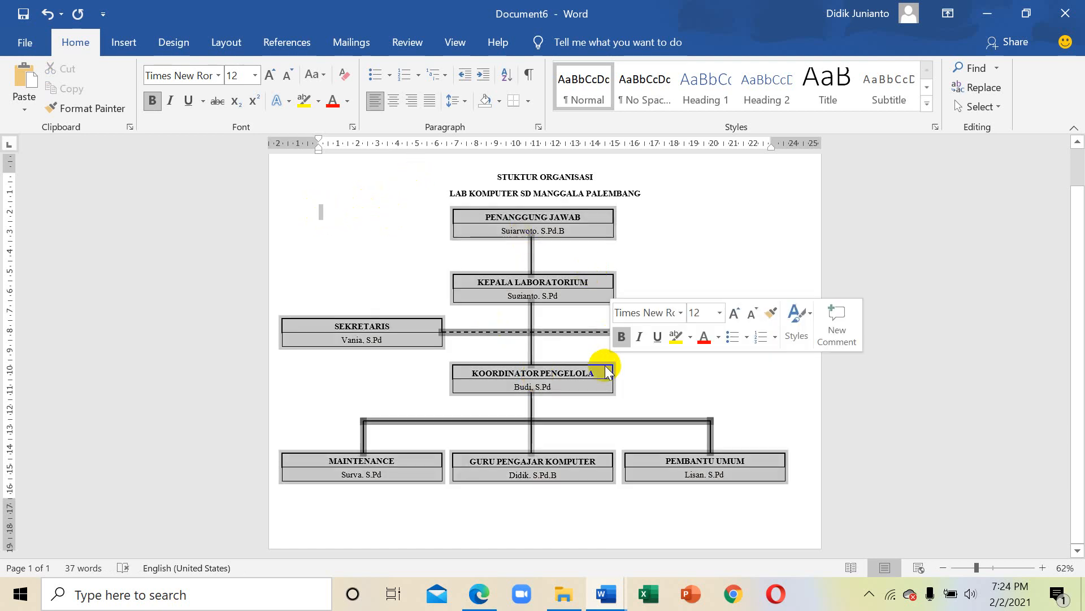
{"action": "right_click", "coordinate": [604, 369]}
{"action": "left_click", "coordinate": [333, 204]}
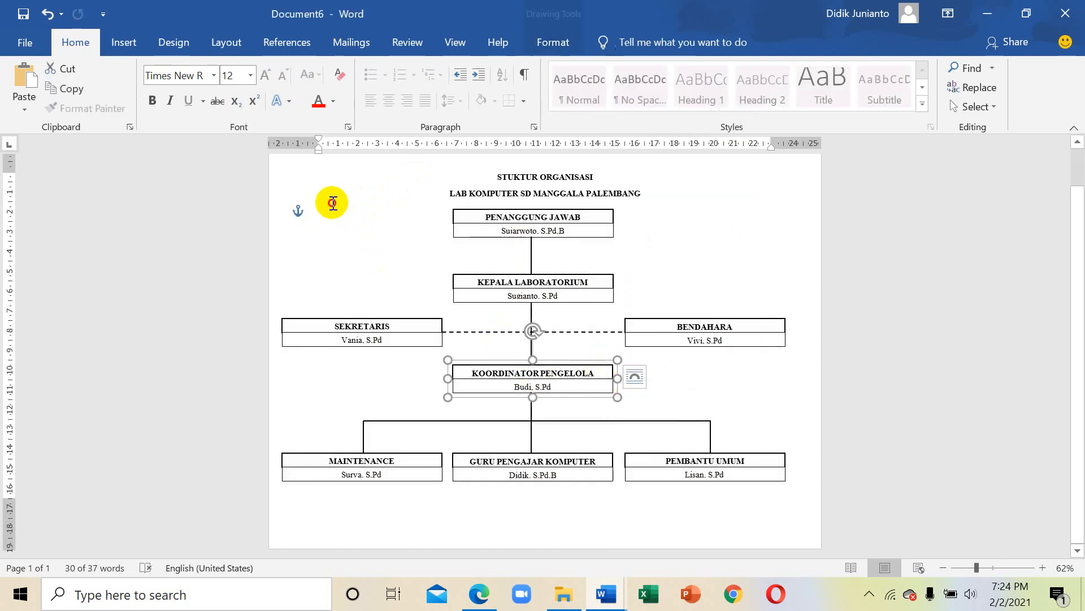
Try to group the whole organisation chart by selecting all its boxes and connecting lines at once
{"action": "left_click_drag", "start_coordinate": [313, 202], "coordinate": [504, 323]}
{"action": "left_click", "coordinate": [338, 210]}
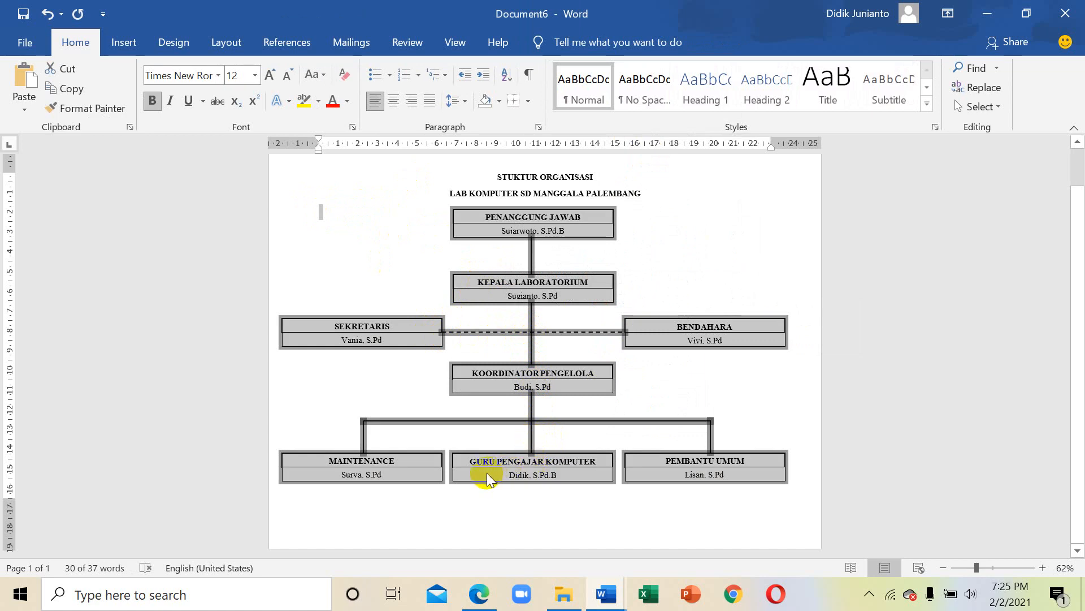
{"action": "left_click", "coordinate": [453, 266]}
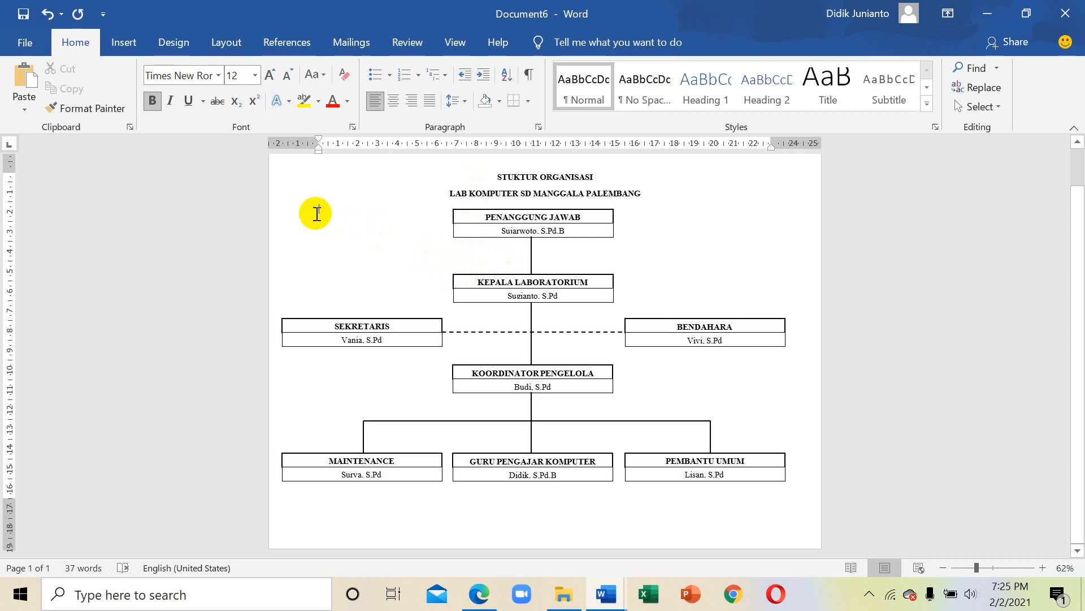
{"action": "left_click_drag", "start_coordinate": [444, 244], "coordinate": [585, 398]}
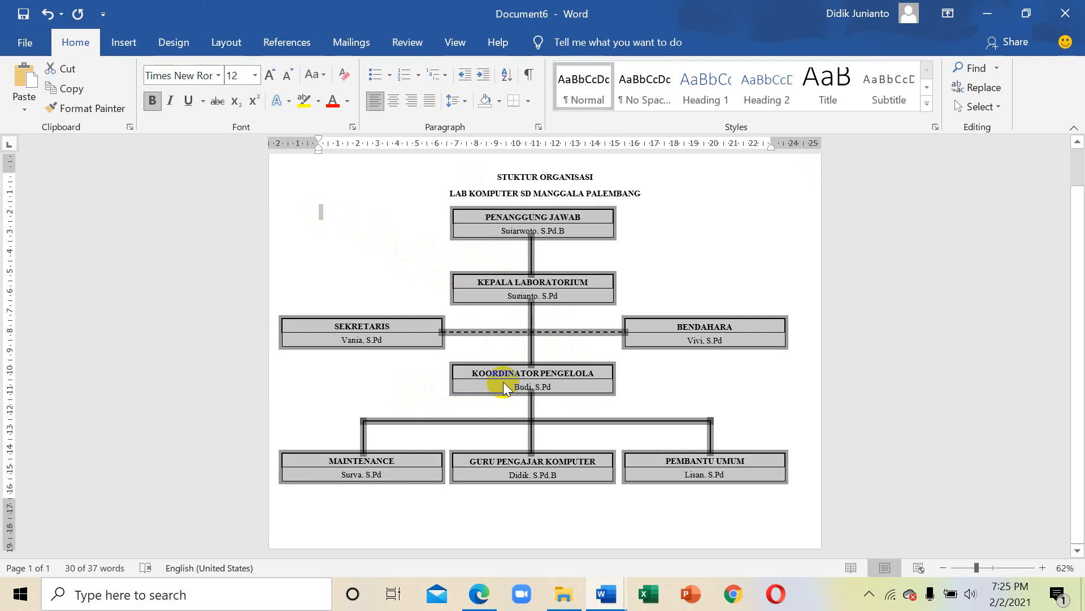
{"action": "key", "text": "ctrl+g"}
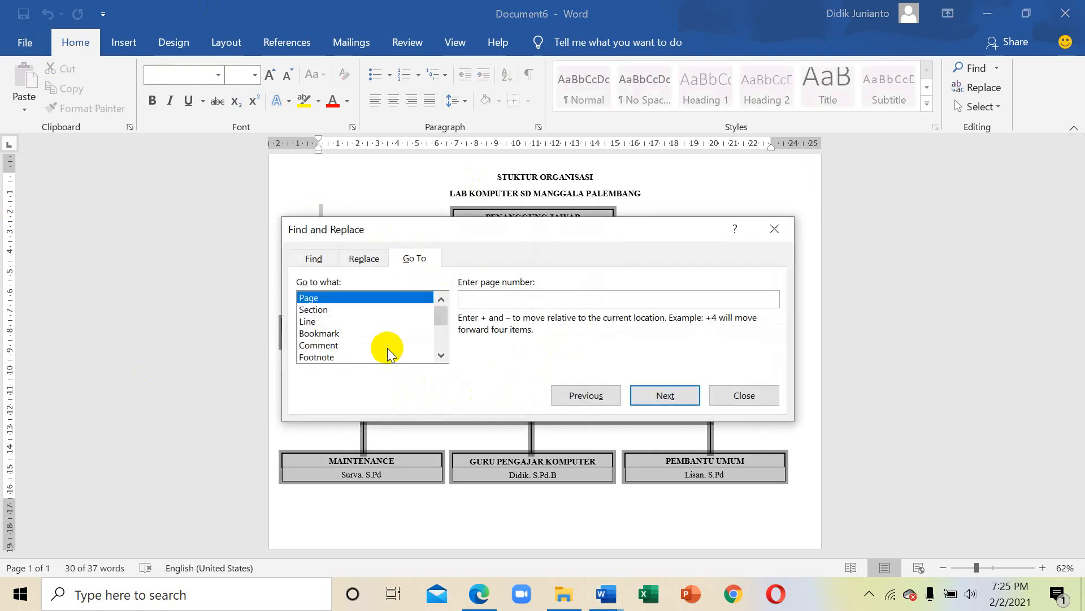
{"action": "left_click", "coordinate": [744, 397]}
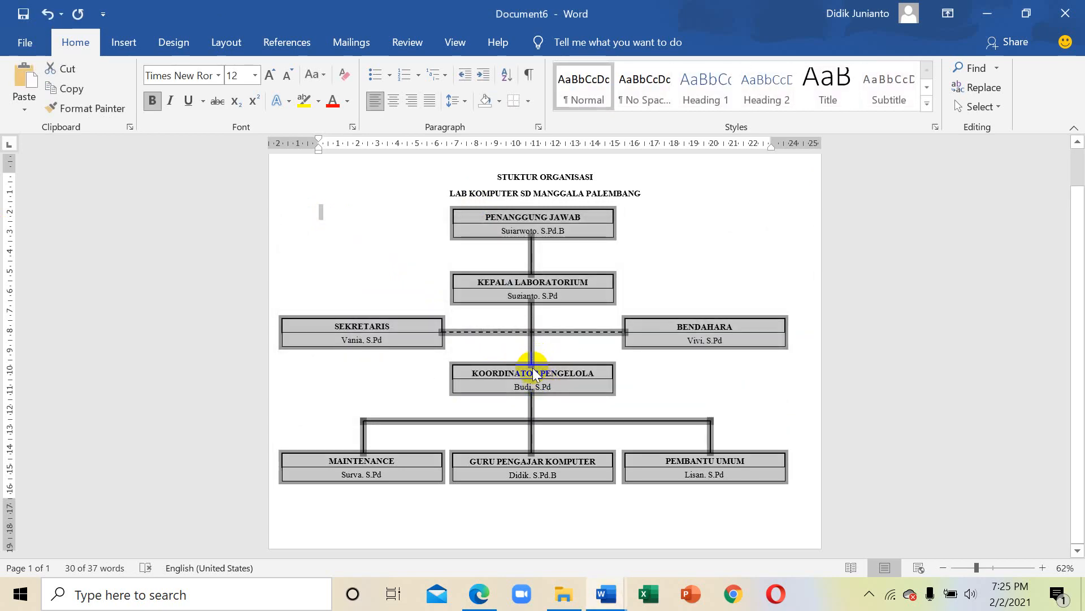
{"action": "right_click", "coordinate": [532, 396]}
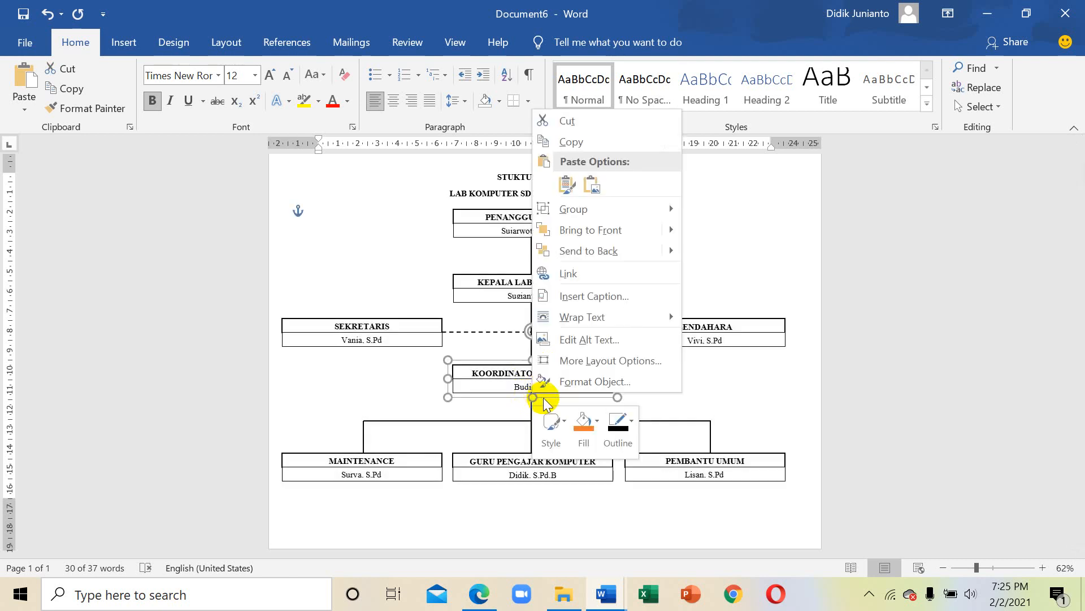
{"action": "key", "text": "Escape"}
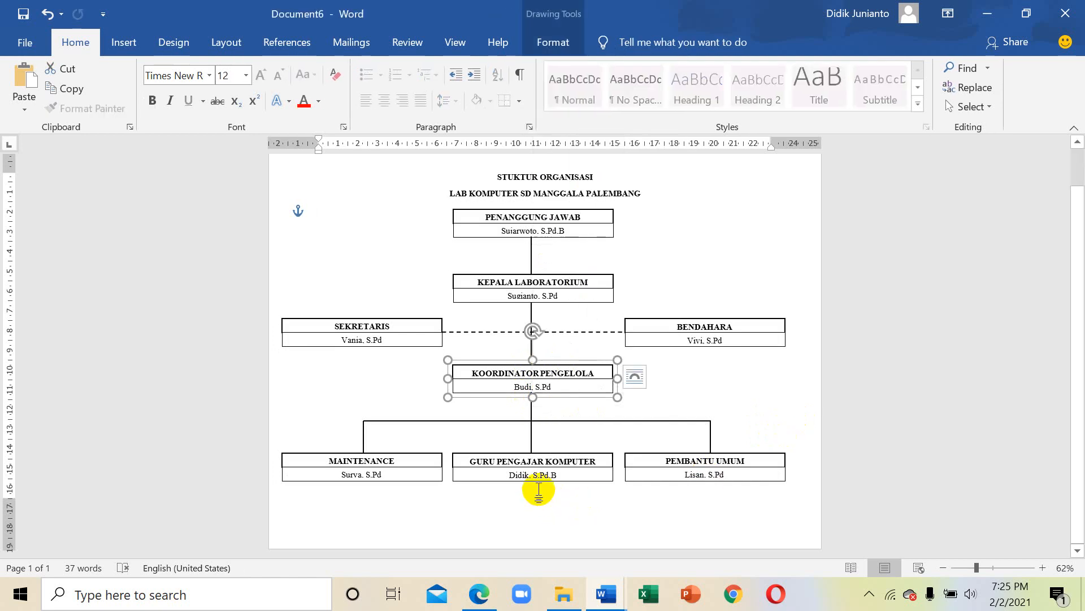
{"action": "left_click", "coordinate": [549, 481]}
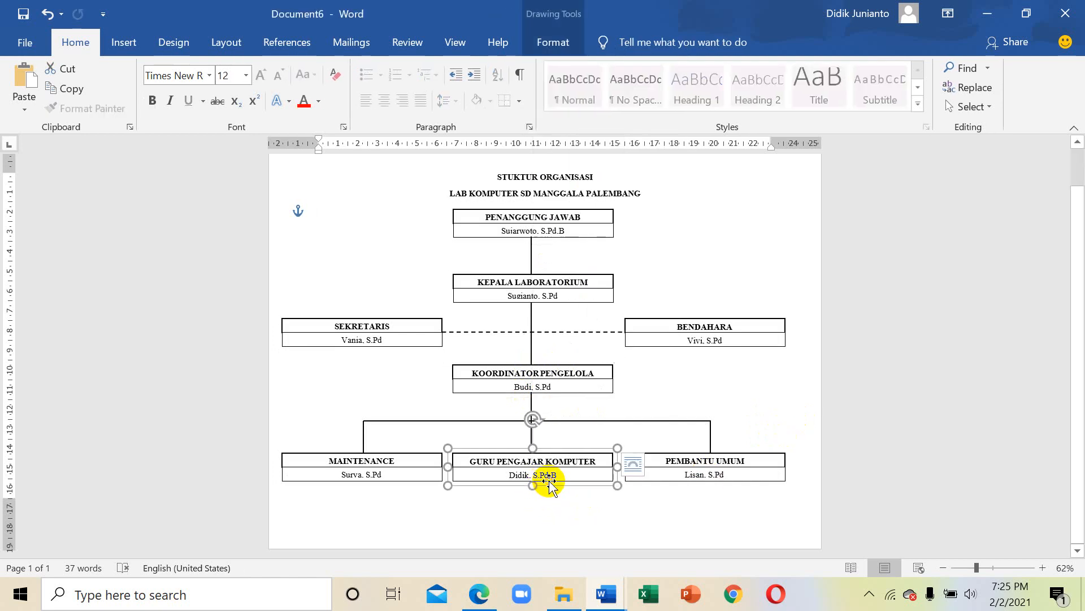
{"action": "left_click", "coordinate": [407, 479], "text": "shift"}
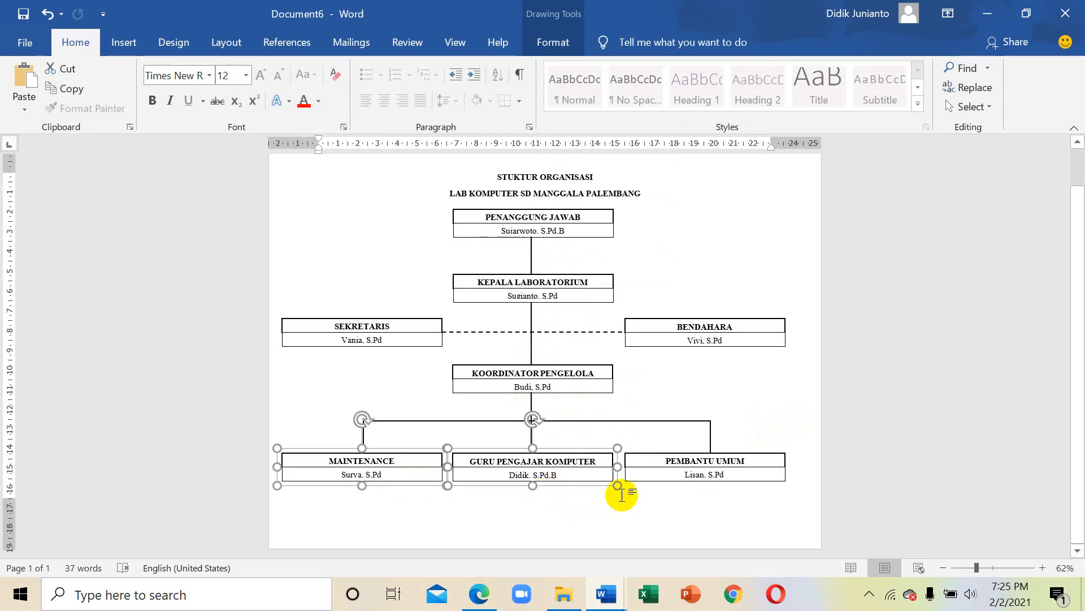
{"action": "left_click", "coordinate": [653, 481], "text": "shift"}
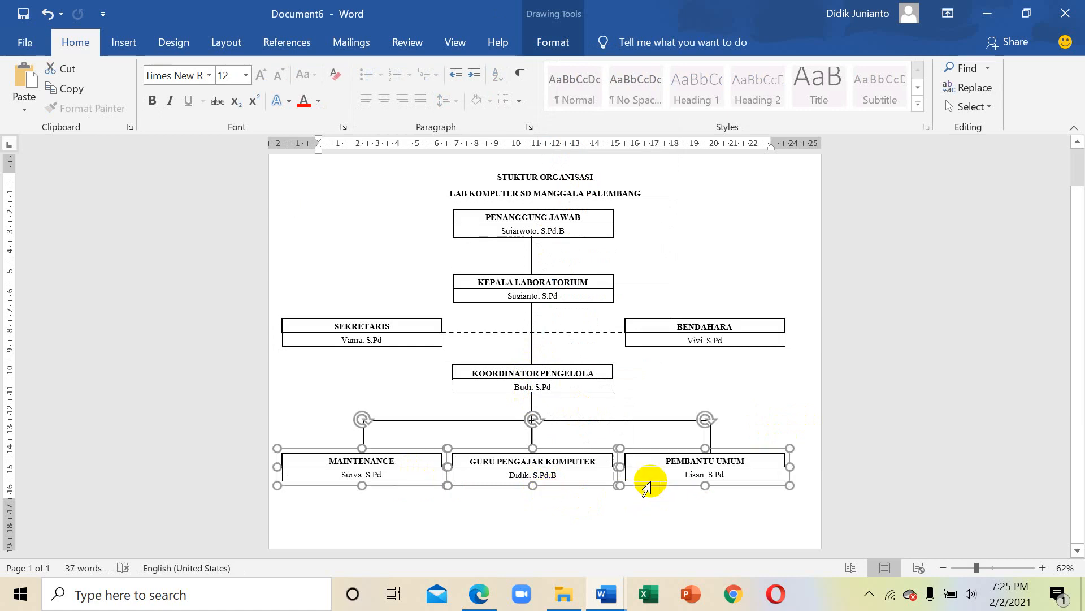
{"action": "left_click", "coordinate": [703, 342], "text": "shift"}
{"action": "left_click", "coordinate": [579, 371]}
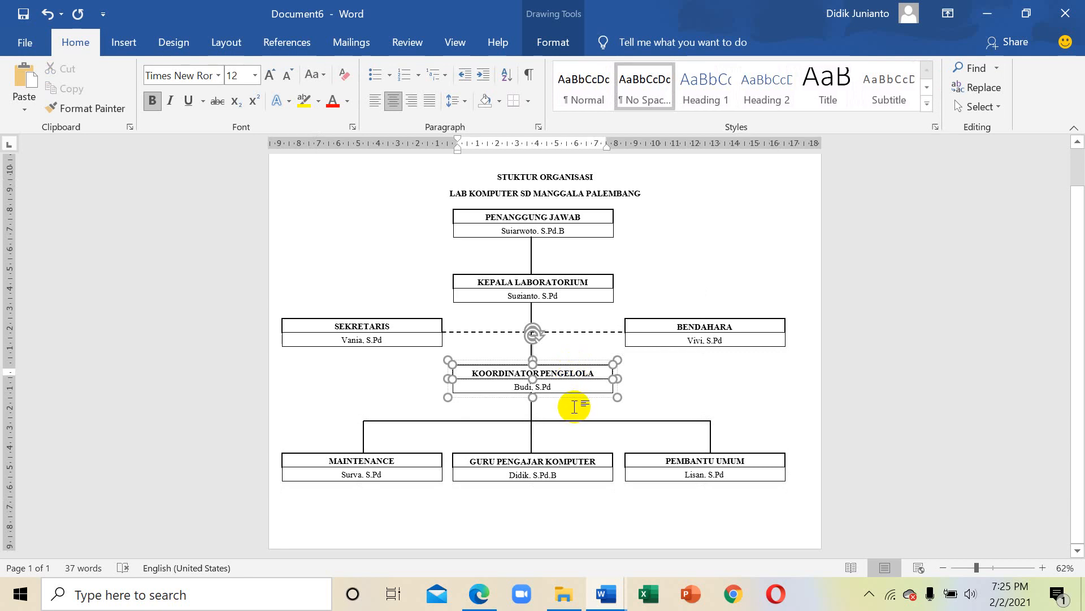
{"action": "left_click", "coordinate": [570, 429]}
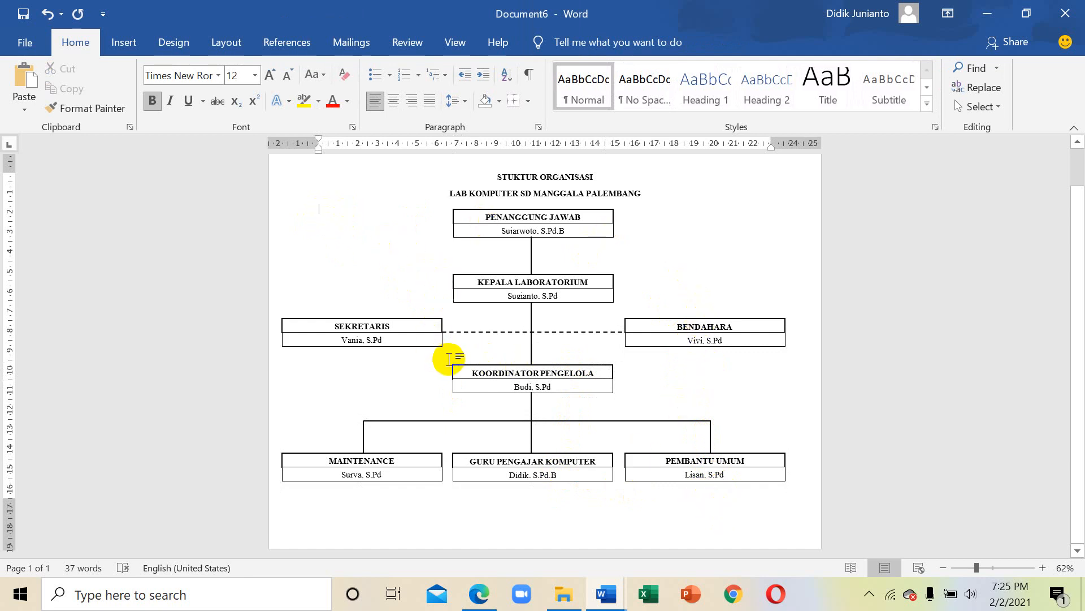
{"action": "key", "text": "ctrl+z"}
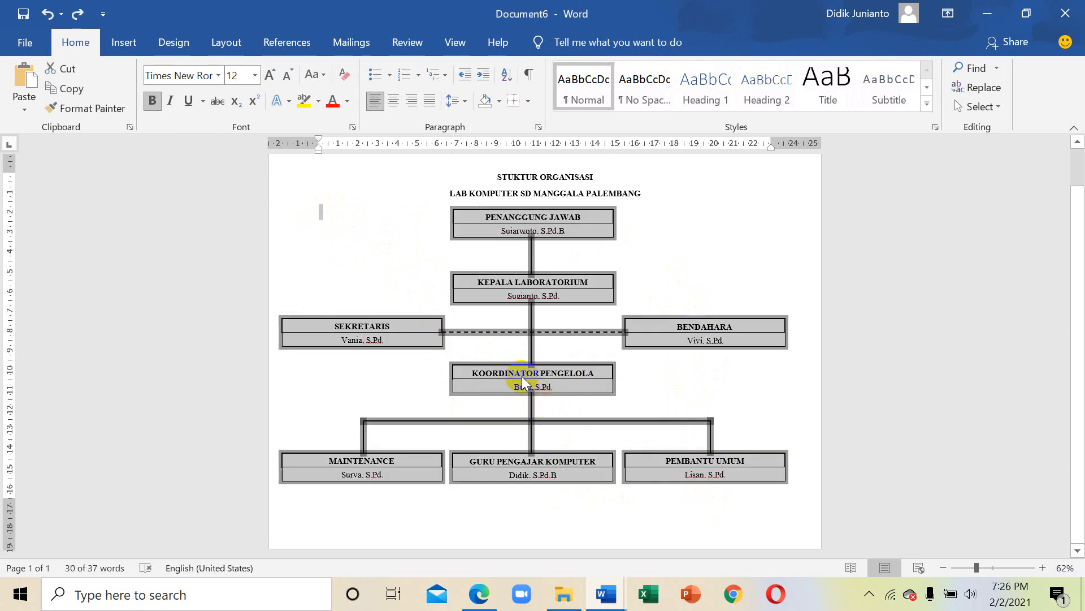
{"action": "right_click", "coordinate": [524, 380]}
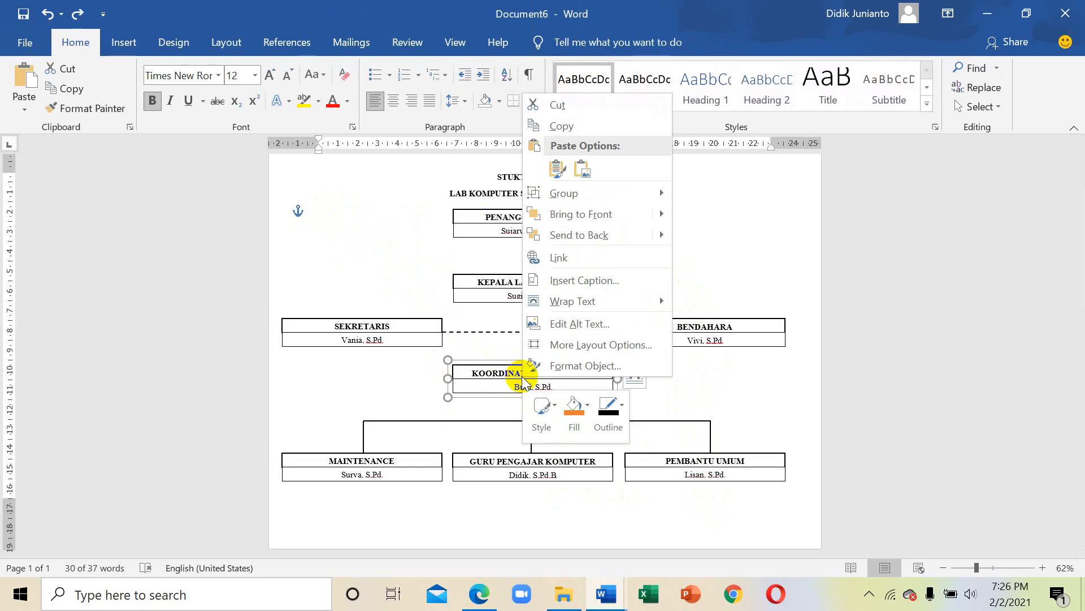
{"action": "left_click", "coordinate": [772, 226]}
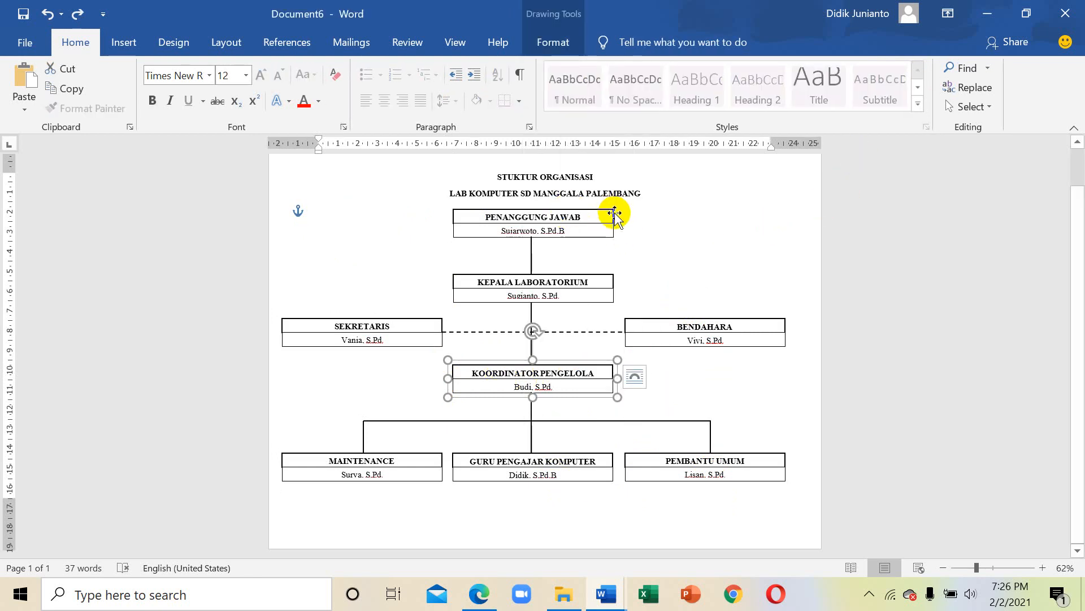
Try to select all eight chart boxes together, adding the vertical line above PEMBANTU UMUM
{"action": "left_click", "coordinate": [615, 213]}
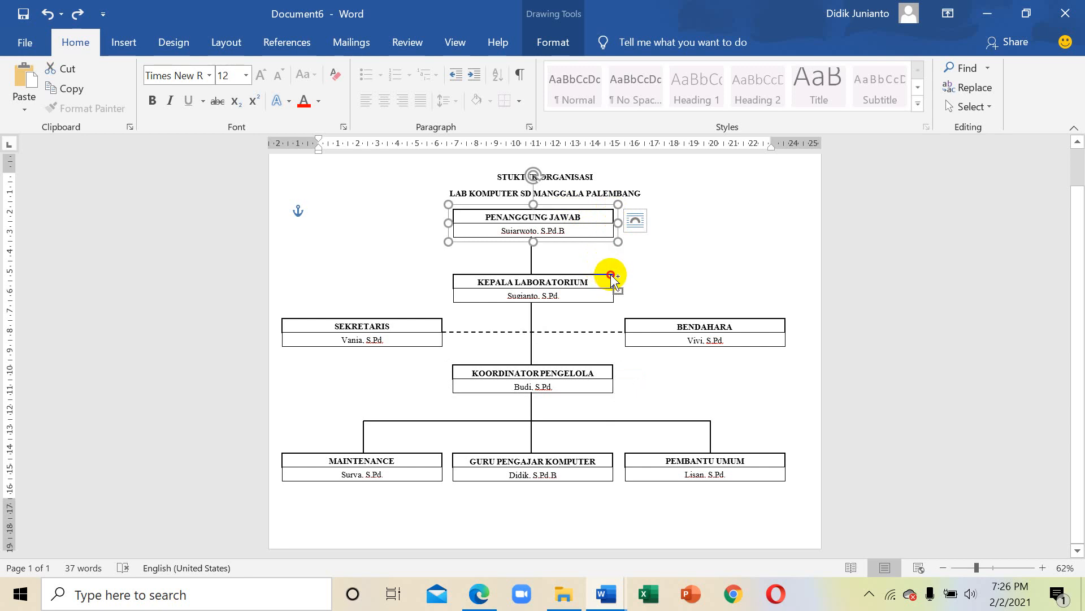
{"action": "left_click", "coordinate": [612, 275], "text": "shift"}
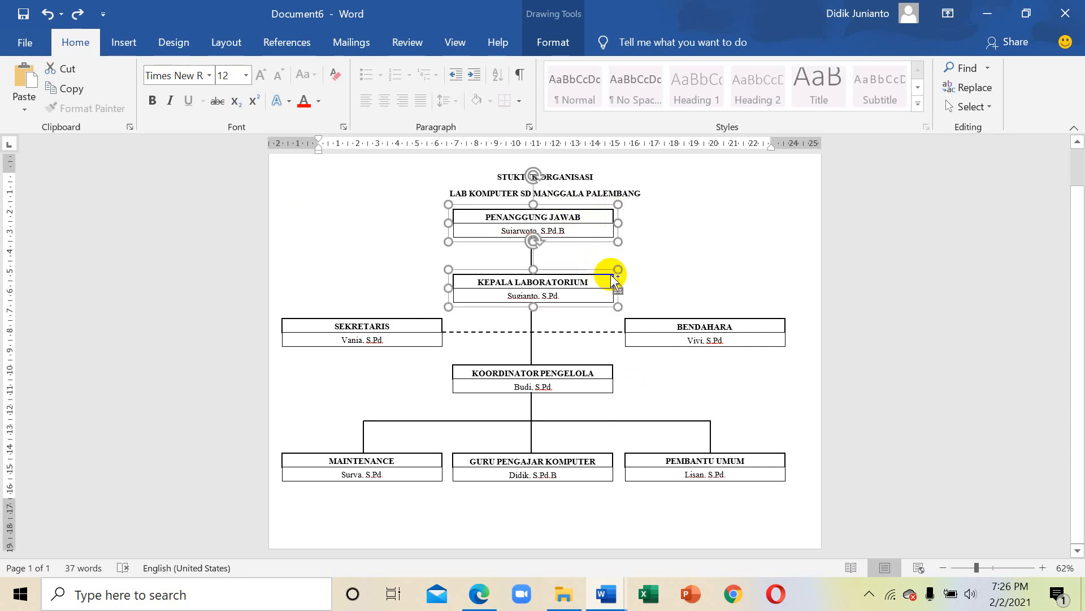
{"action": "left_click", "coordinate": [689, 325], "text": "shift"}
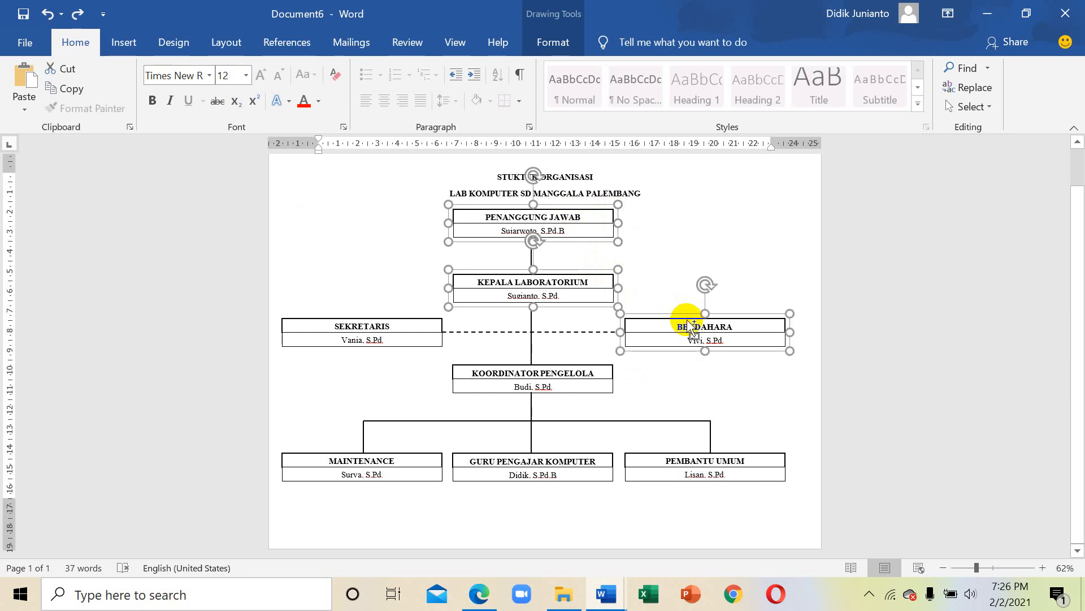
{"action": "left_click", "coordinate": [444, 323], "text": "shift"}
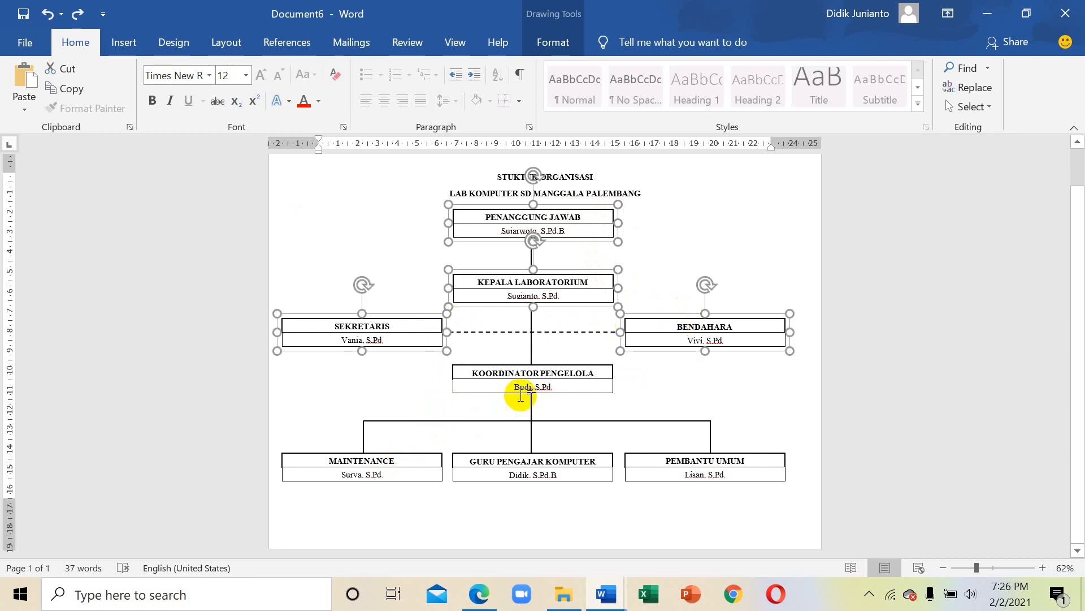
{"action": "left_click", "coordinate": [613, 366], "text": "shift"}
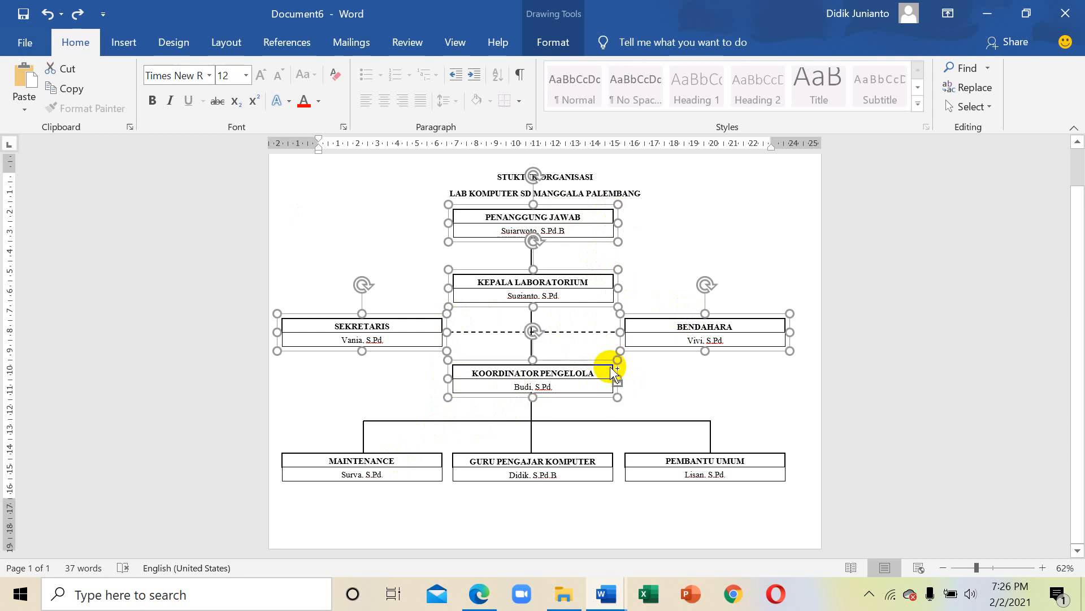
{"action": "left_click", "coordinate": [439, 454], "text": "shift"}
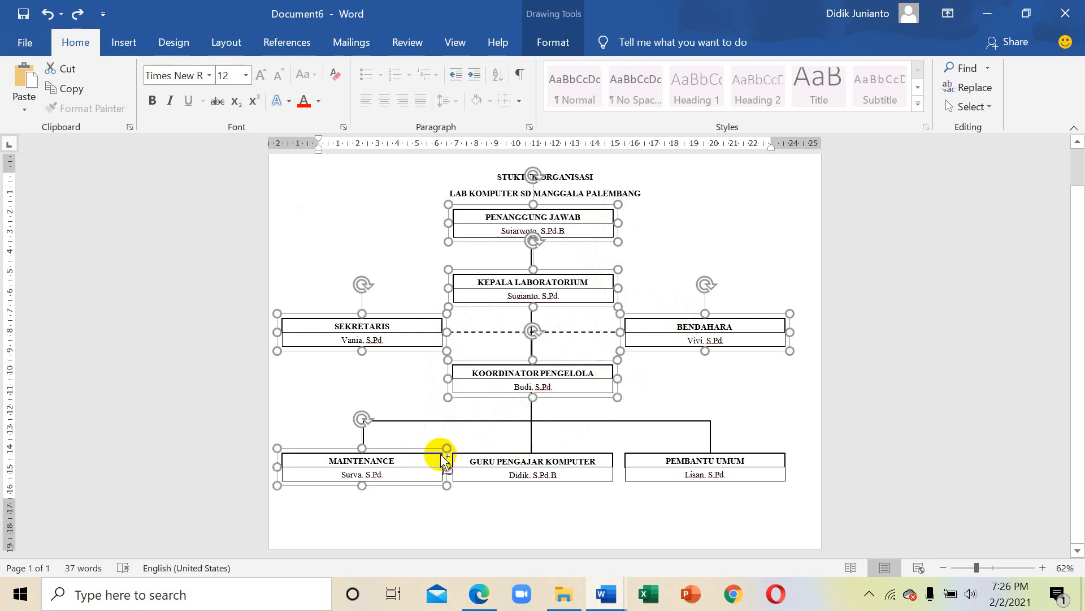
{"action": "left_click", "coordinate": [613, 455], "text": "shift"}
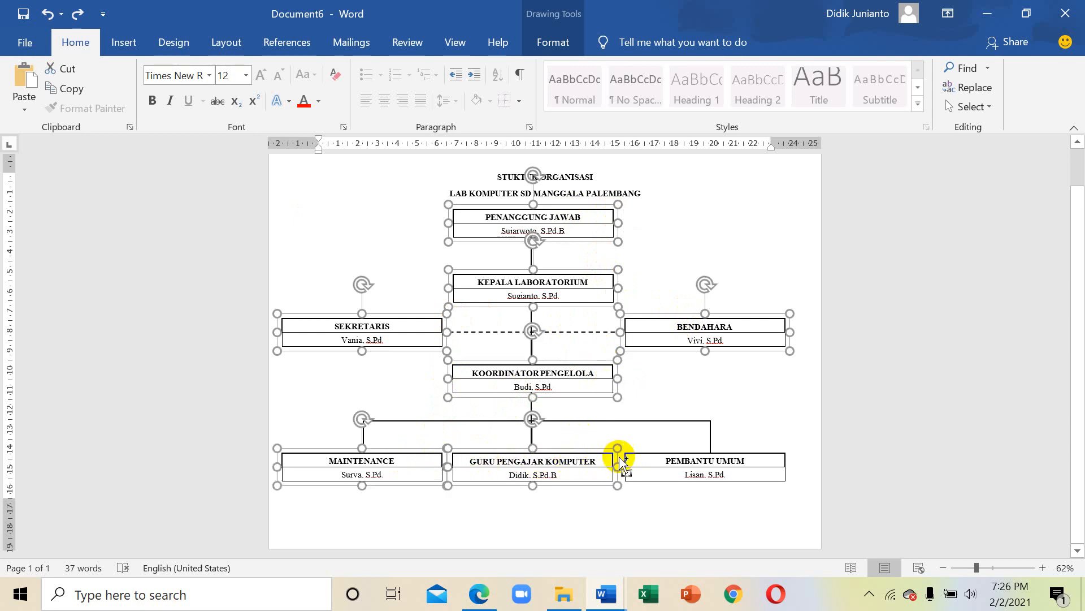
{"action": "left_click", "coordinate": [786, 455], "text": "shift"}
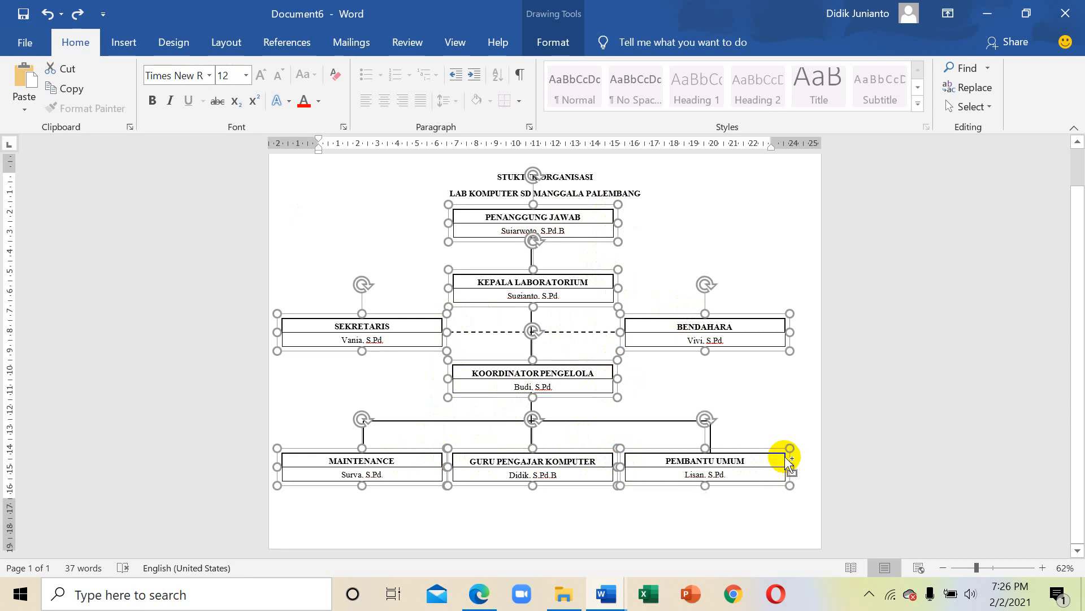
{"action": "left_click", "coordinate": [710, 433]}
{"action": "left_click", "coordinate": [754, 457]}
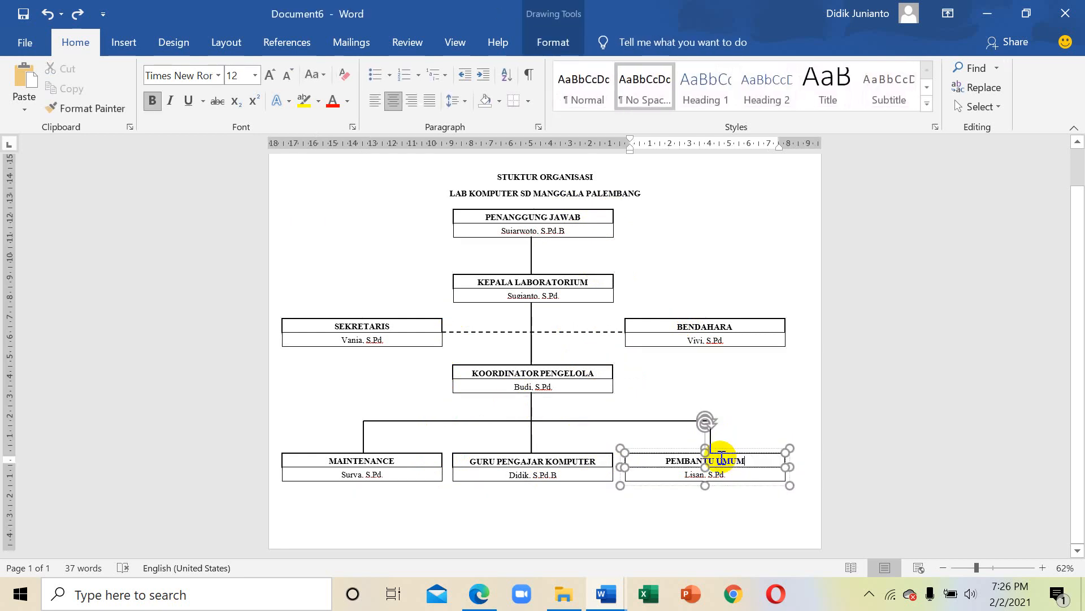
{"action": "left_click", "coordinate": [734, 429]}
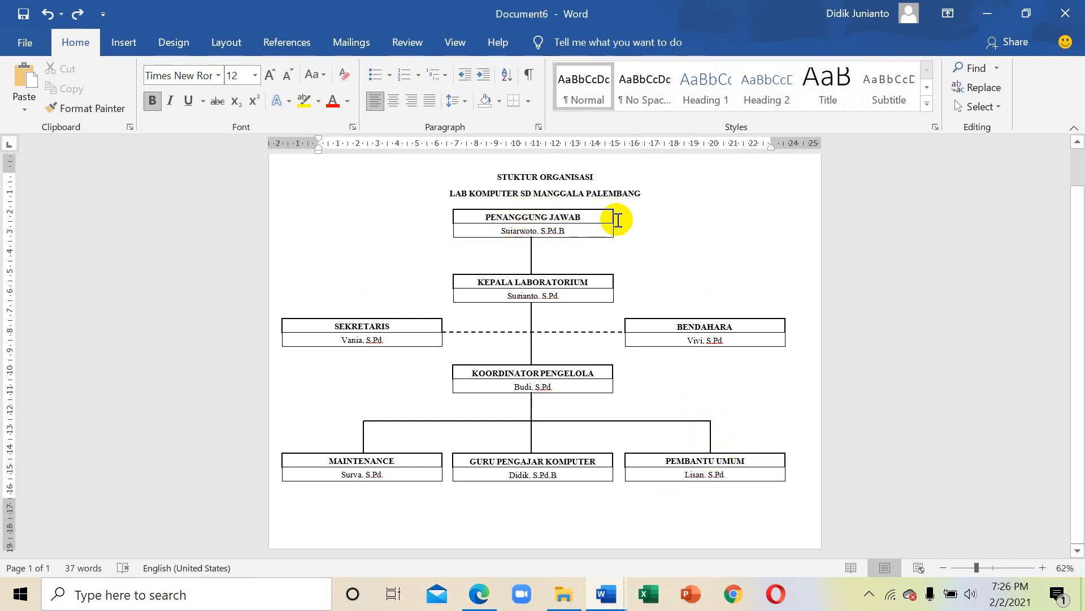
Select the eight boxes from PENANGGUNG JAWAB down to PEMBANTU UMUM together with the vertical line above PEMBANTU UMUM
{"action": "left_click", "coordinate": [611, 214]}
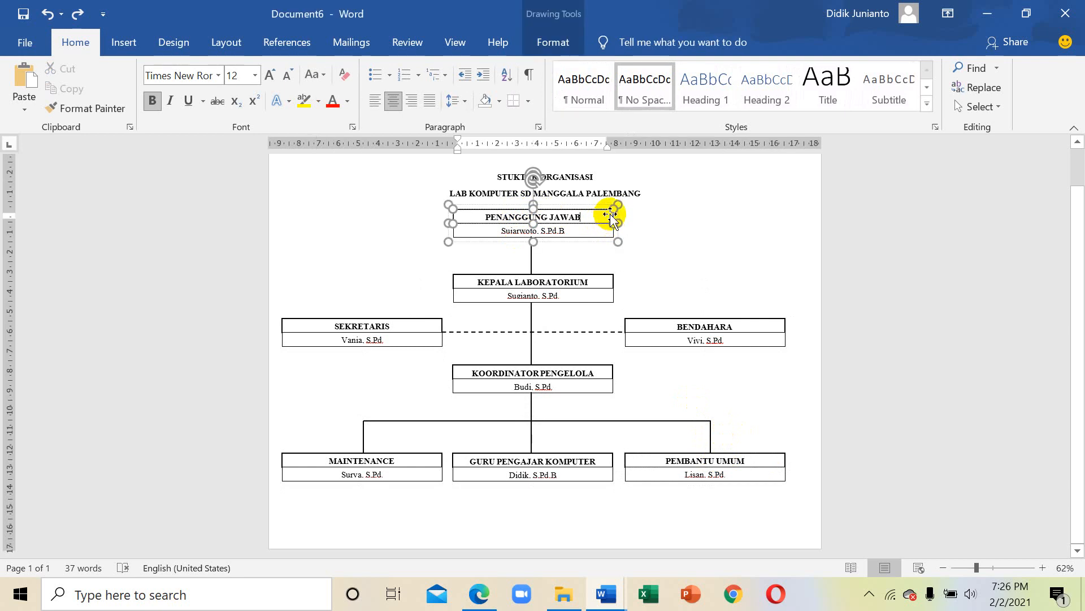
{"action": "left_click", "coordinate": [786, 326], "text": "shift"}
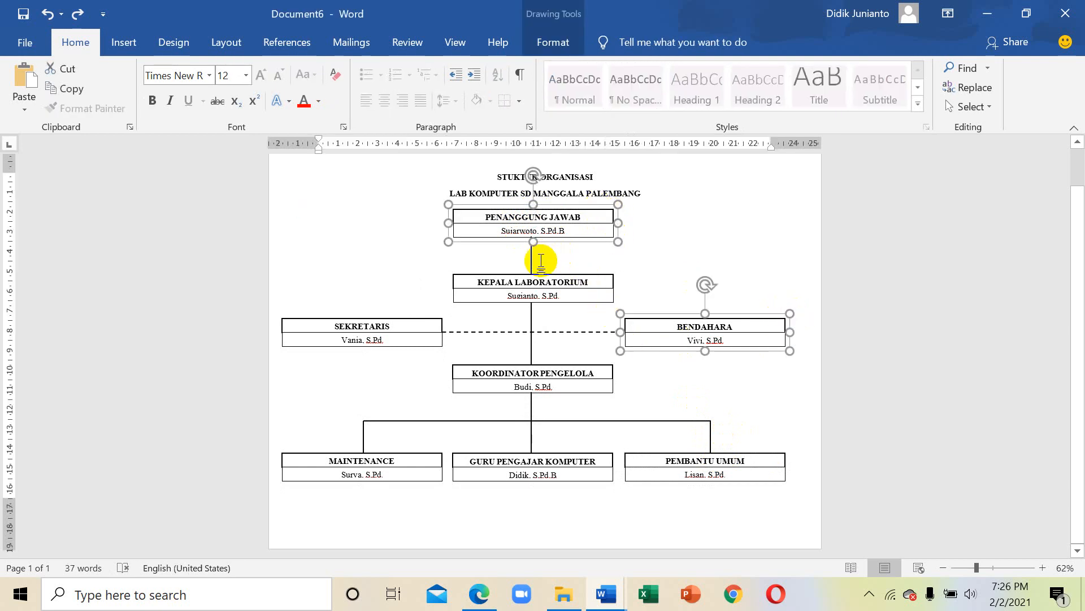
{"action": "left_click", "coordinate": [614, 278], "text": "shift"}
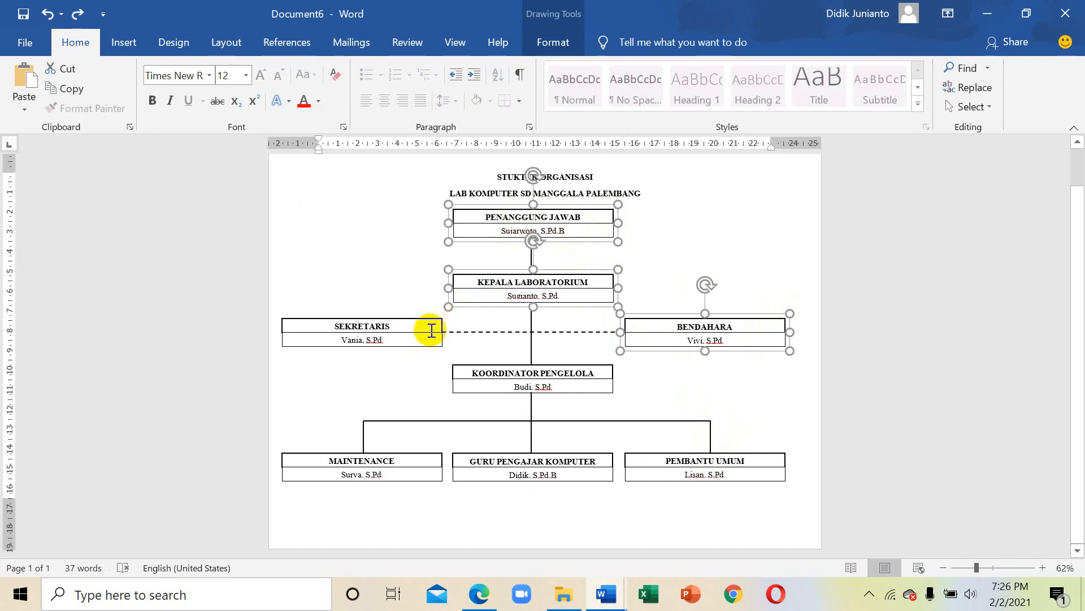
{"action": "left_click", "coordinate": [442, 327], "text": "shift"}
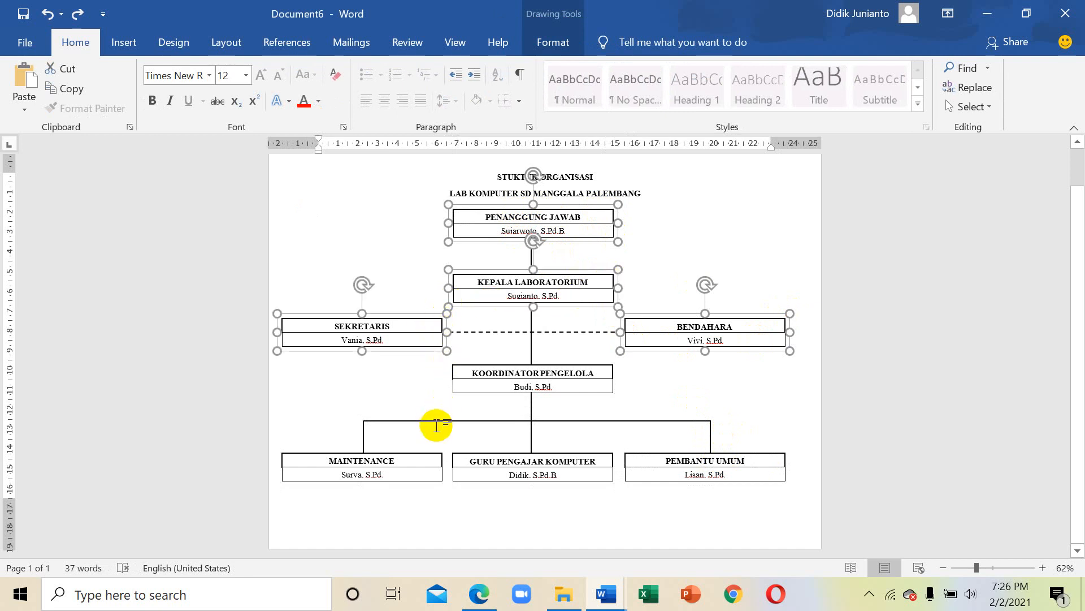
{"action": "left_click", "coordinate": [618, 373], "text": "shift"}
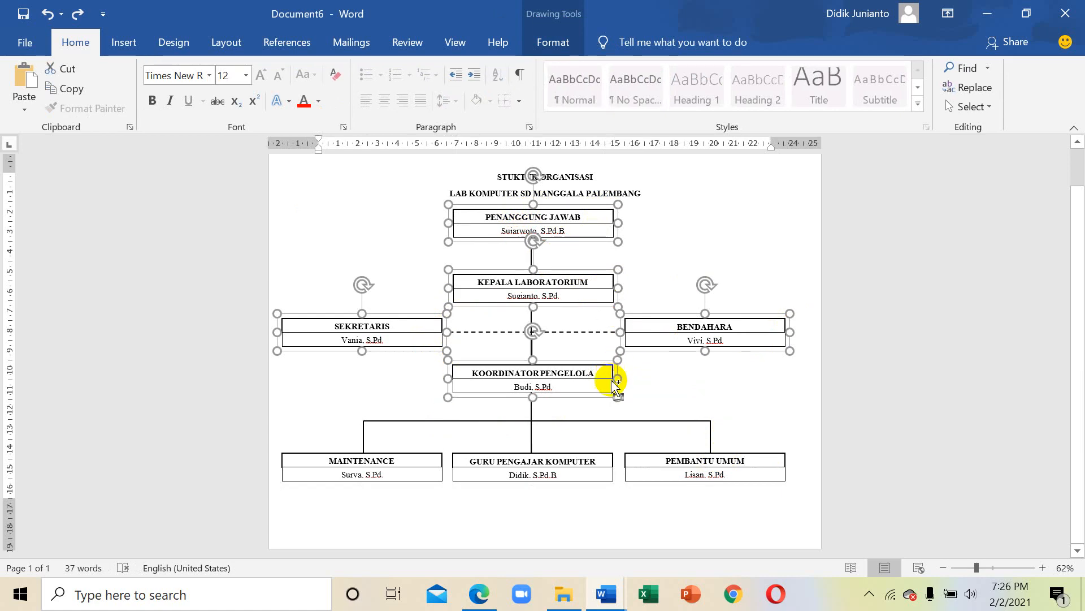
{"action": "left_click", "coordinate": [444, 460], "text": "shift"}
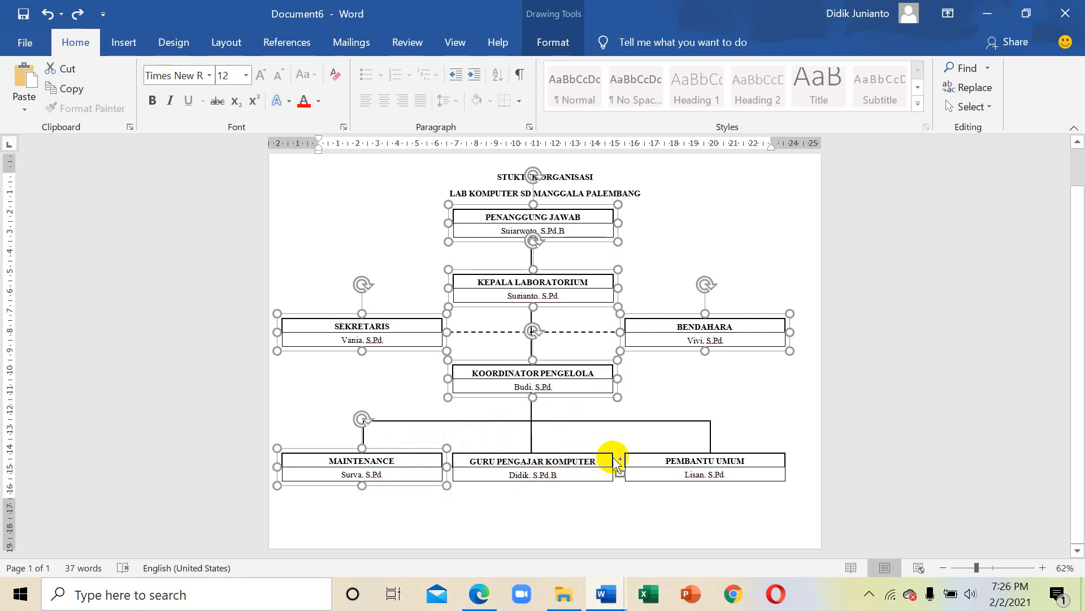
{"action": "left_click", "coordinate": [616, 461], "text": "shift"}
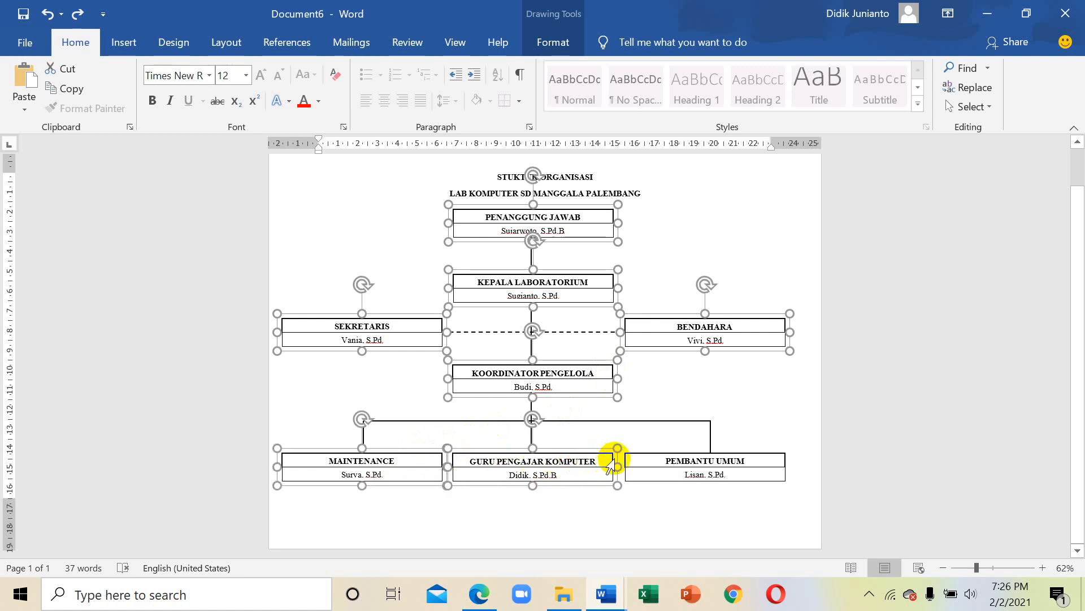
{"action": "left_click", "coordinate": [788, 462], "text": "shift"}
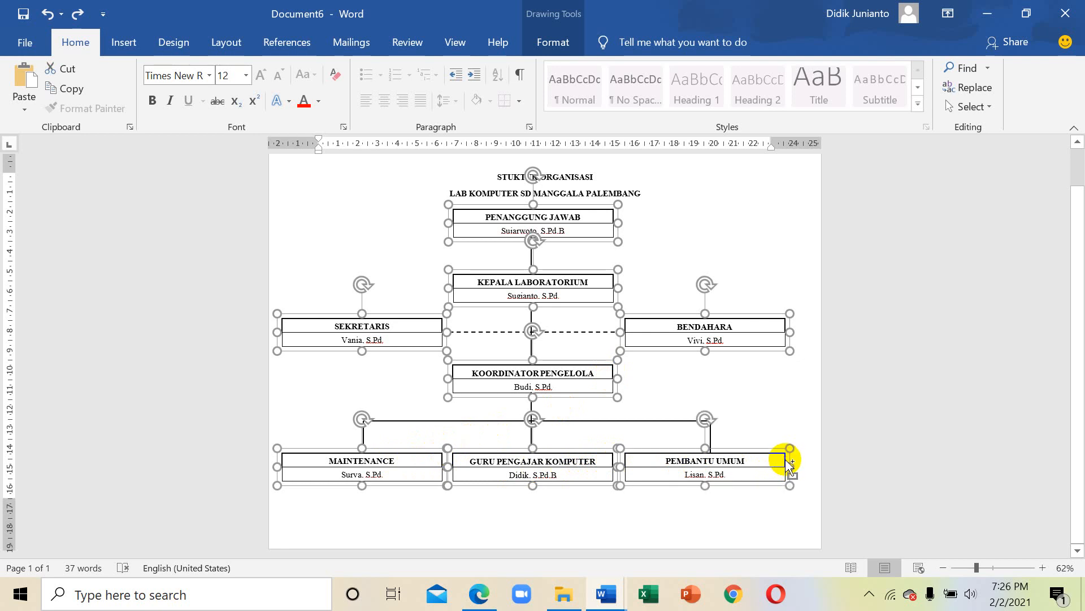
{"action": "left_click", "coordinate": [712, 437], "text": "shift"}
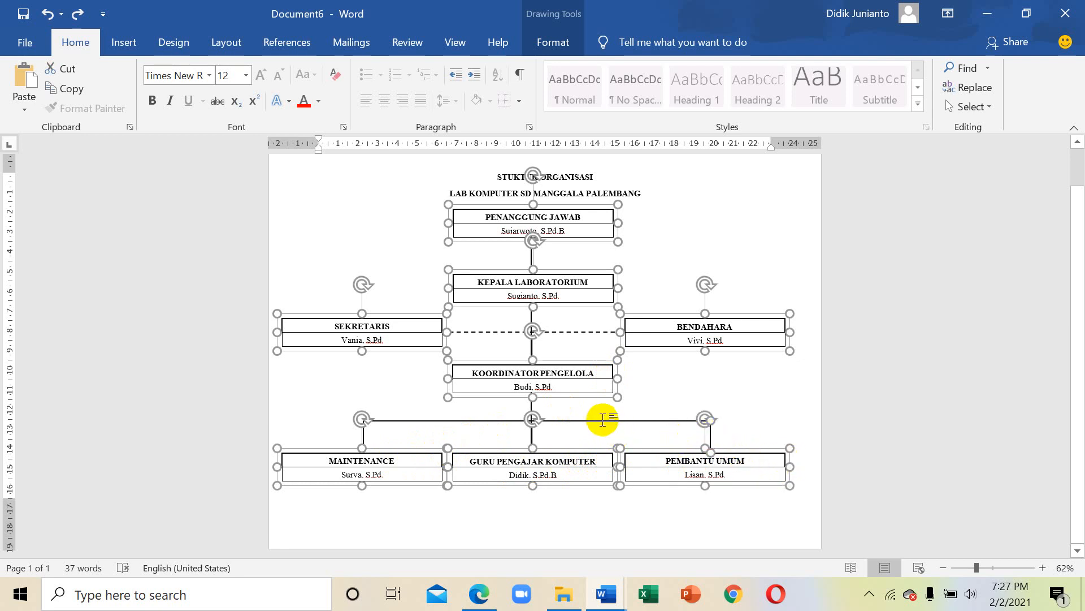